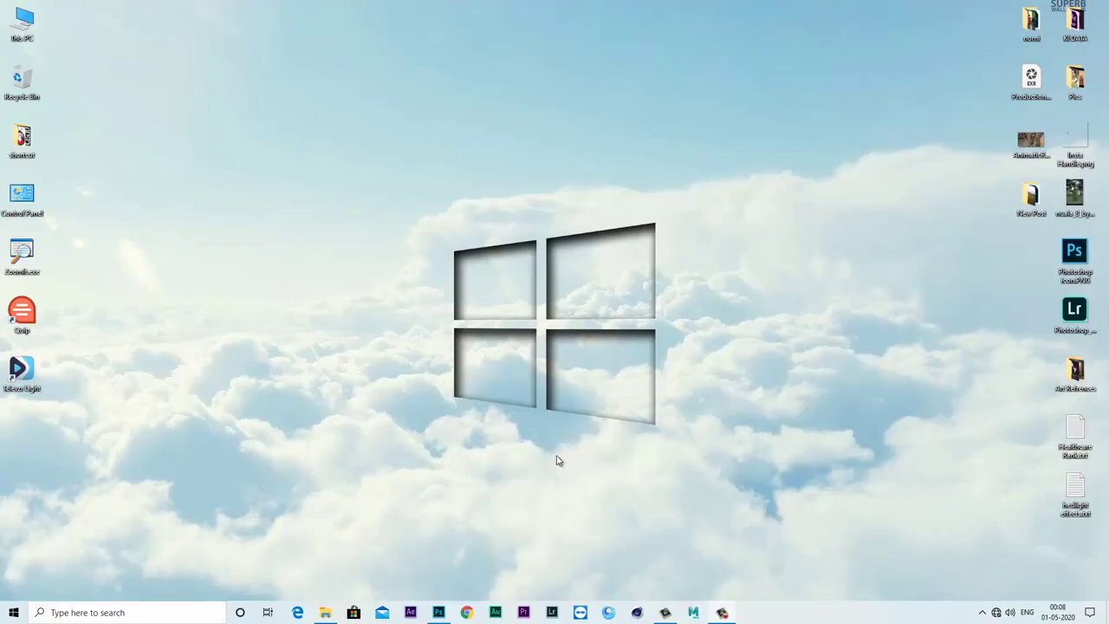
# - Place the photo of the girl with the black umbrella as an embedded full-canvas layer
pyautogui.click(440, 613)
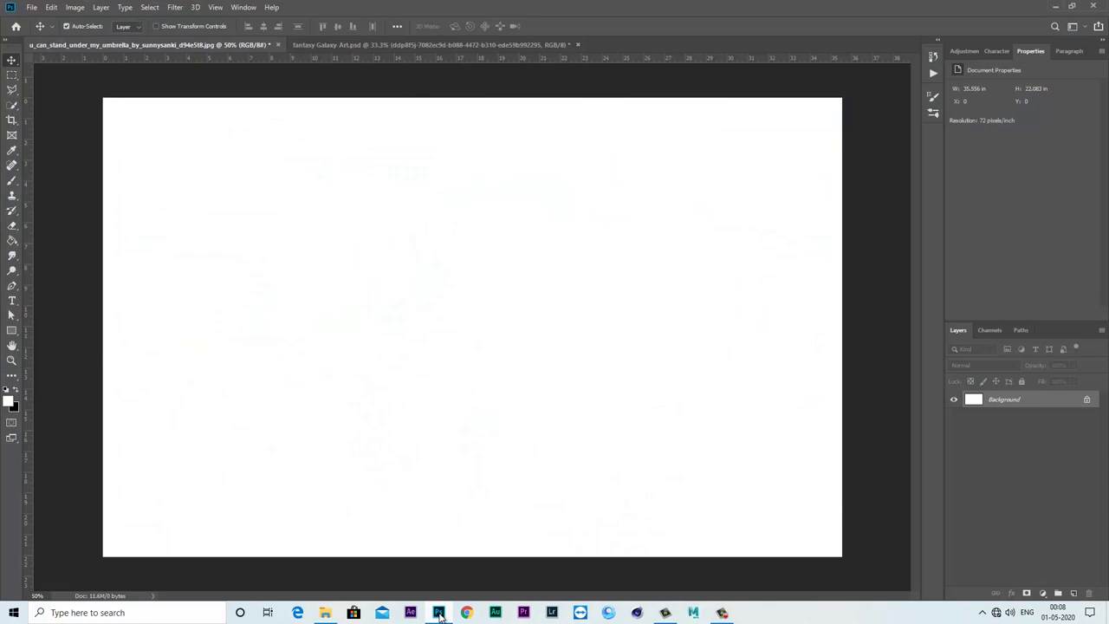
pyautogui.click(31, 6)
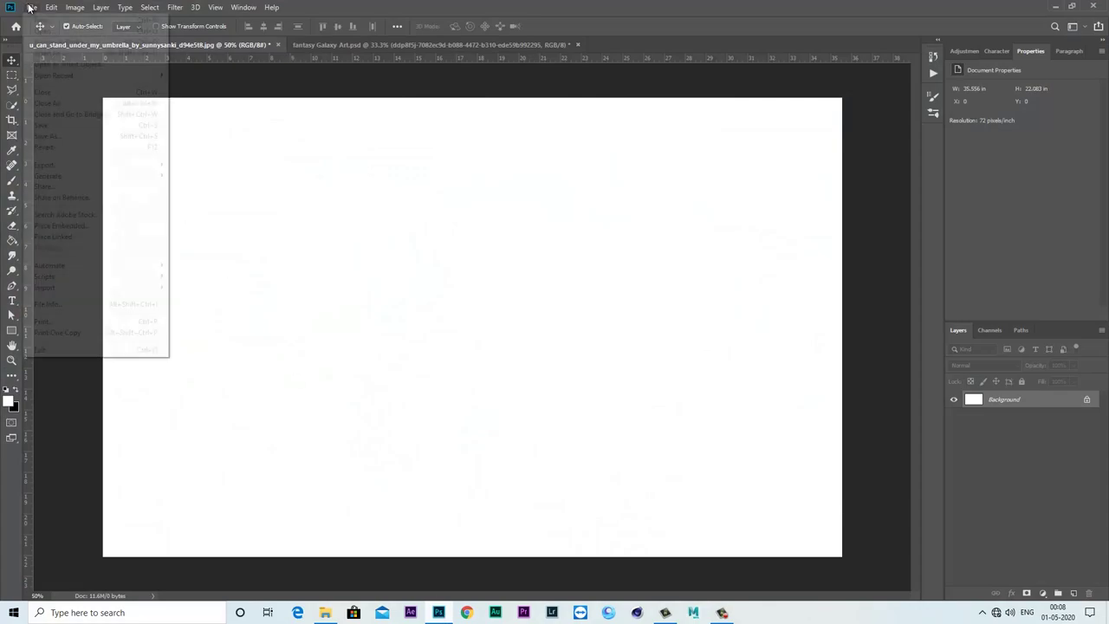
pyautogui.click(88, 222)
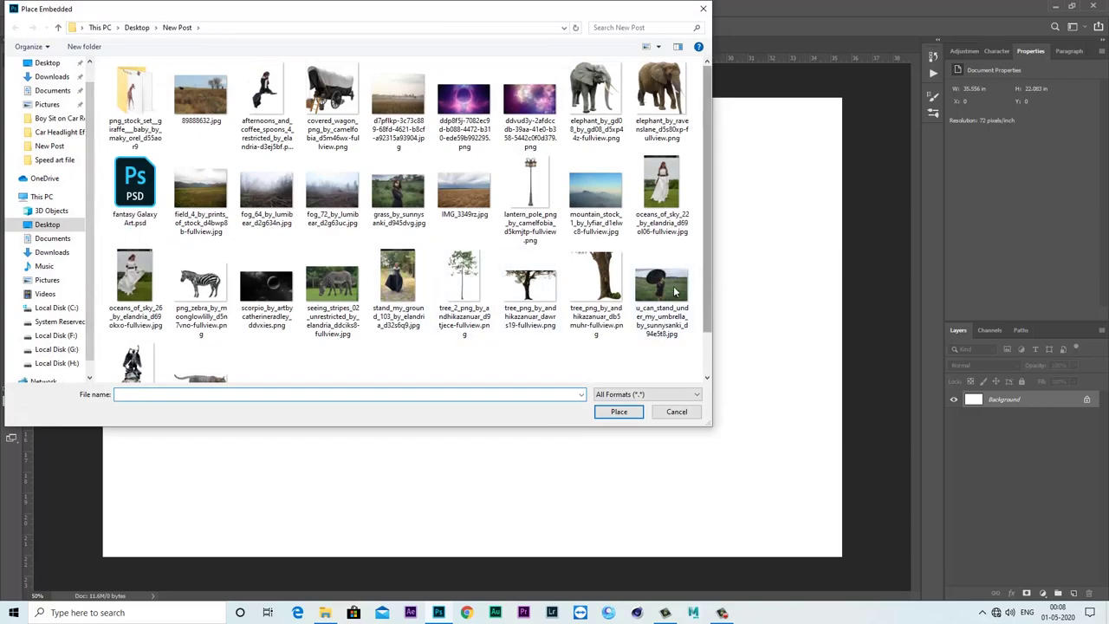
pyautogui.click(668, 286)
pyautogui.click(619, 412)
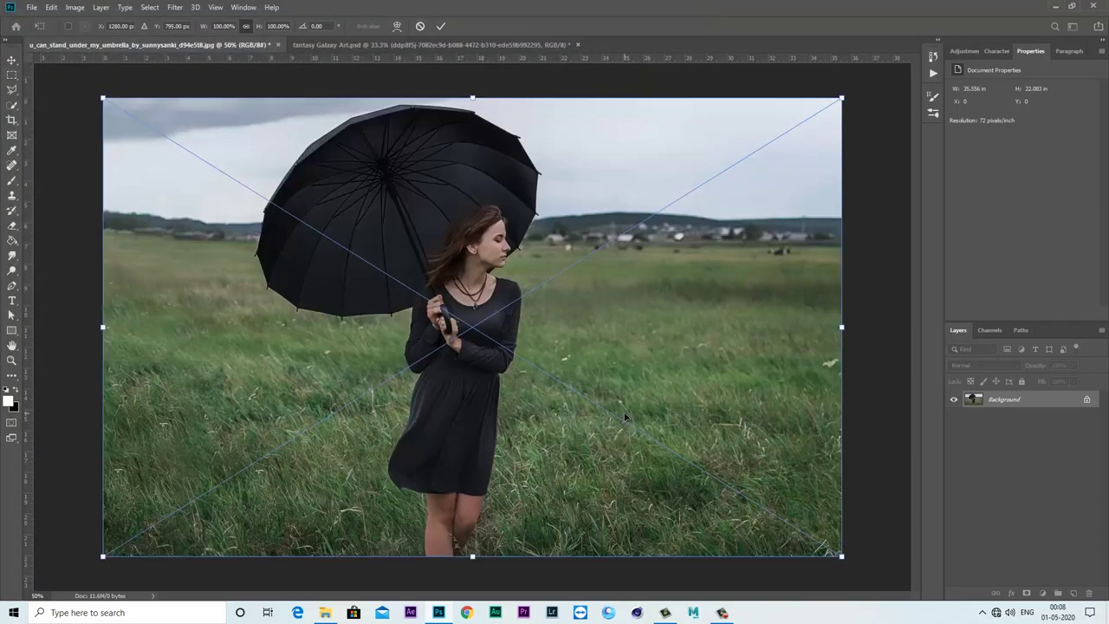
pyautogui.click(440, 27)
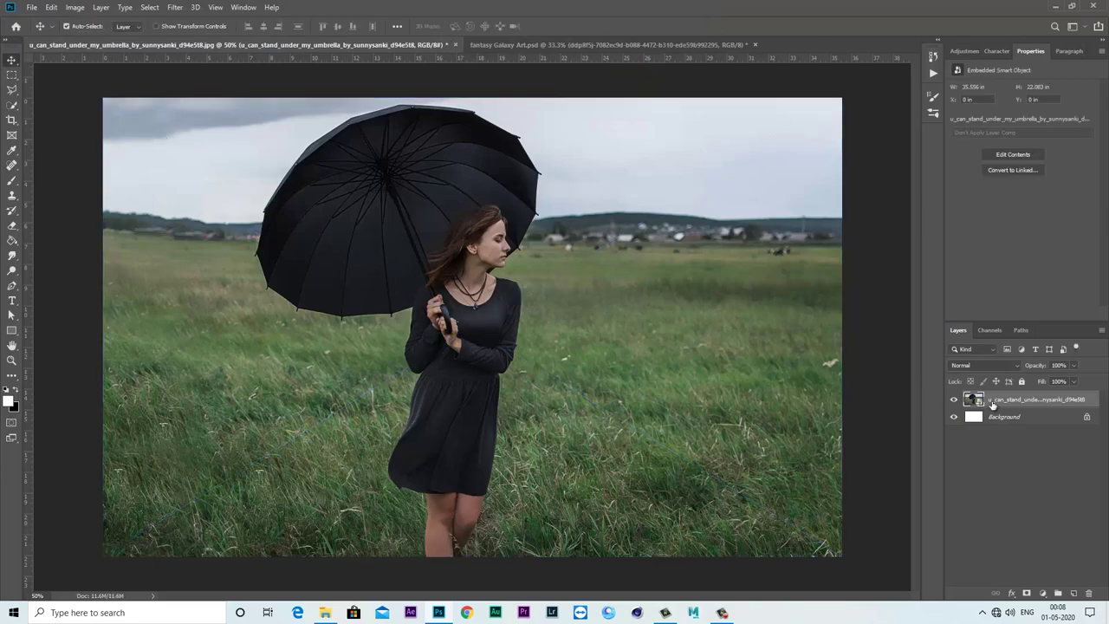
# - Rasterize the placed umbrella photo layer into ordinary pixels
pyautogui.rightClick(992, 405)
pyautogui.click(873, 315)
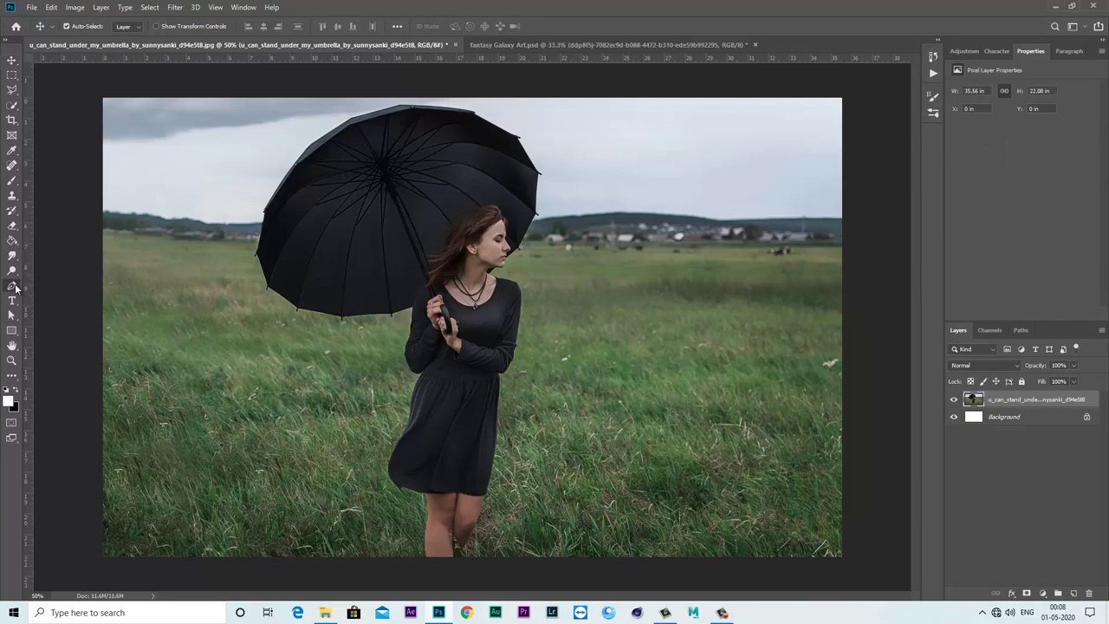
pyautogui.rightClick(12, 286)
# - With the Pen tool, anchor the path at the bottom of the leg and up its outer edge
pyautogui.click(52, 286)
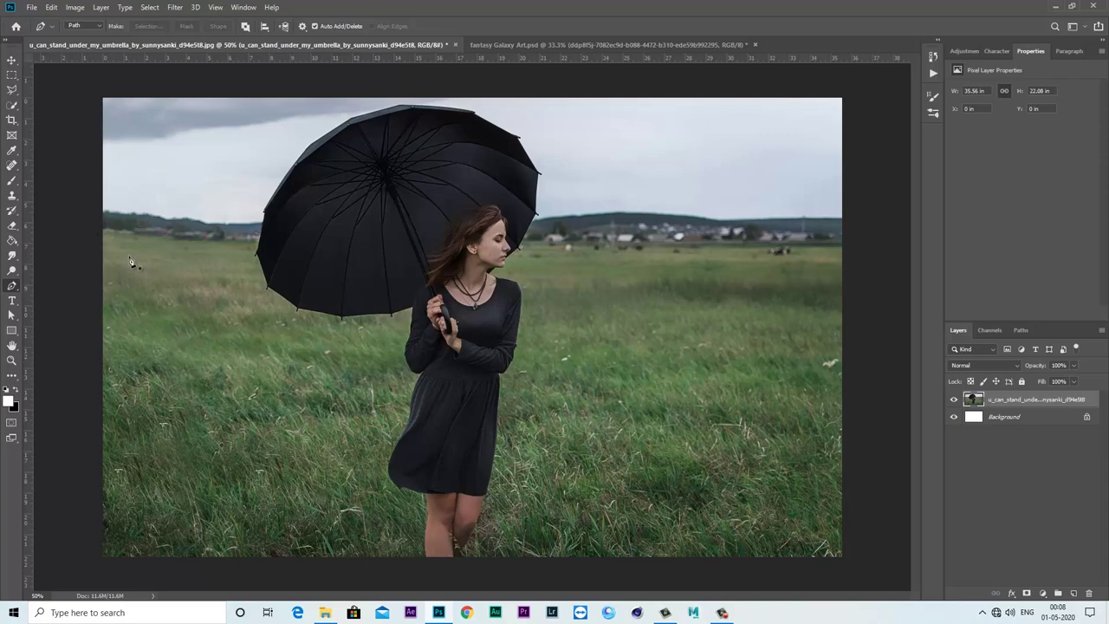
pyautogui.hotkey('ctrl', '+')
pyautogui.hotkey('ctrl', '+')
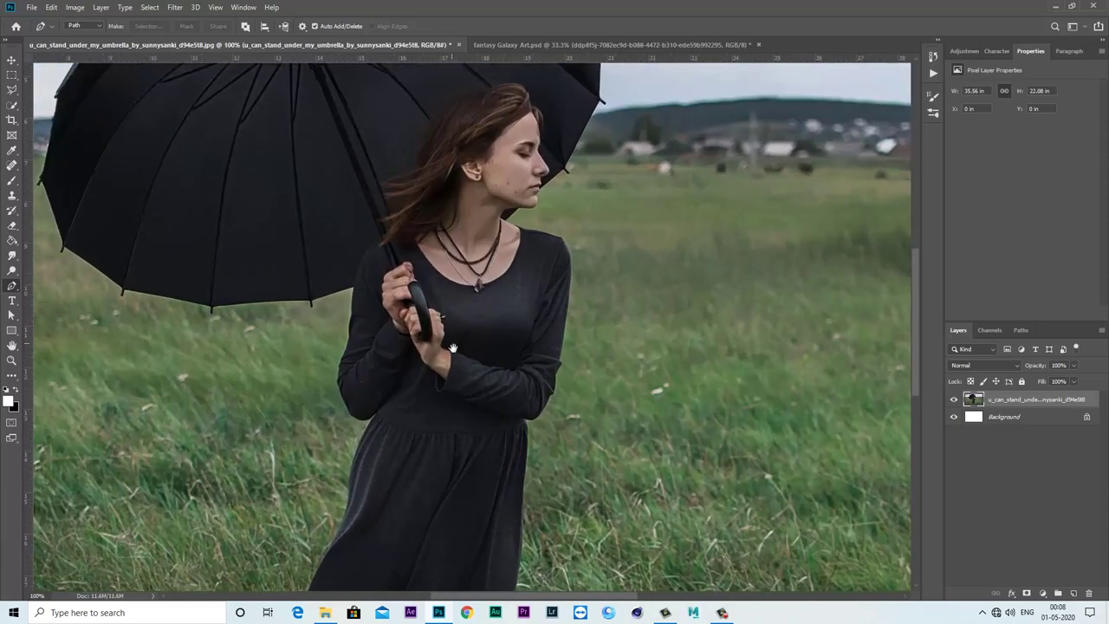
pyautogui.moveTo(459, 536); pyautogui.dragTo(481, 250)
pyautogui.scroll(-3, 493, 299)
pyautogui.hotkey('ctrl', '+')
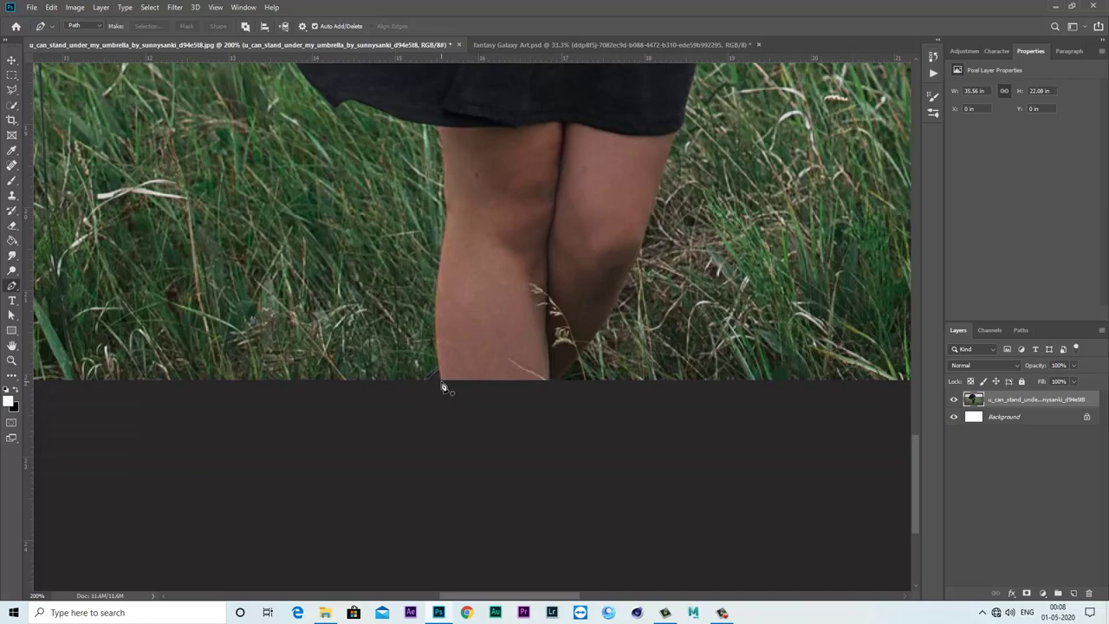
pyautogui.click(441, 379)
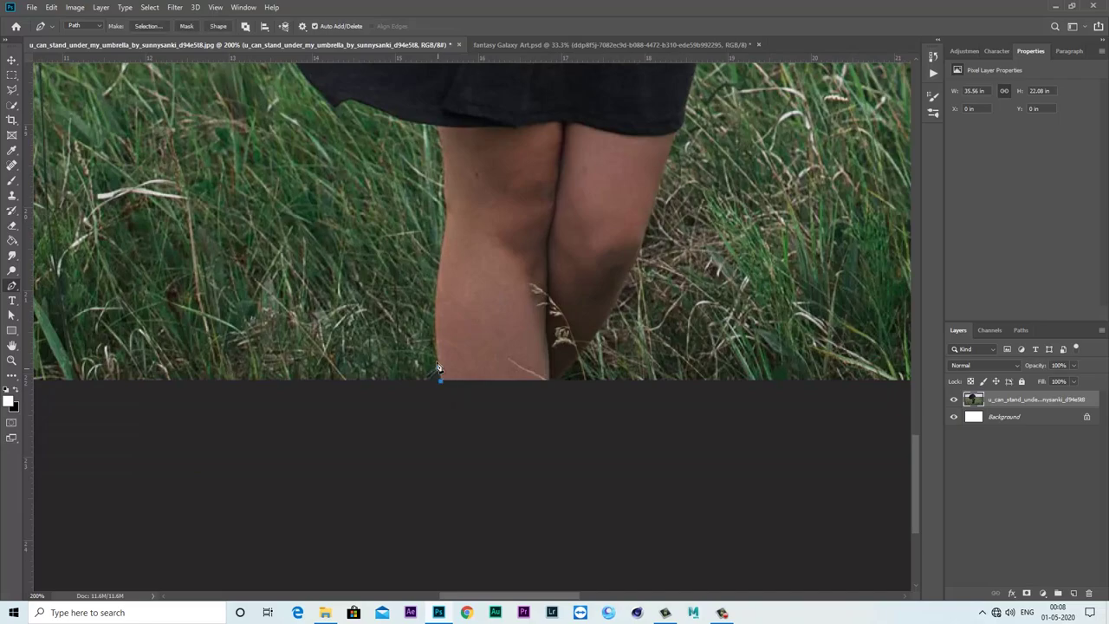
pyautogui.click(437, 275)
# - Continue the path with anchors along the skirt hem and the dress's side
pyautogui.scroll(1, 448, 223)
pyautogui.scroll(3, 441, 243)
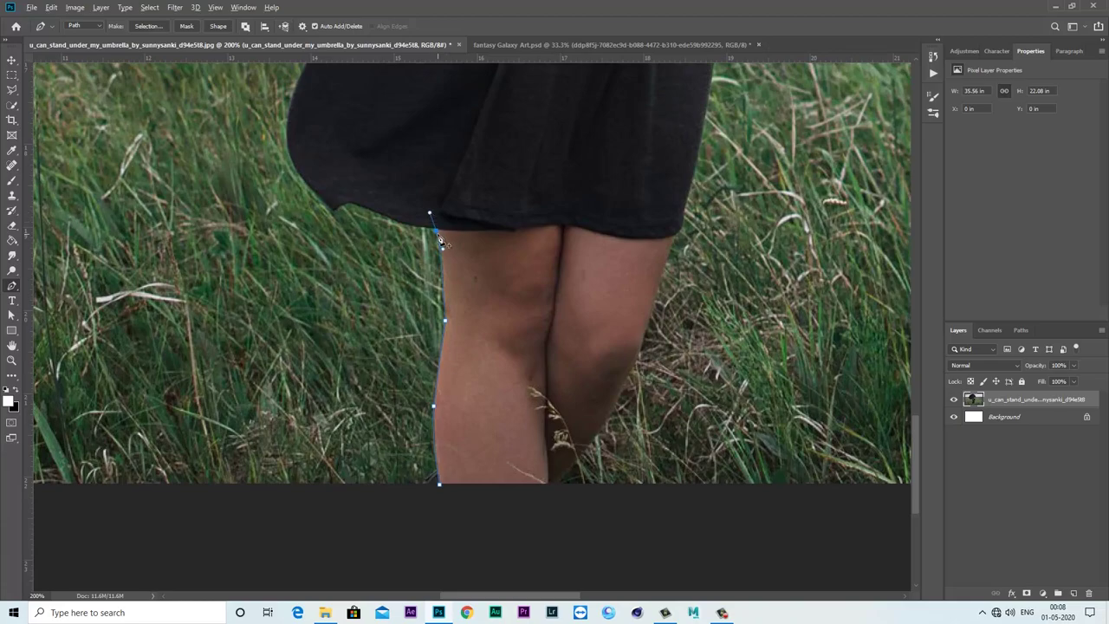
pyautogui.moveTo(427, 250); pyautogui.dragTo(456, 271)
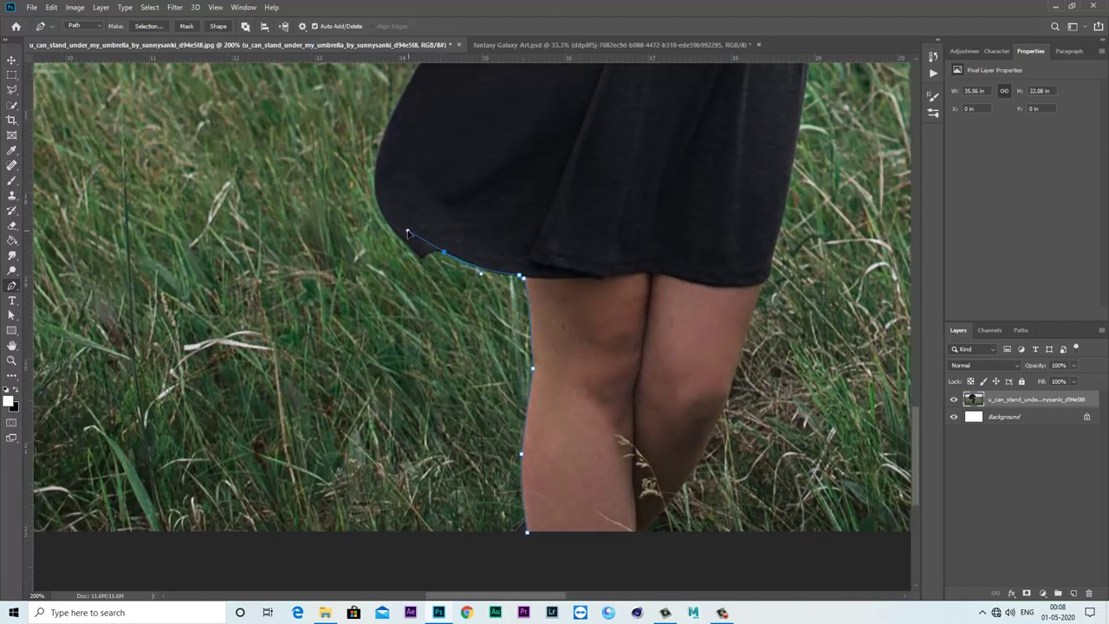
pyautogui.moveTo(425, 265); pyautogui.dragTo(481, 373)
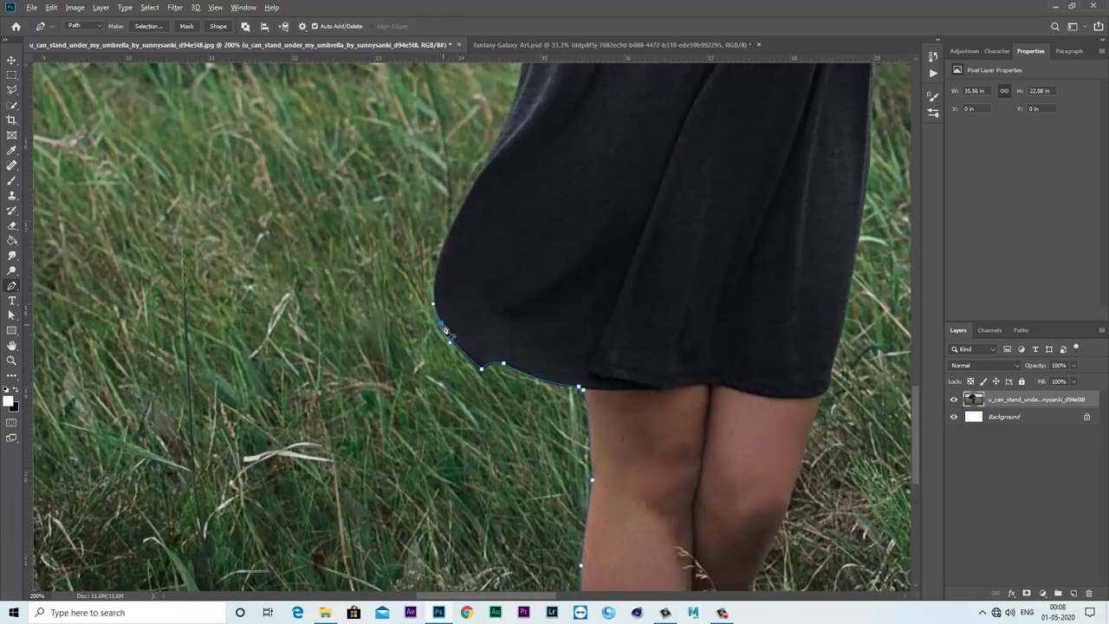
pyautogui.click(456, 234)
pyautogui.click(484, 168)
pyautogui.moveTo(484, 168); pyautogui.dragTo(504, 324)
pyautogui.scroll(2, 520, 389)
pyautogui.click(522, 344)
pyautogui.click(575, 208)
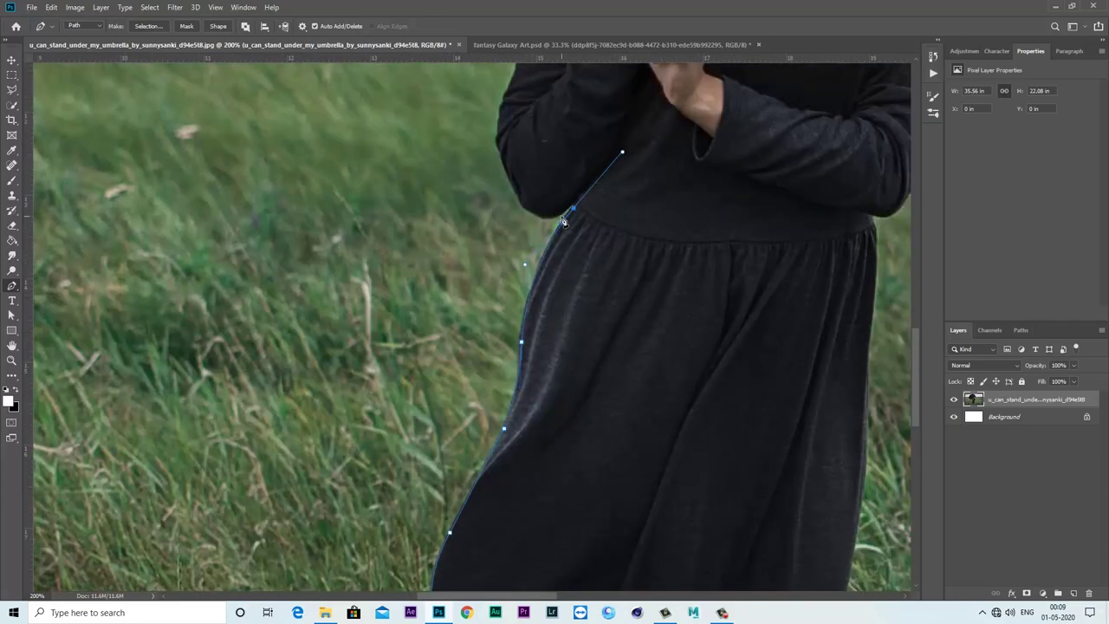
# - Extend the path past the waist, elbow and sleeve toward the umbrella's edge
pyautogui.click(534, 217)
pyautogui.scroll(2, 520, 303)
pyautogui.click(508, 244)
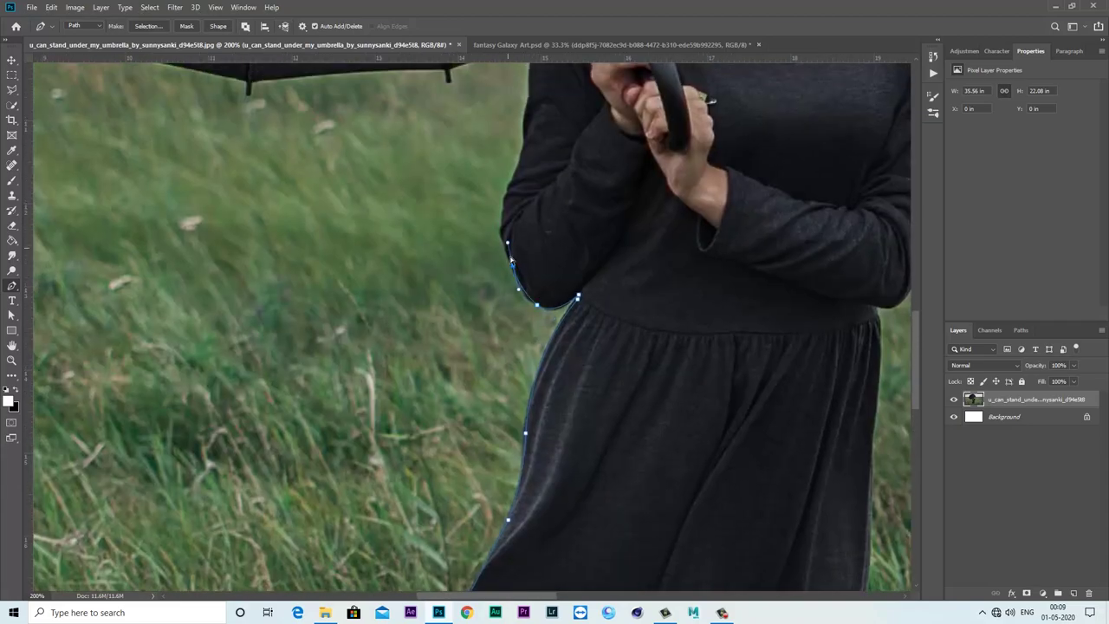
pyautogui.click(513, 182)
pyautogui.scroll(3, 529, 251)
pyautogui.click(537, 164)
pyautogui.click(453, 191)
pyautogui.hotkey('ctrl', '+')
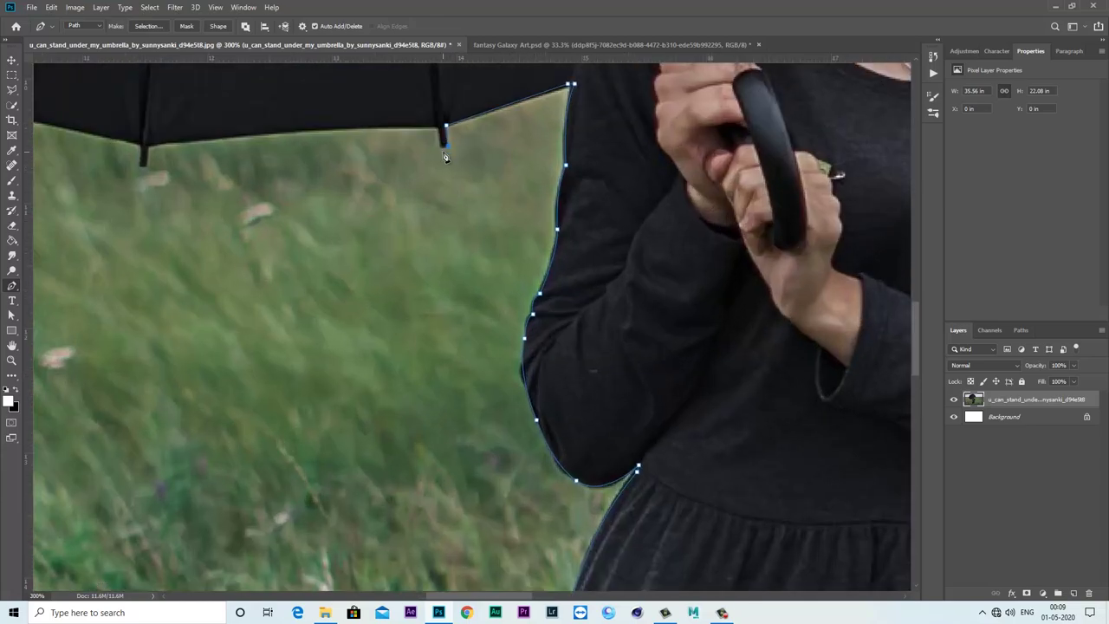
pyautogui.hscroll(-2, 443, 147)
# - Trace anchors along the umbrella's lower edge, rib tip and upper-left edge
pyautogui.moveTo(275, 186); pyautogui.dragTo(369, 166)
pyautogui.hscroll(-3, 275, 216)
pyautogui.click(277, 265)
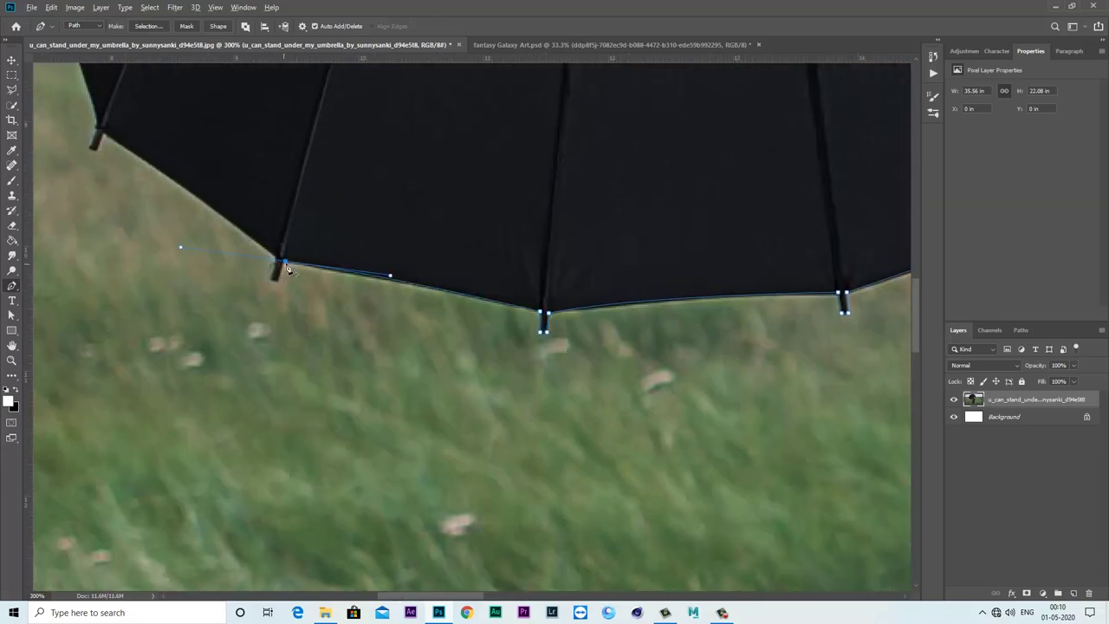
pyautogui.scroll(2, 277, 259)
pyautogui.click(223, 240)
pyautogui.scroll(1, 252, 260)
pyautogui.scroll(3, 253, 268)
pyautogui.hscroll(-2, 253, 269)
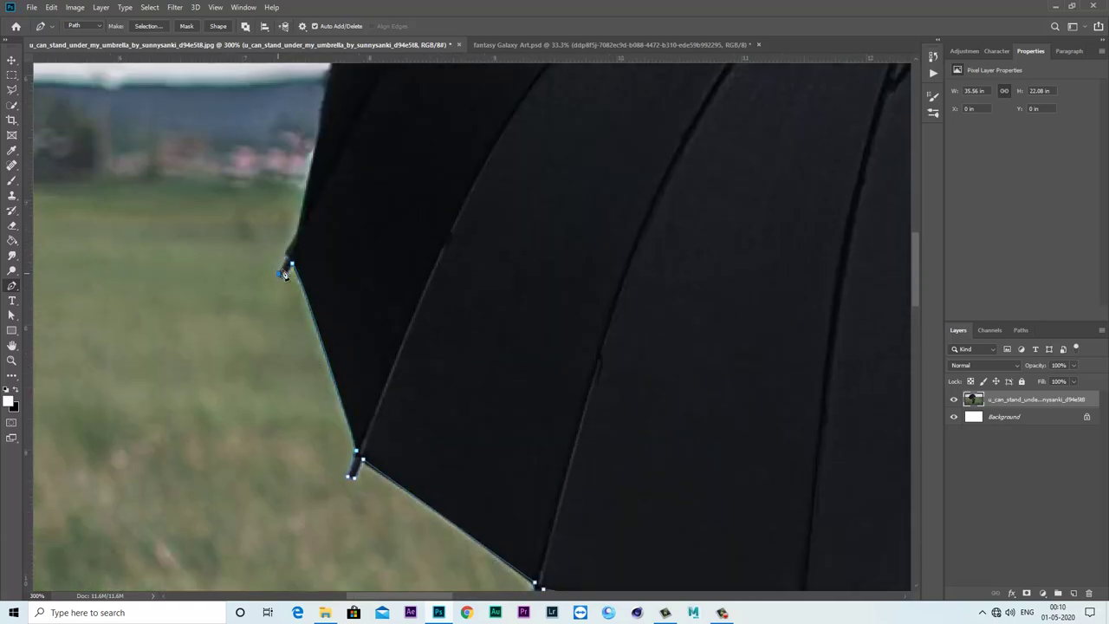
pyautogui.scroll(2, 329, 273)
pyautogui.scroll(3, 340, 274)
pyautogui.click(330, 228)
pyautogui.scroll(2, 332, 234)
pyautogui.scroll(5, 347, 190)
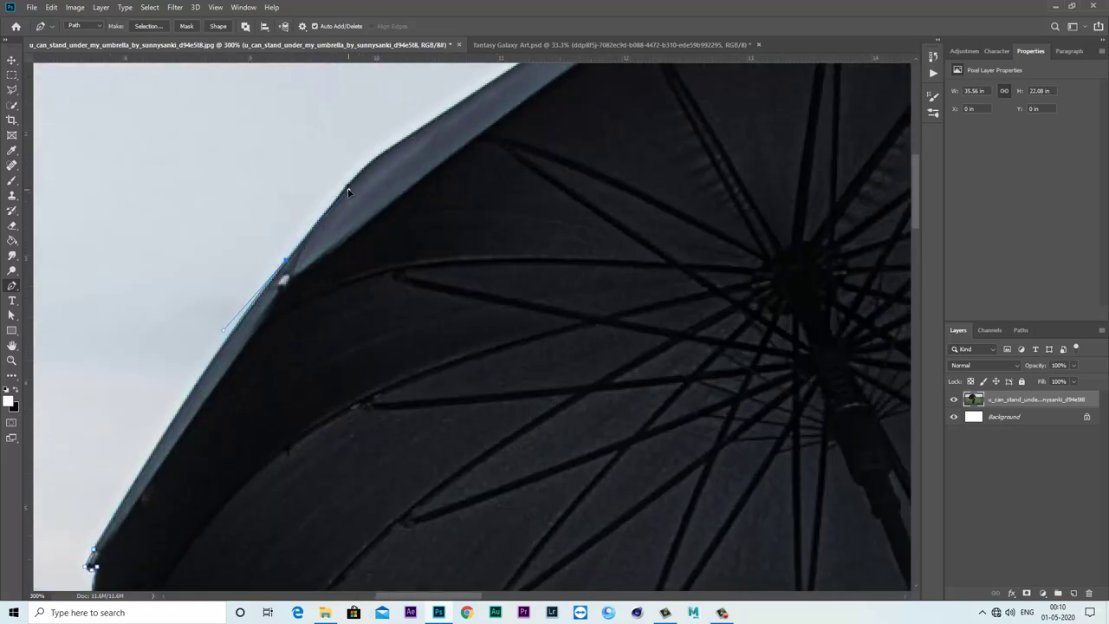
pyautogui.scroll(3, 353, 230)
pyautogui.click(354, 229)
pyautogui.scroll(3, 353, 229)
pyautogui.hscroll(4, 363, 252)
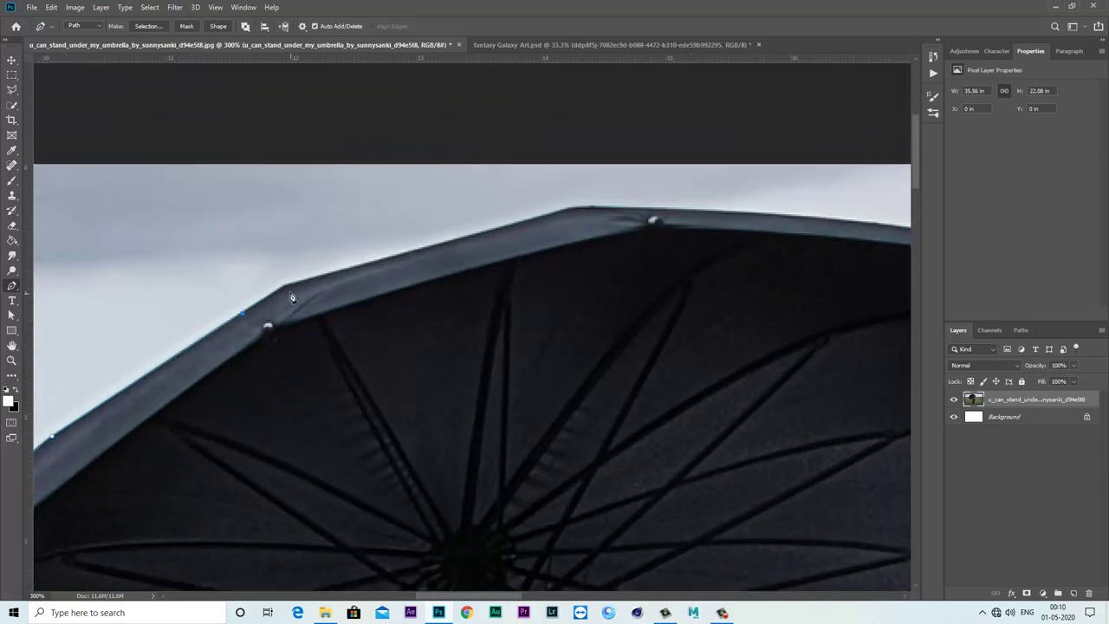
# - Carry the path over the umbrella's peak and down its right edge to her face
pyautogui.click(570, 215)
pyautogui.hscroll(5, 570, 215)
pyautogui.click(528, 227)
pyautogui.click(787, 264)
pyautogui.hscroll(5, 639, 299)
pyautogui.scroll(-2, 638, 299)
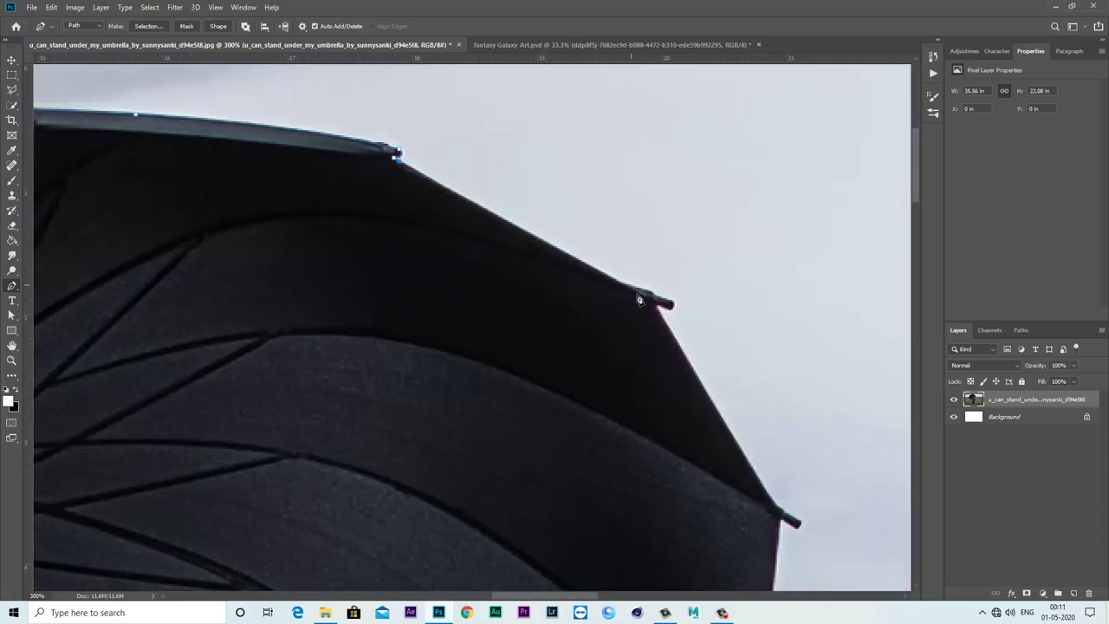
pyautogui.hscroll(4, 661, 318)
pyautogui.scroll(-2, 661, 318)
pyautogui.click(607, 370)
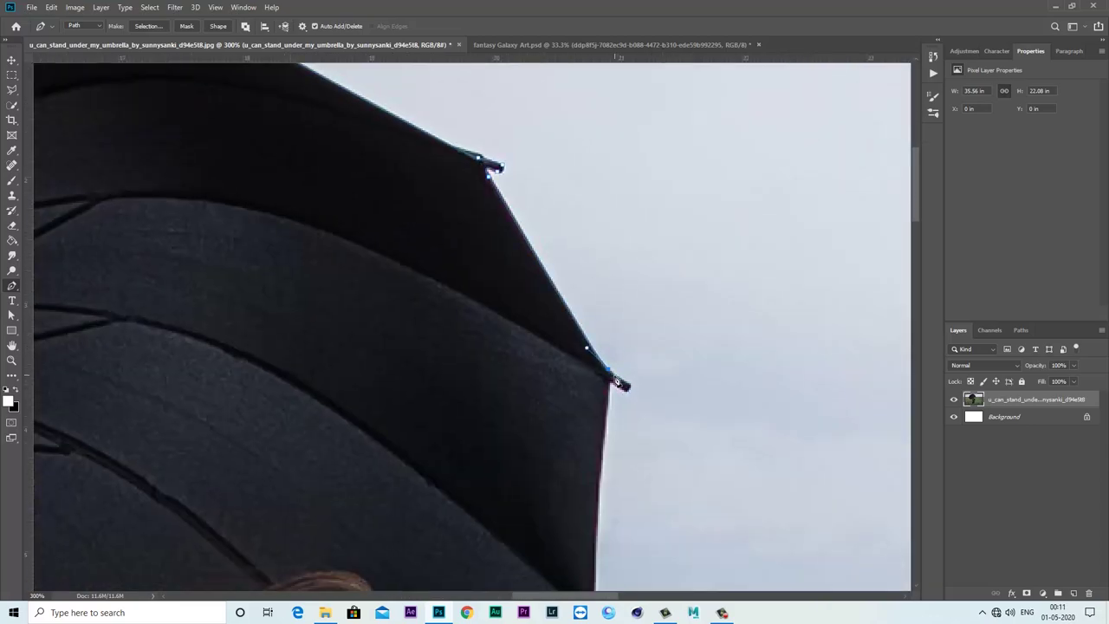
pyautogui.scroll(-2, 612, 391)
pyautogui.hscroll(1, 612, 391)
pyautogui.click(532, 426)
pyautogui.scroll(-3, 532, 425)
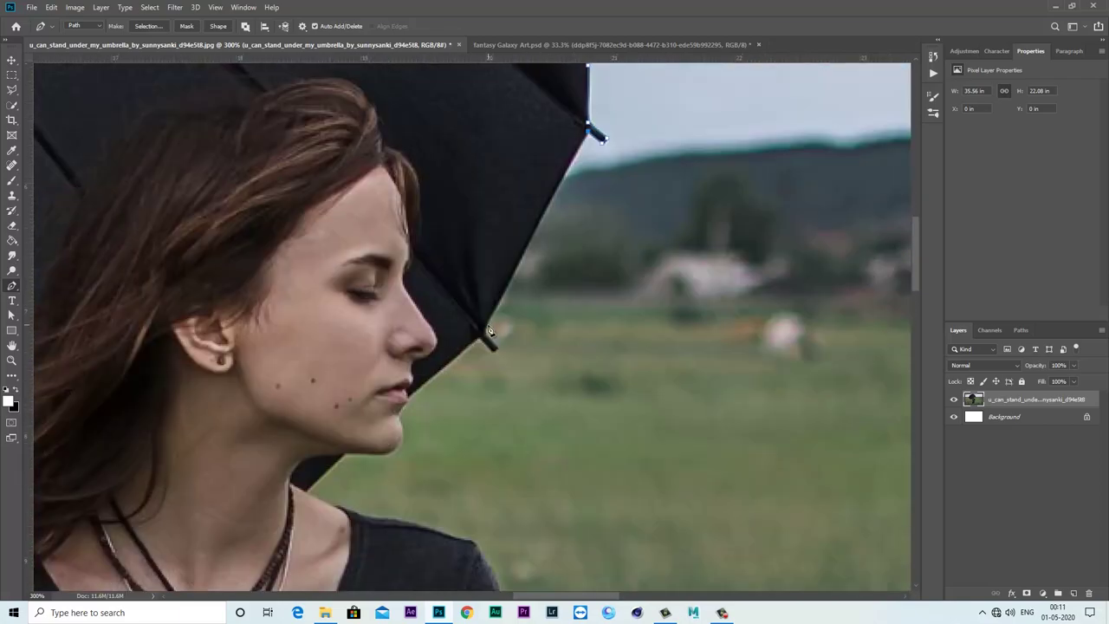
pyautogui.click(485, 331)
pyautogui.click(495, 350)
pyautogui.scroll(2, 411, 401)
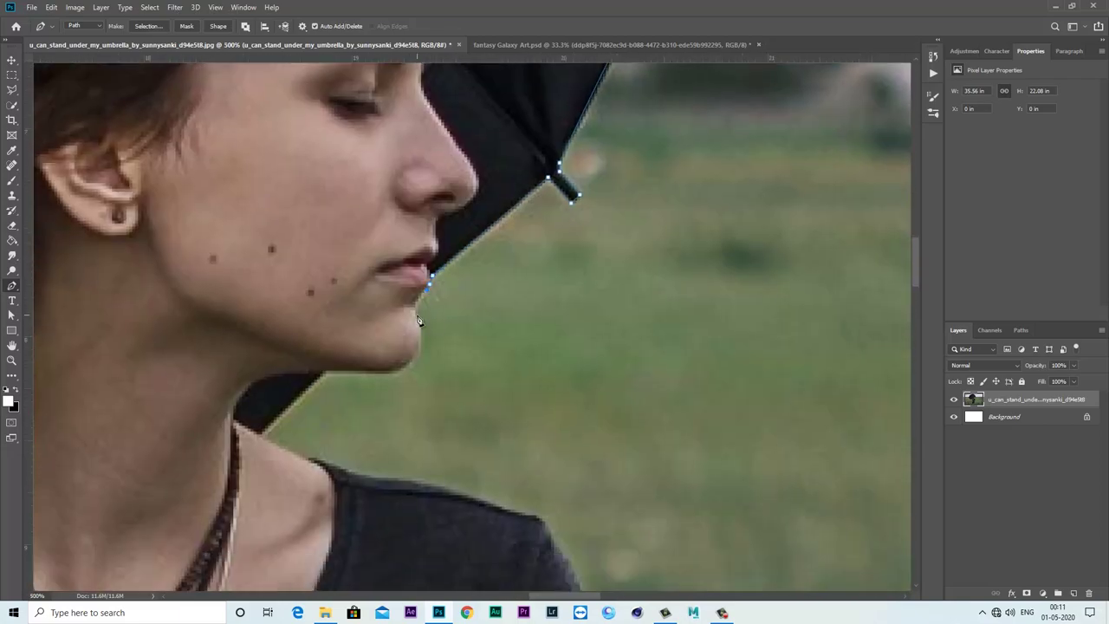
# - Outline her chin, neck, shoulder, arm, elbow and waist
pyautogui.click(259, 435)
pyautogui.click(308, 462)
pyautogui.click(351, 475)
pyautogui.scroll(-3, 355, 479)
pyautogui.click(451, 353)
pyautogui.click(487, 362)
pyautogui.scroll(-3, 489, 368)
pyautogui.click(512, 354)
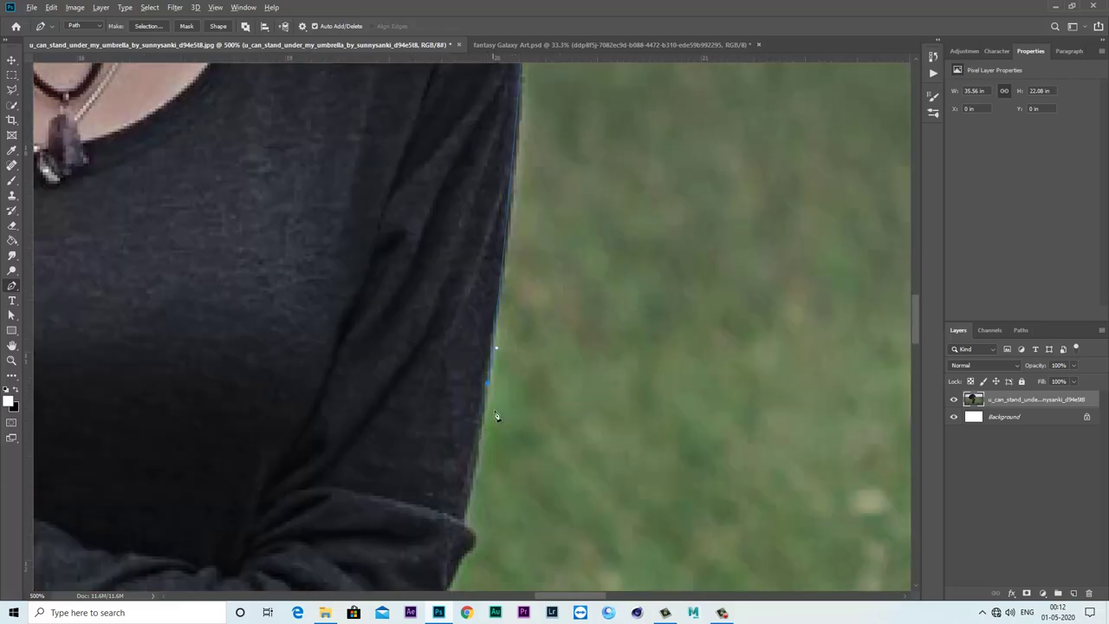
pyautogui.scroll(-3, 497, 416)
pyautogui.click(488, 318)
pyautogui.scroll(-3, 472, 364)
pyautogui.scroll(-3, 476, 334)
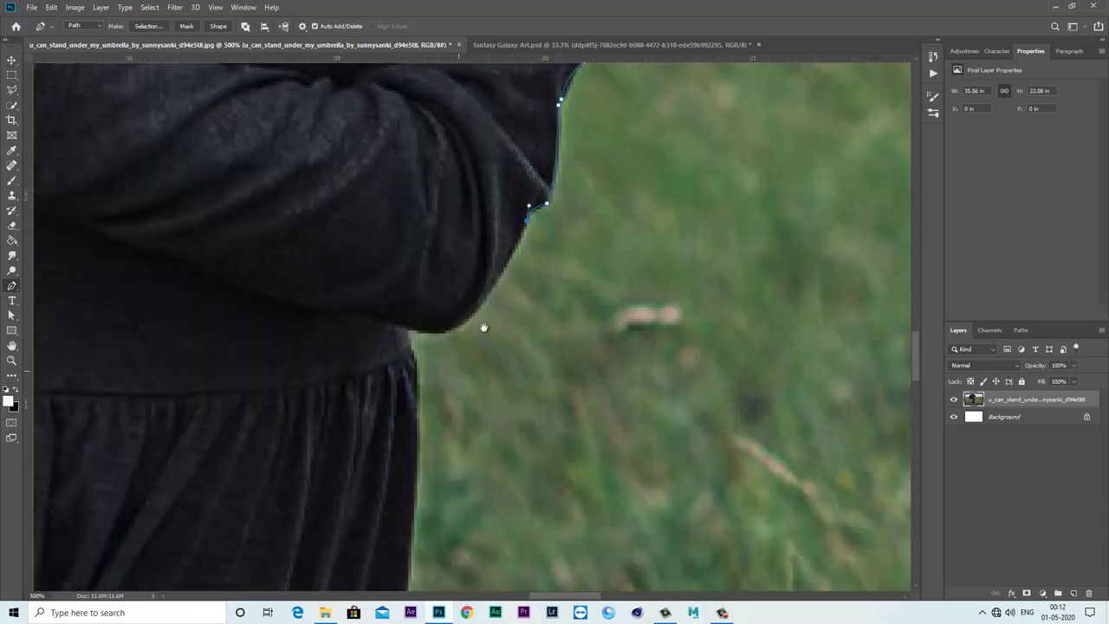
pyautogui.click(443, 332)
pyautogui.click(401, 332)
pyautogui.scroll(-2, 411, 321)
pyautogui.scroll(-3, 416, 347)
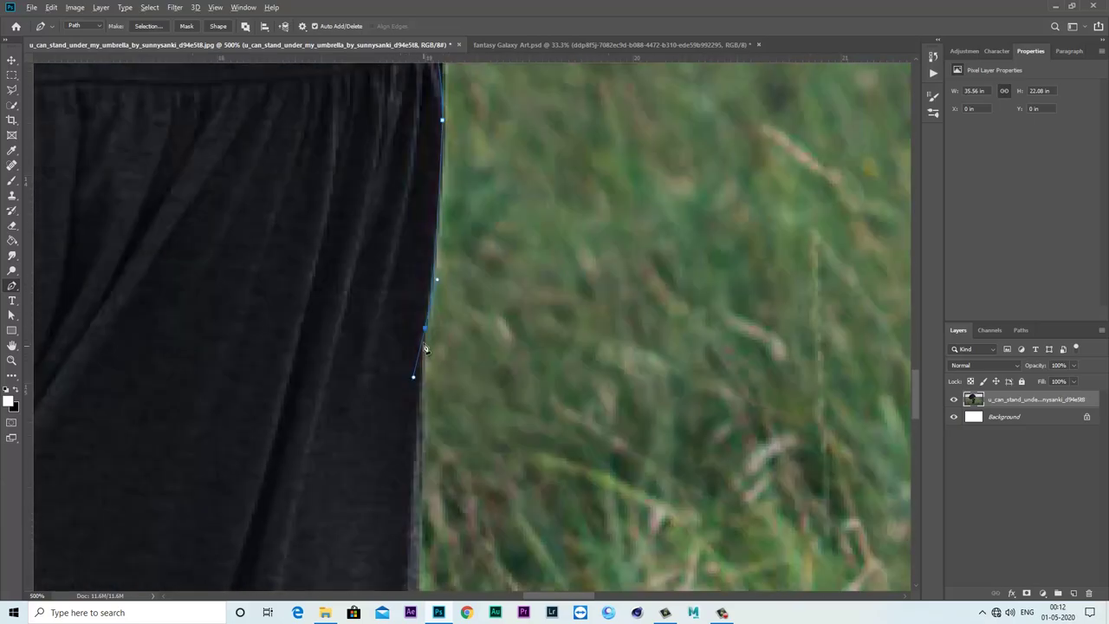
pyautogui.scroll(-3, 416, 364)
pyautogui.scroll(-3, 415, 381)
# - Trace down the skirt and leg, then close the path at the starting anchor
pyautogui.click(417, 381)
pyautogui.scroll(-3, 412, 407)
pyautogui.scroll(-3, 433, 347)
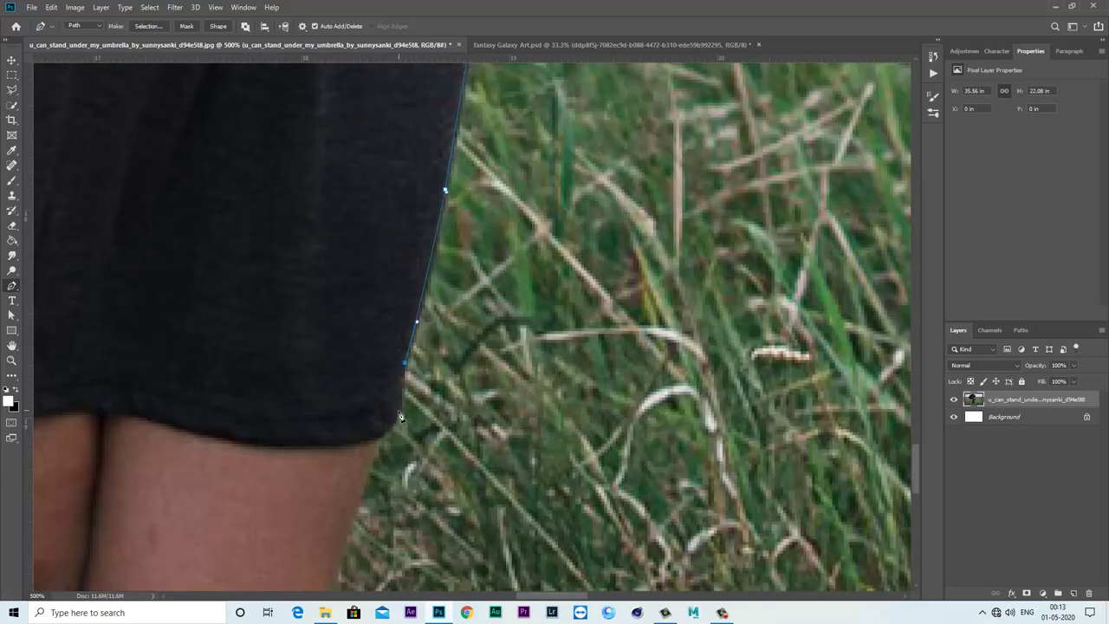
pyautogui.scroll(-3, 416, 346)
pyautogui.click(422, 308)
pyautogui.scroll(-1, 398, 380)
pyautogui.click(398, 380)
pyautogui.scroll(-3, 399, 379)
pyautogui.scroll(-2, 399, 347)
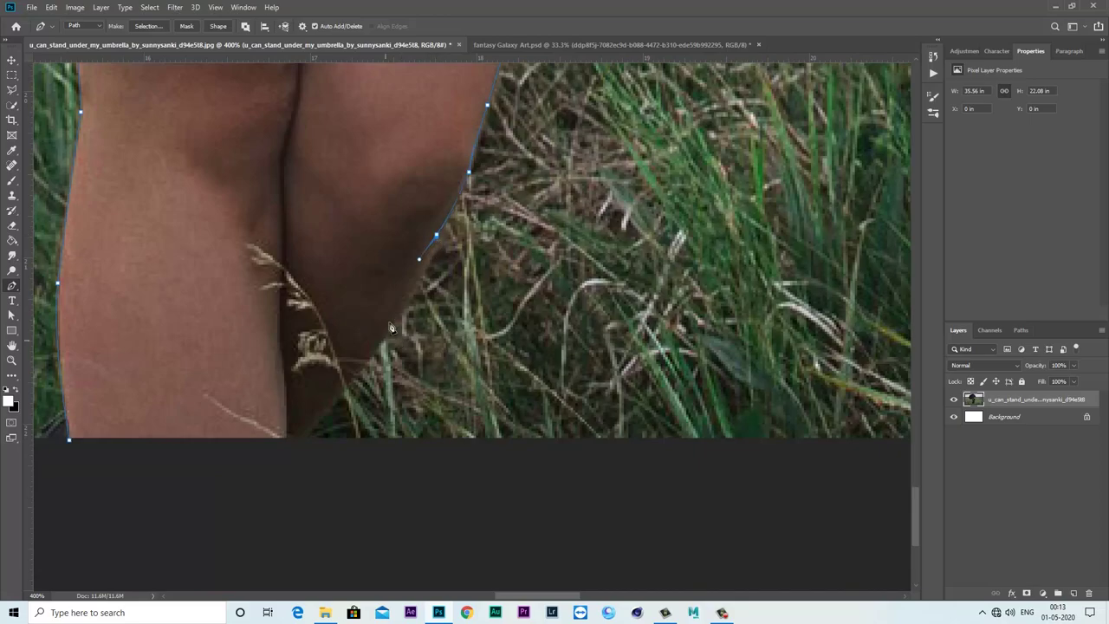
pyautogui.scroll(-3, 397, 294)
pyautogui.click(393, 274)
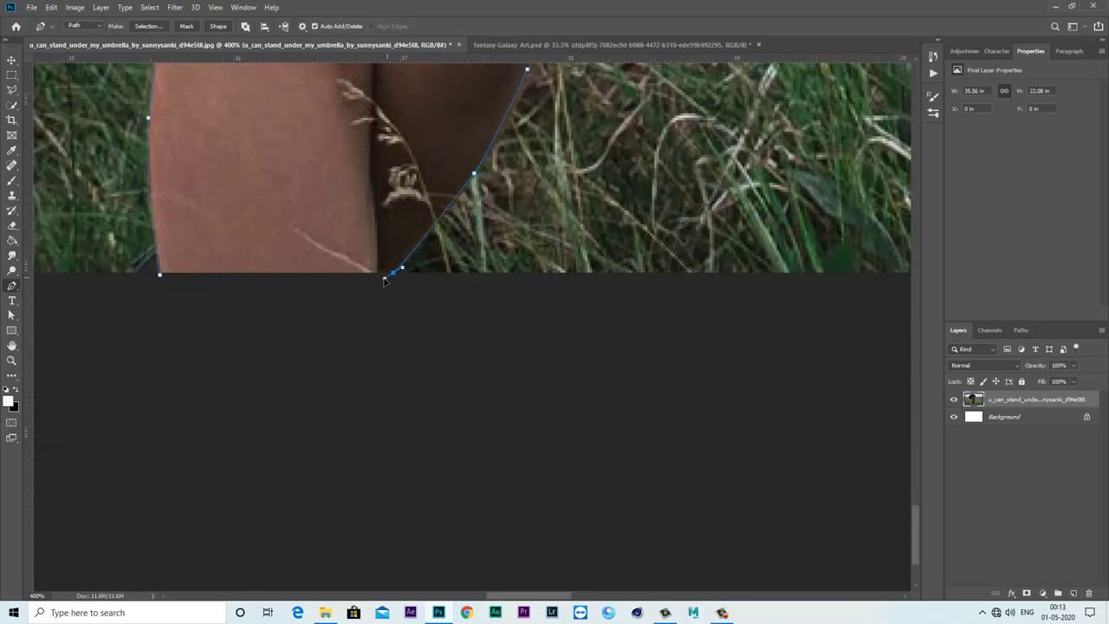
pyautogui.click(160, 274)
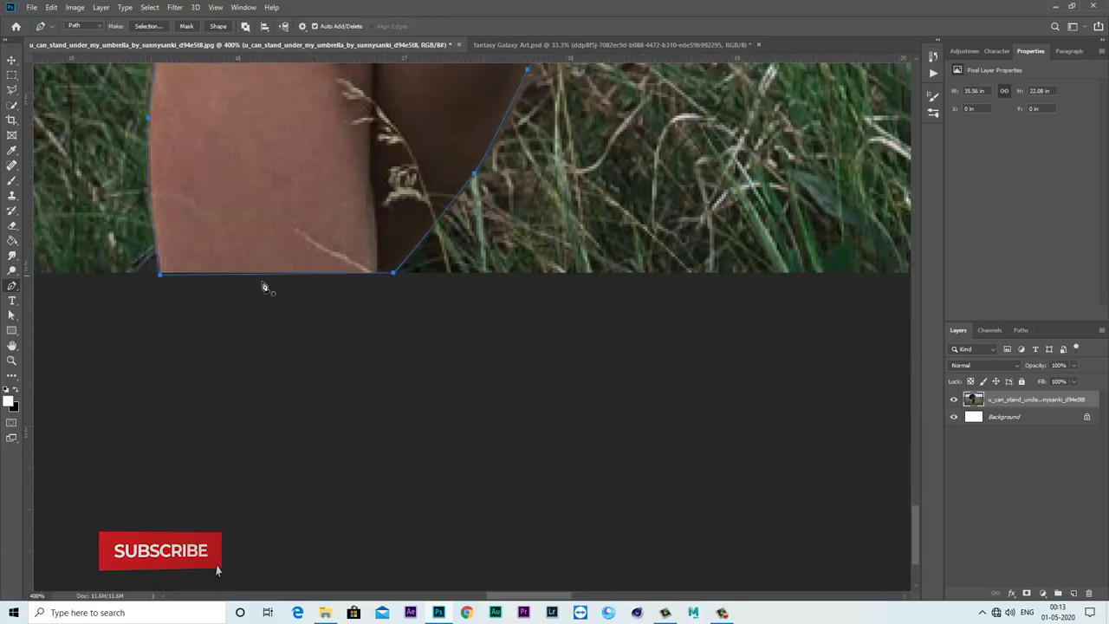
pyautogui.scroll(-2, 322, 272)
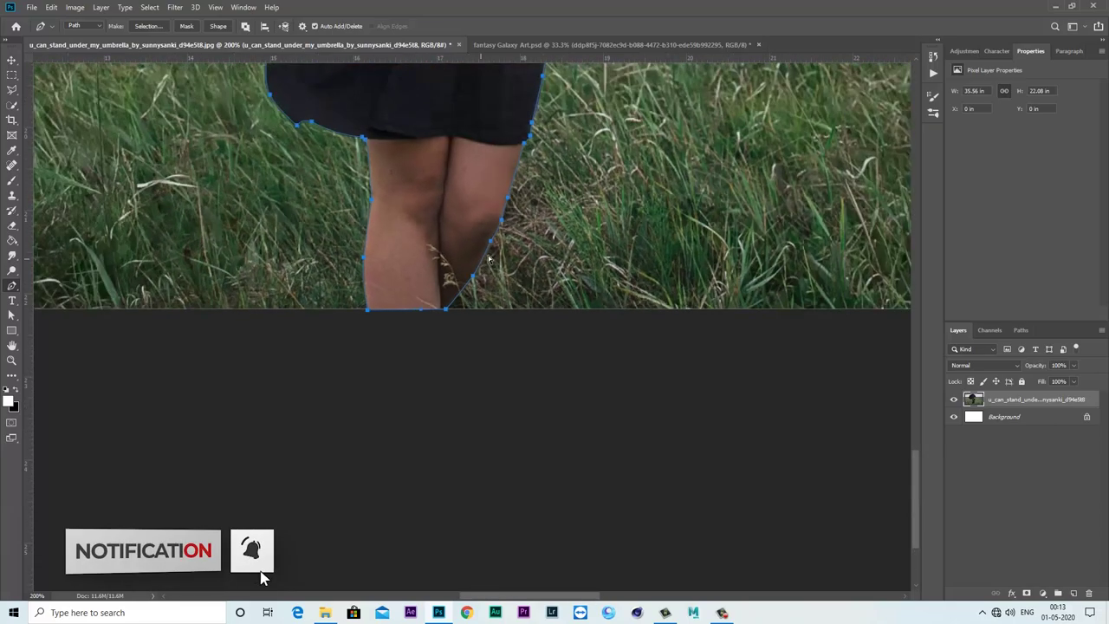
pyautogui.scroll(-1, 489, 258)
pyautogui.scroll(-2, 489, 258)
pyautogui.scroll(-1, 489, 259)
pyautogui.scroll(1, 488, 258)
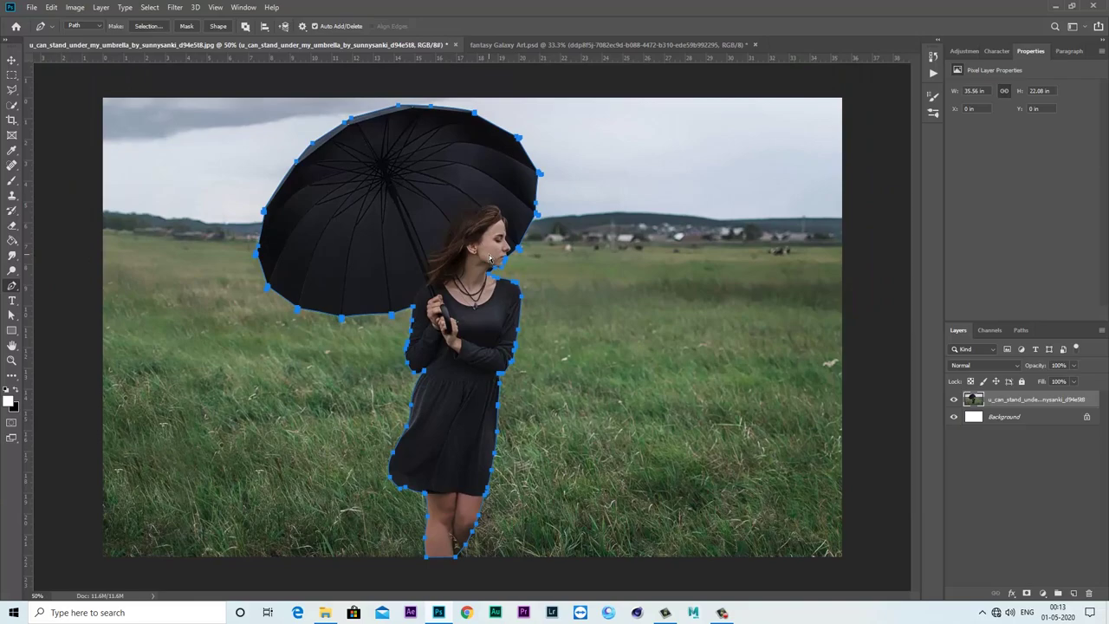
# - Load the traced path as a selection and enter Select and Mask
pyautogui.hotkey('ctrl', 'Return')
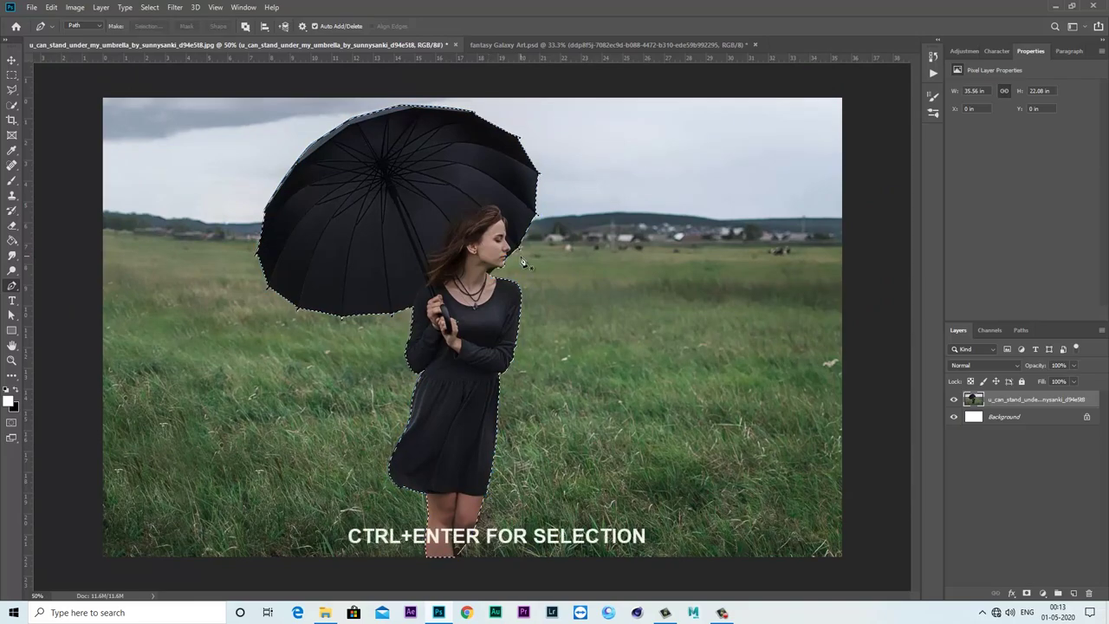
pyautogui.click(150, 7)
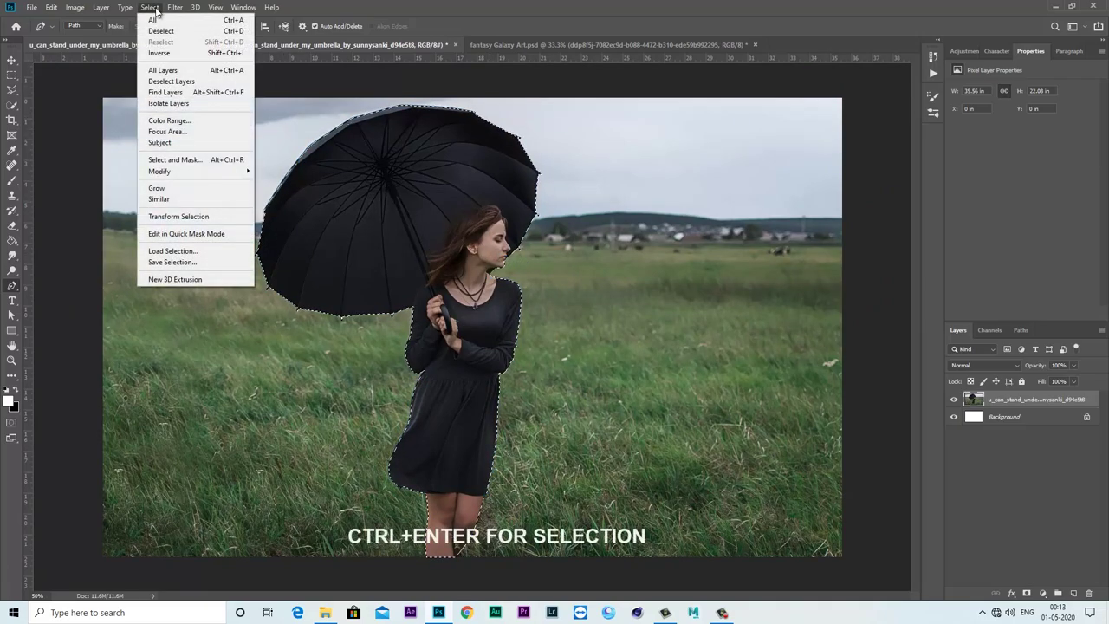
pyautogui.click(177, 160)
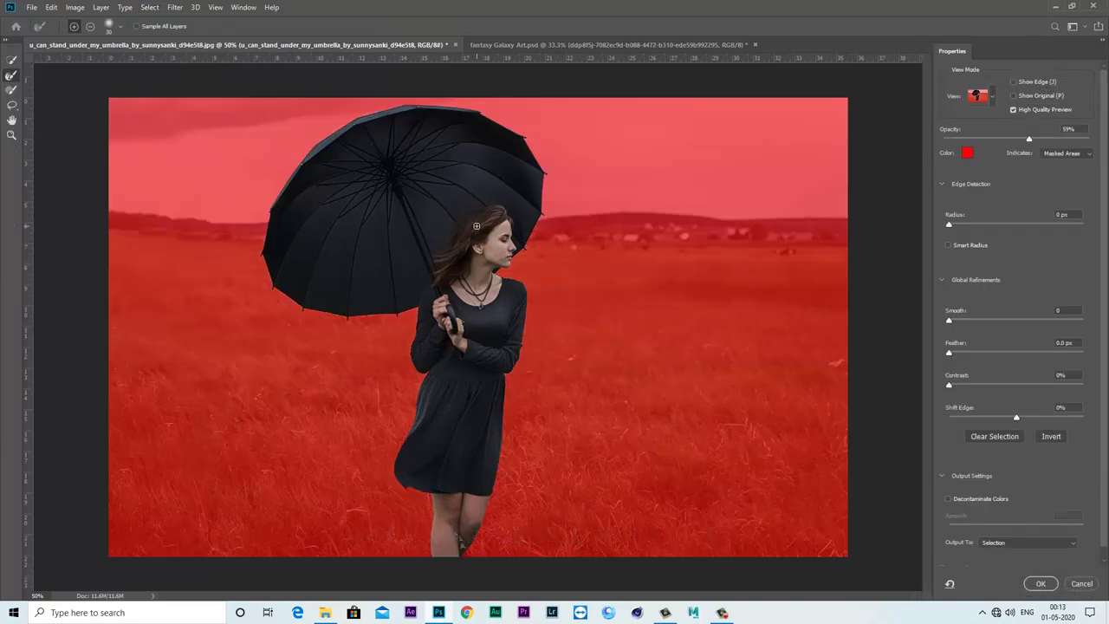
# - Zoom and pan to inspect the selection edges around the dress, face and umbrella
pyautogui.hotkey('ctrl', '+')
pyautogui.scroll(-1, 417, 252)
pyautogui.moveTo(417, 251); pyautogui.dragTo(407, 104)
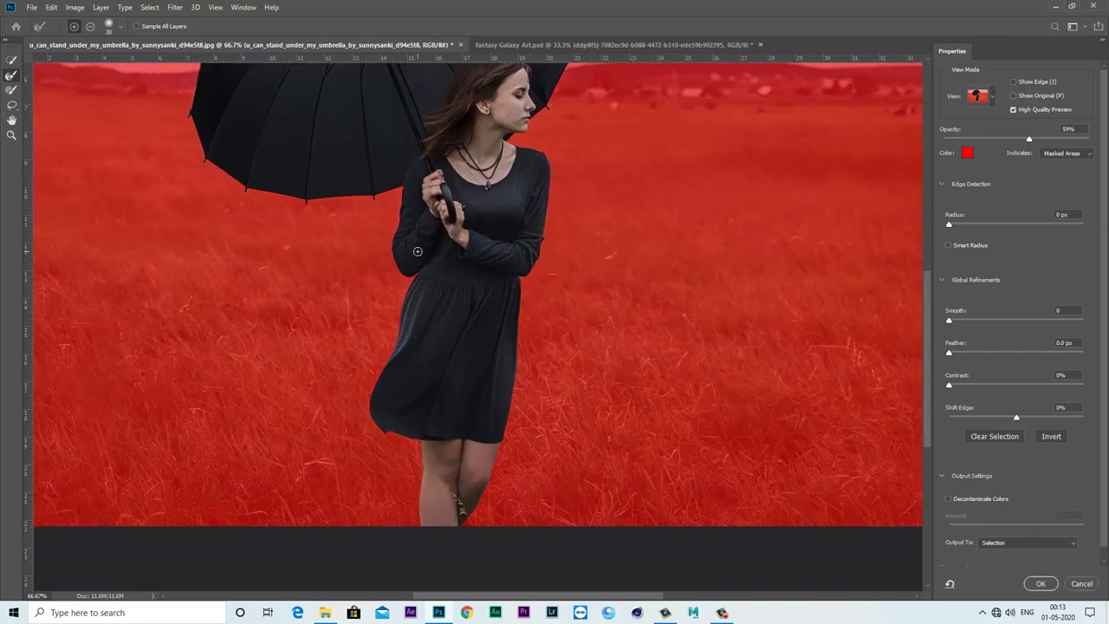
pyautogui.hotkey('ctrl', '+')
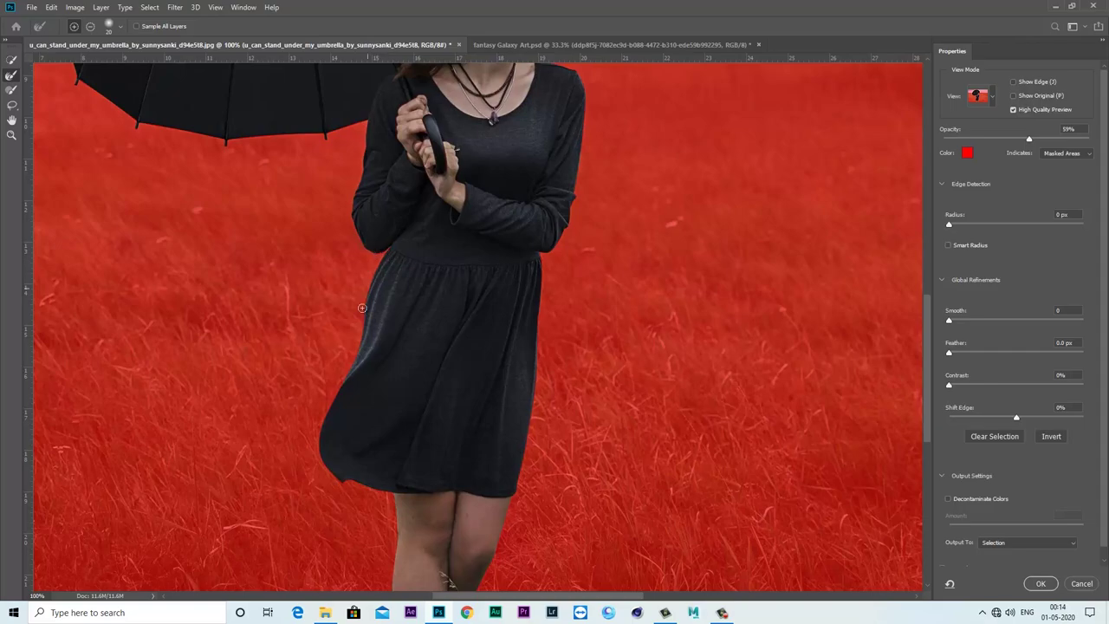
pyautogui.scroll(-3, 339, 384)
pyautogui.scroll(-1, 326, 317)
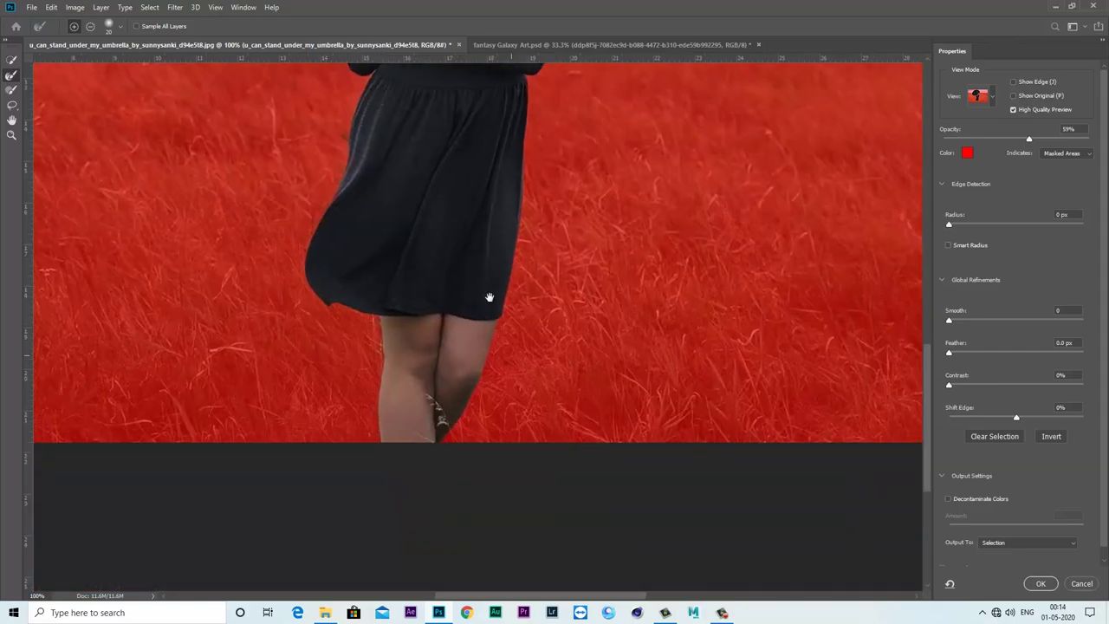
pyautogui.scroll(-2, 488, 294)
pyautogui.scroll(1, 407, 362)
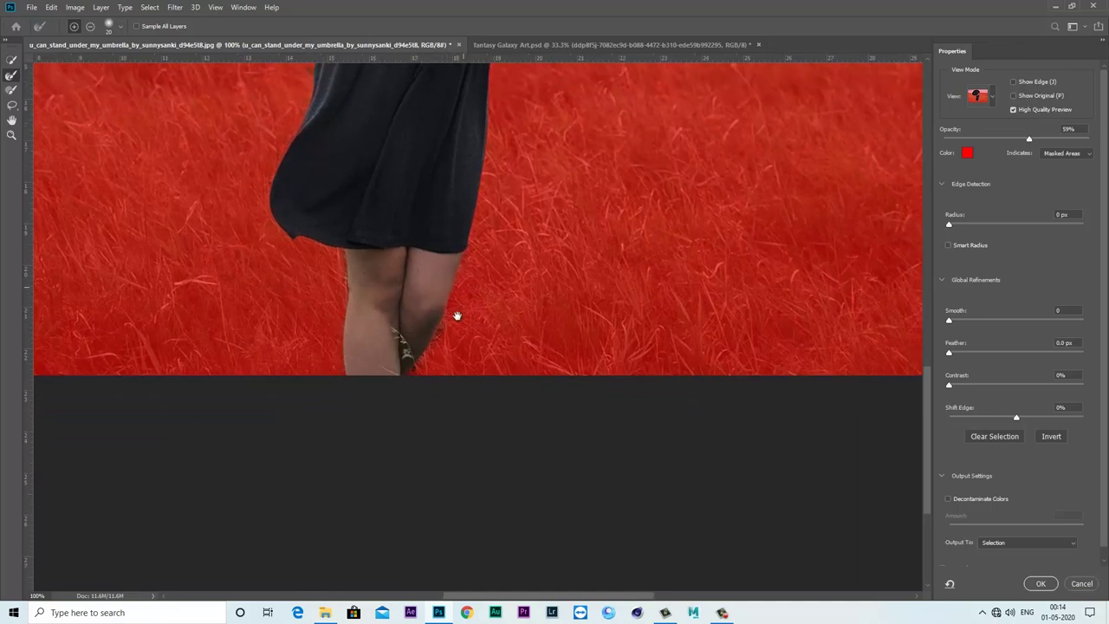
pyautogui.scroll(2, 456, 315)
pyautogui.scroll(1, 464, 252)
pyautogui.scroll(1, 450, 268)
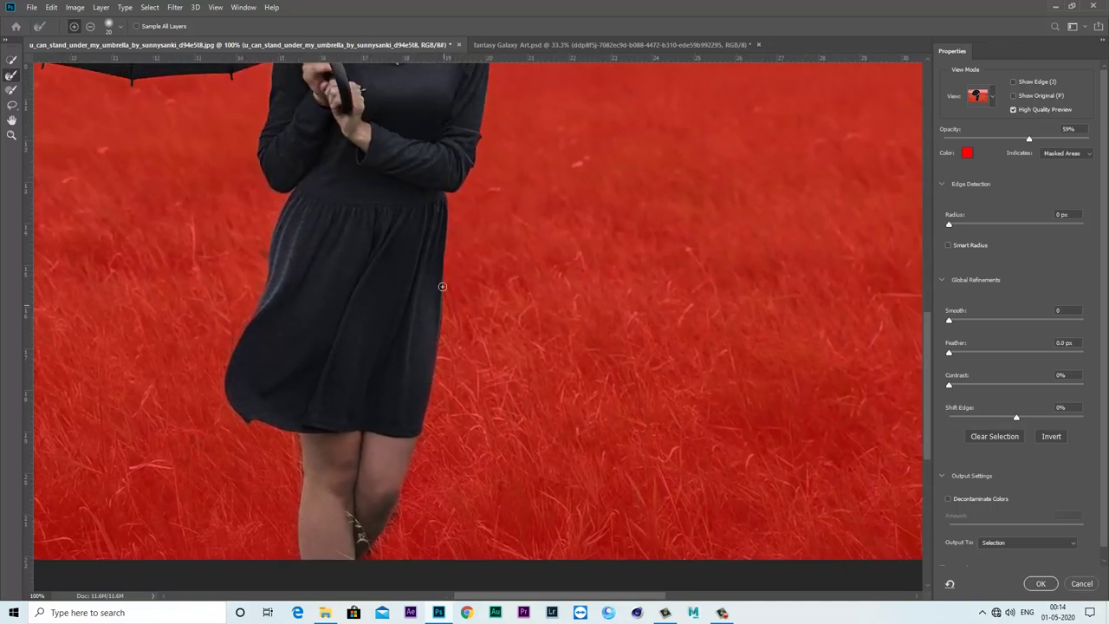
pyautogui.moveTo(476, 179); pyautogui.dragTo(389, 327)
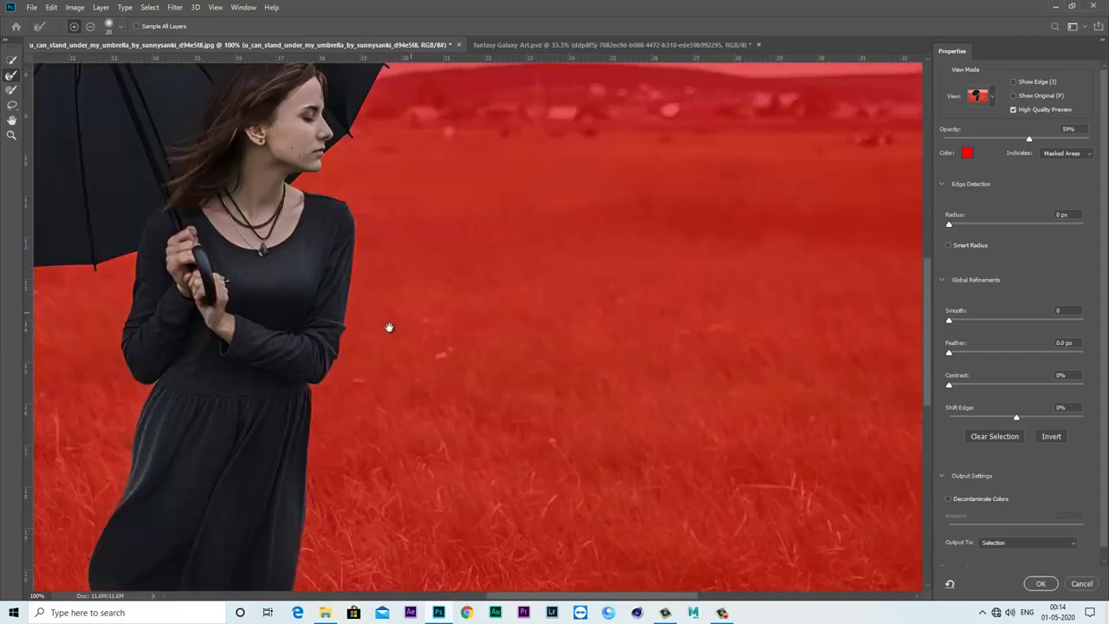
pyautogui.moveTo(330, 201); pyautogui.dragTo(338, 263)
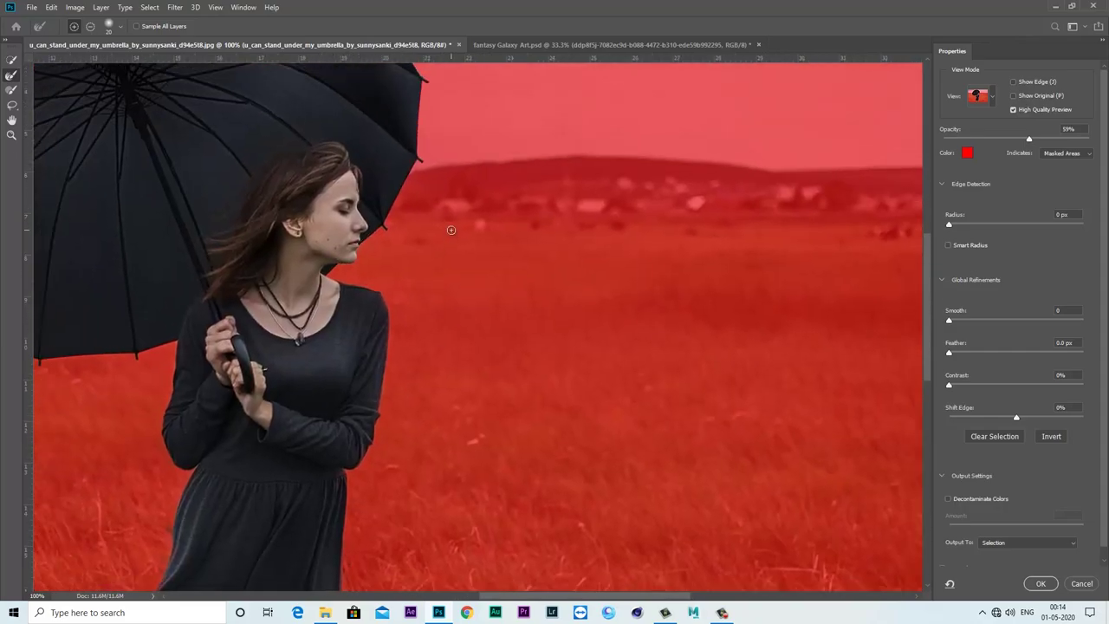
pyautogui.scroll(-2, 454, 234)
pyautogui.scroll(-1, 454, 233)
pyautogui.scroll(2, 708, 360)
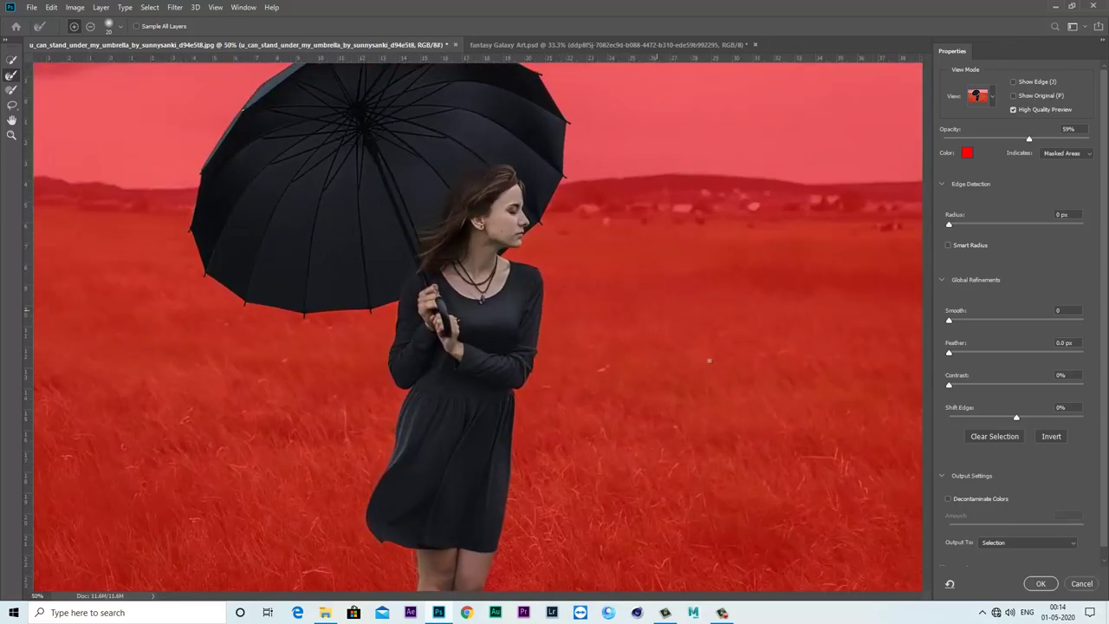
pyautogui.click(1005, 543)
# - Output the refinement to a new layer, show the original photo, and select the cut-out's pixels
pyautogui.click(1005, 565)
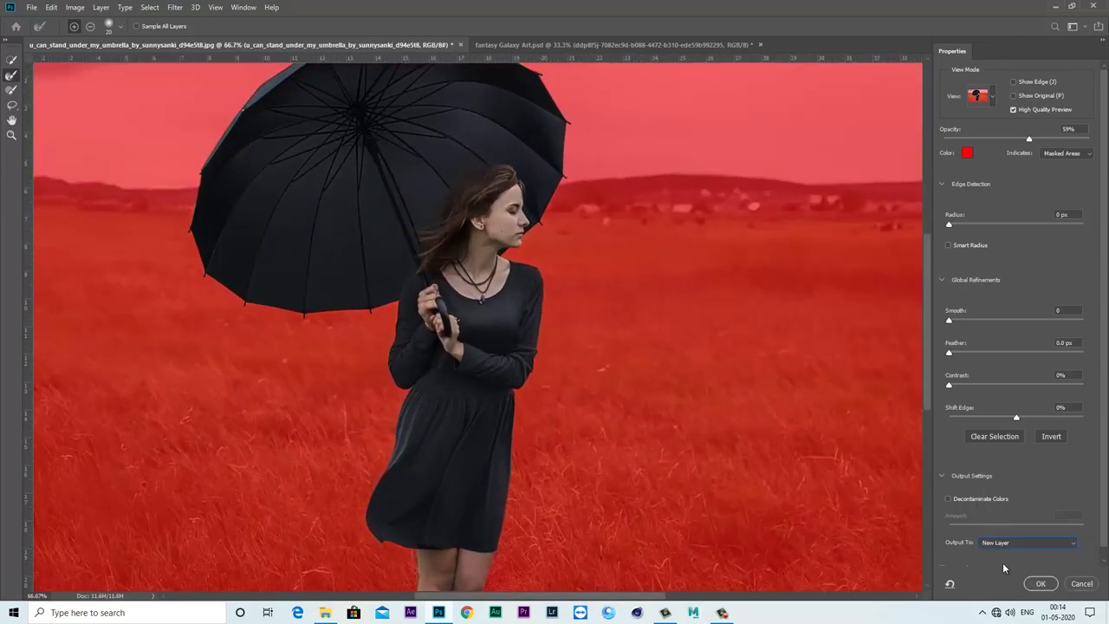
pyautogui.click(1038, 585)
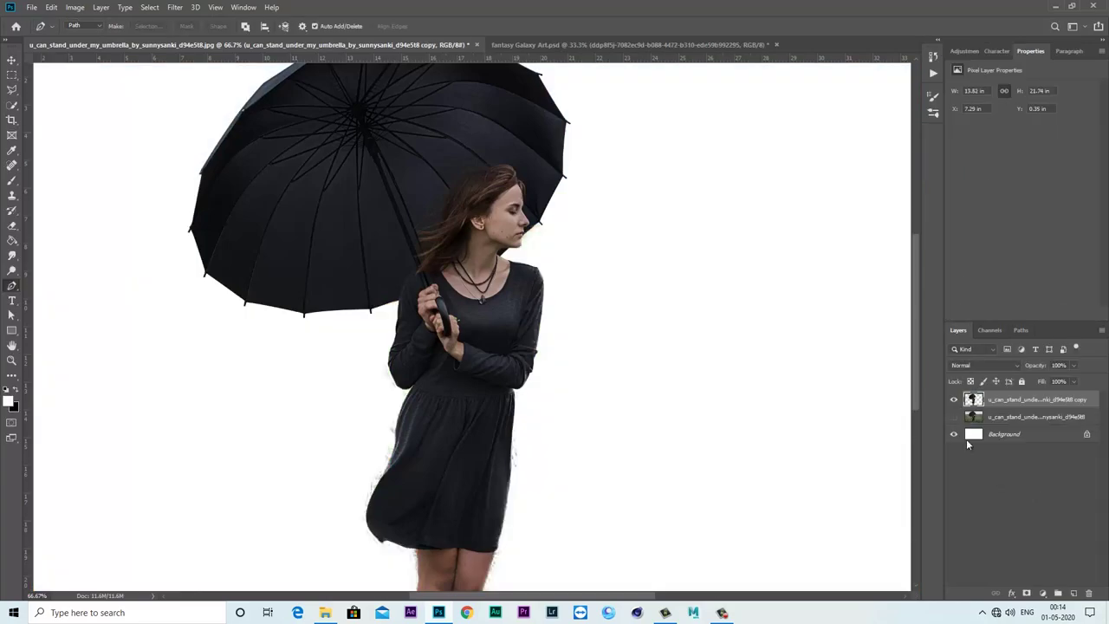
pyautogui.click(955, 399)
pyautogui.click(955, 417)
pyautogui.rightClick(977, 401)
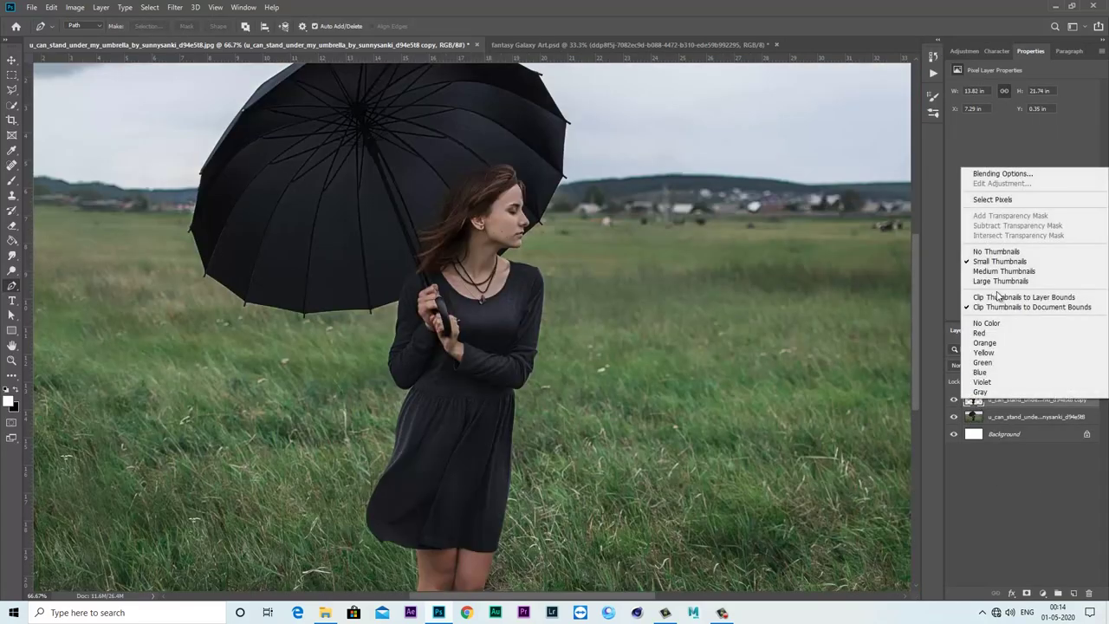
pyautogui.click(992, 199)
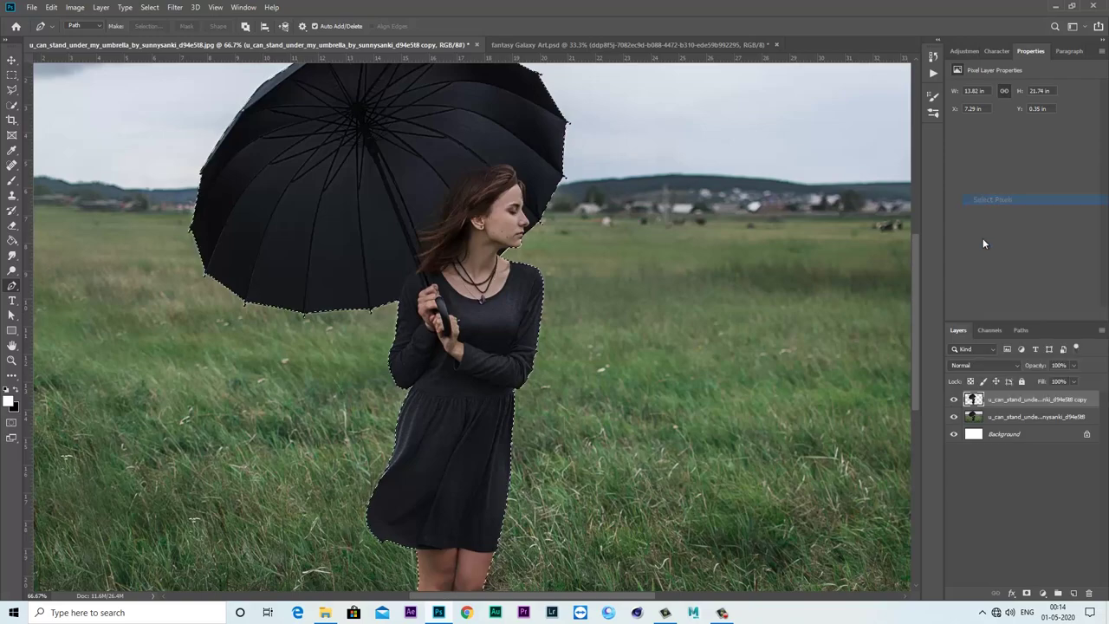
# - On the original photo layer, expand the selection by 4 pixels
pyautogui.click(978, 418)
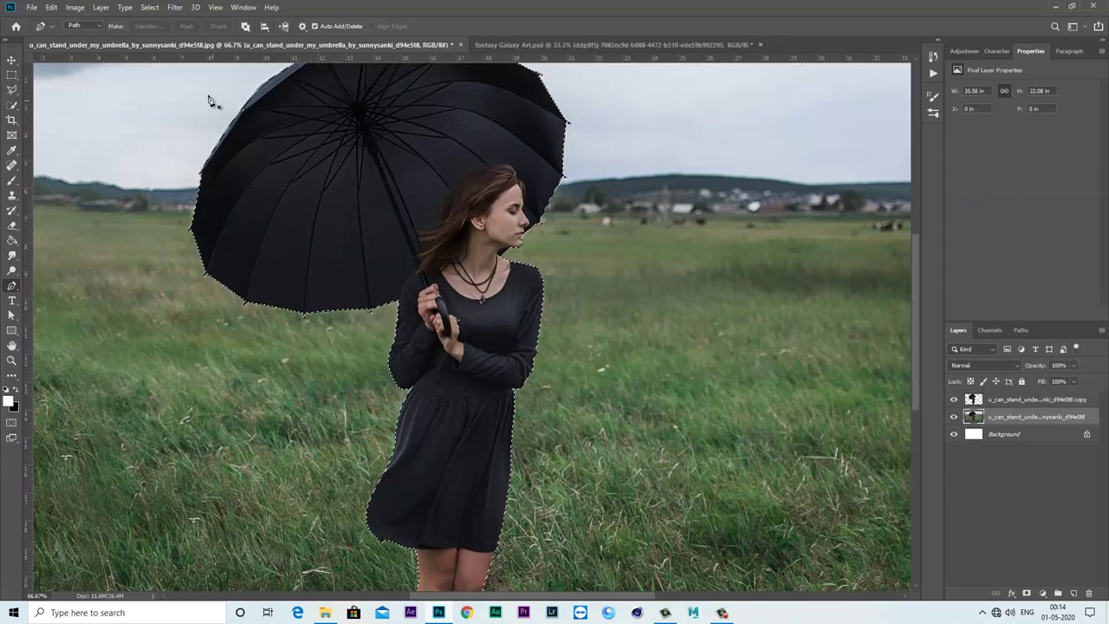
pyautogui.click(149, 7)
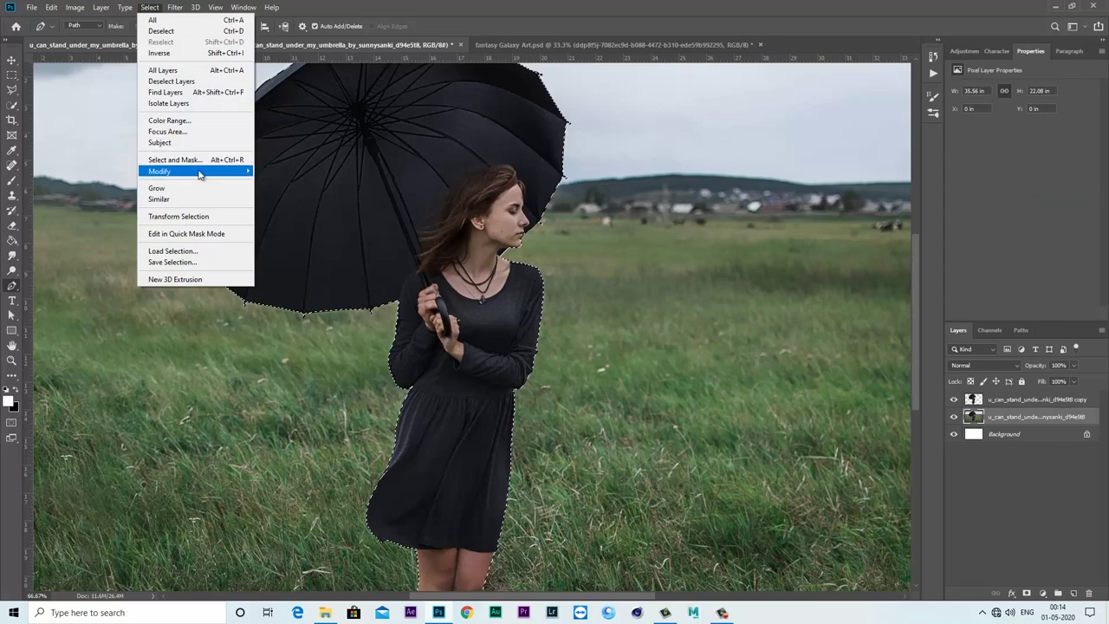
pyautogui.moveTo(159, 170)
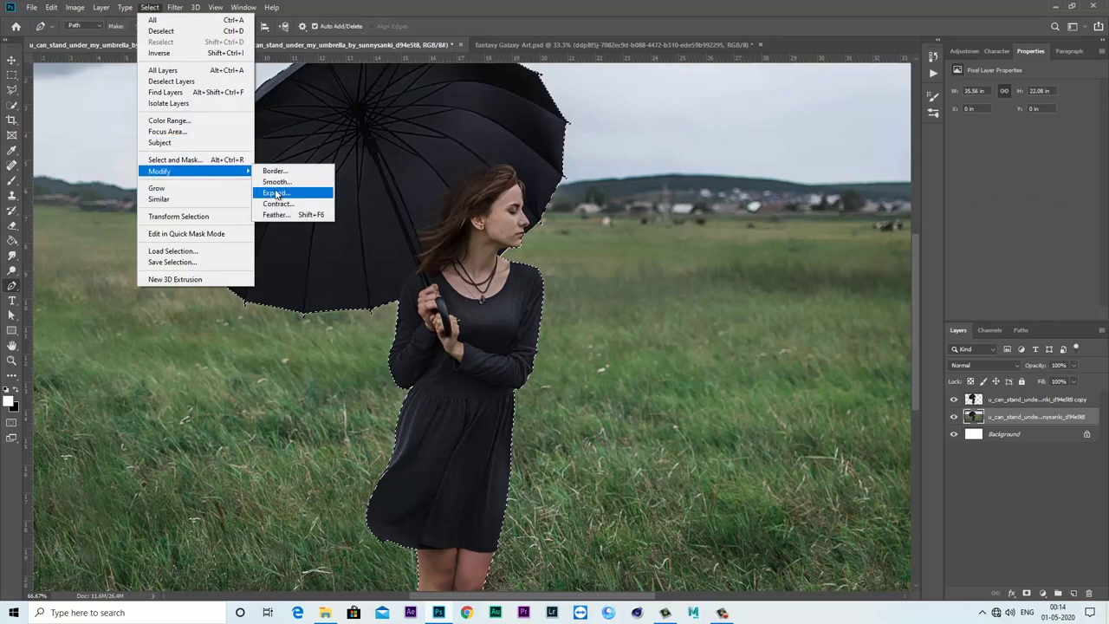
pyautogui.click(277, 192)
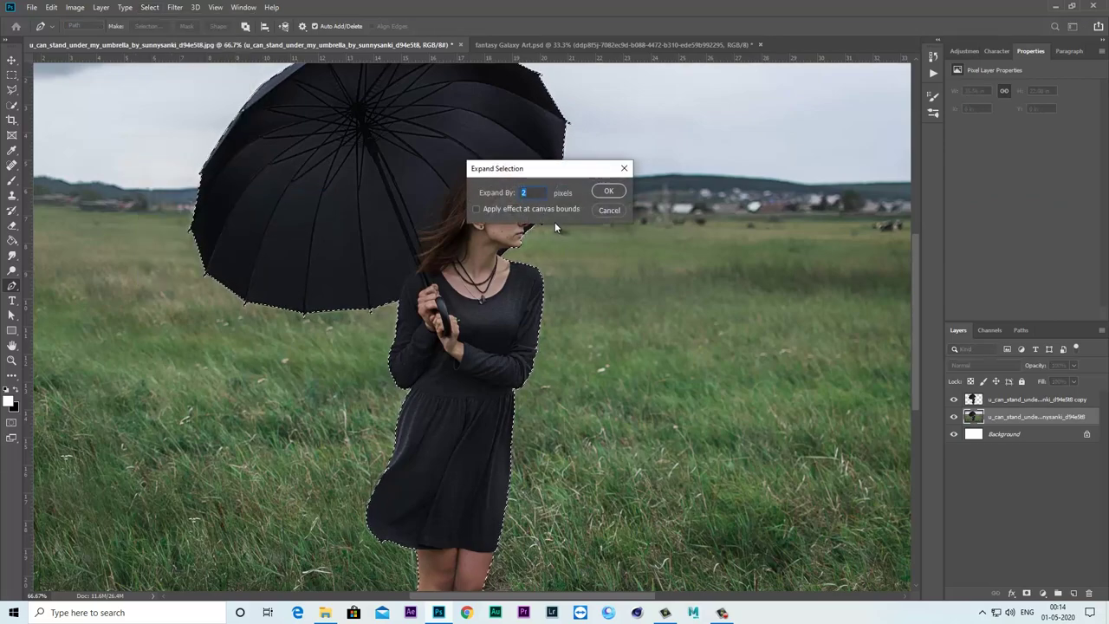
pyautogui.write('4')
pyautogui.click(606, 192)
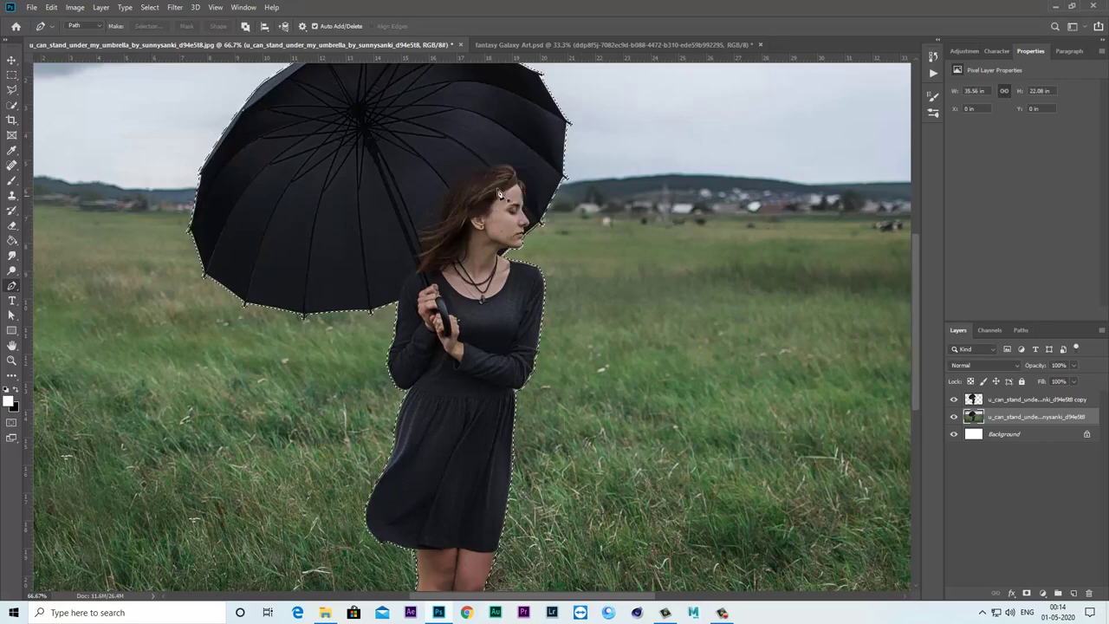
pyautogui.click(50, 7)
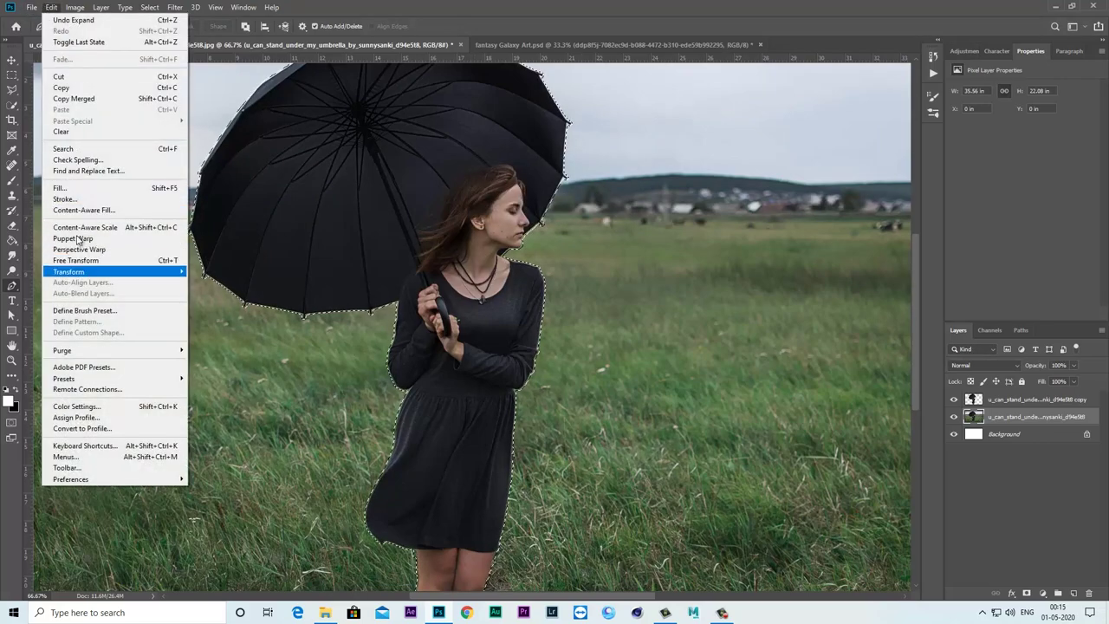
# - Content-Aware Fill the selection to erase the woman and umbrella, then deselect
pyautogui.click(61, 188)
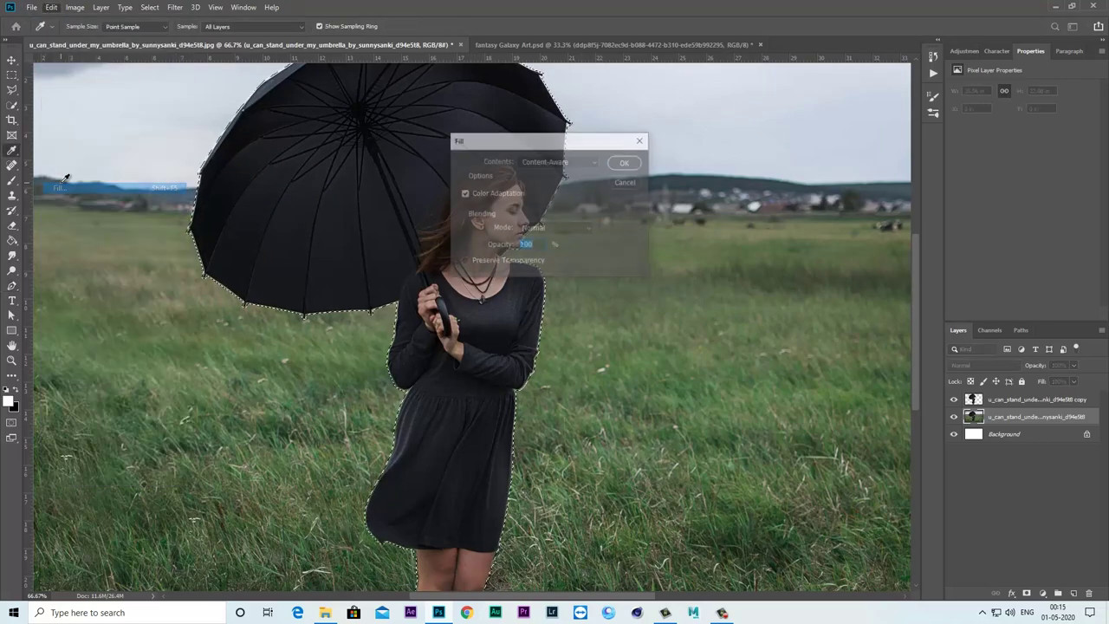
pyautogui.click(567, 165)
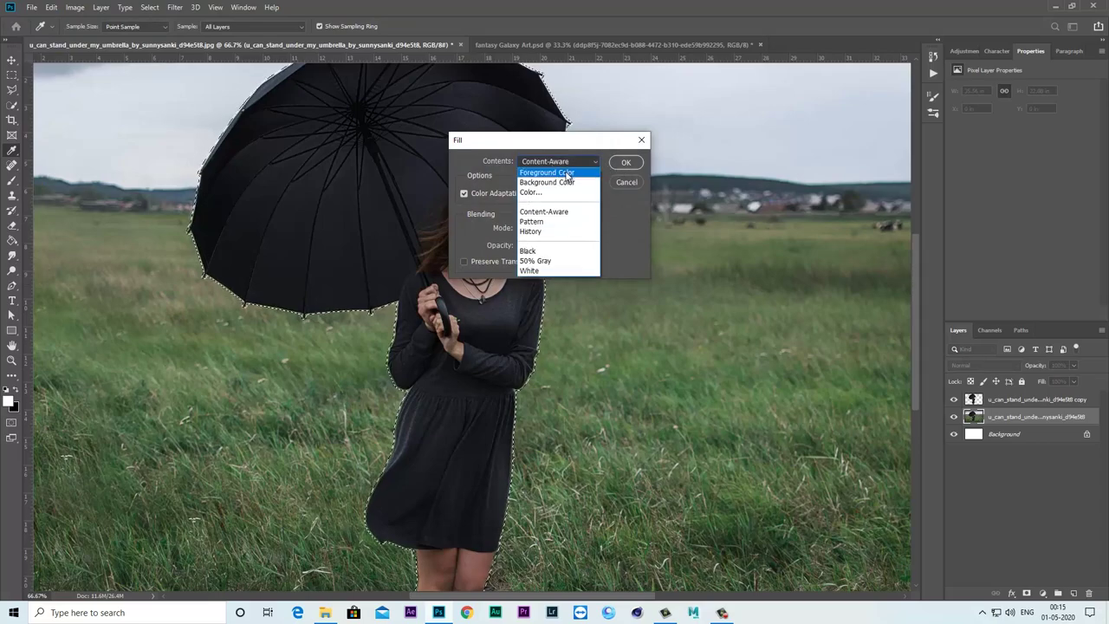
pyautogui.click(562, 211)
pyautogui.click(620, 163)
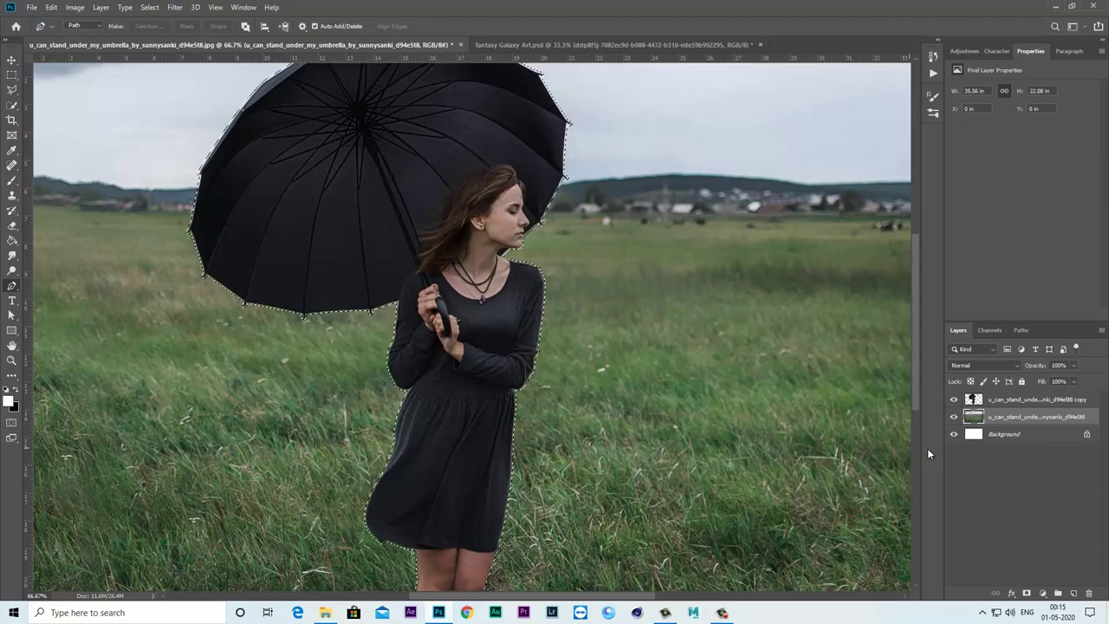
pyautogui.click(150, 7)
pyautogui.click(163, 31)
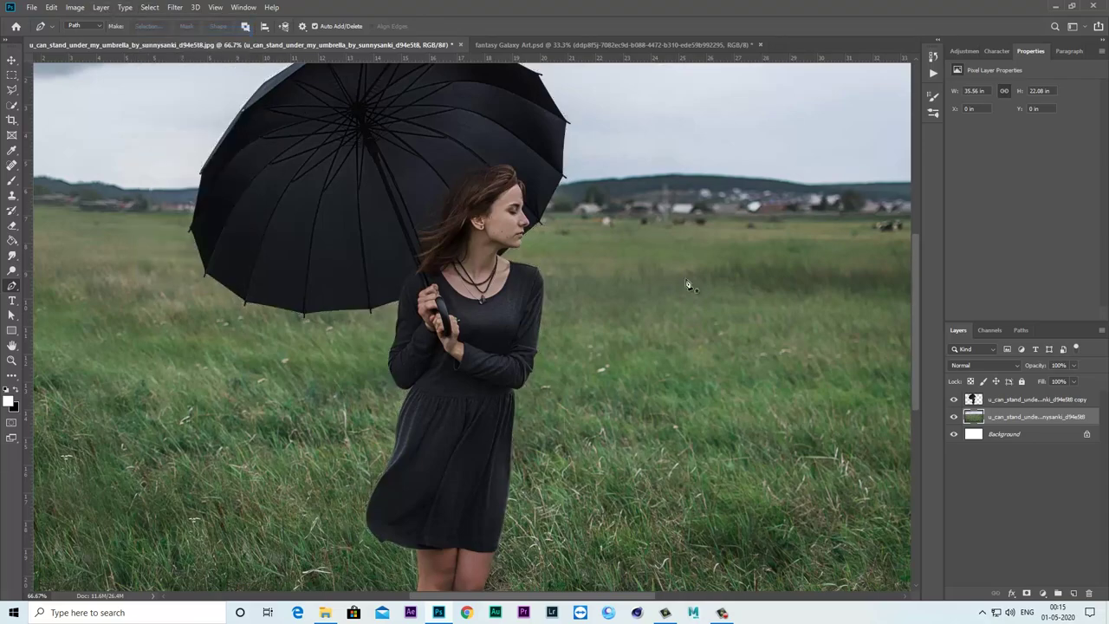
# - Hide the cut-out layer, fit the photo in view, and set the Spot Healing Brush to 150 px
pyautogui.click(954, 402)
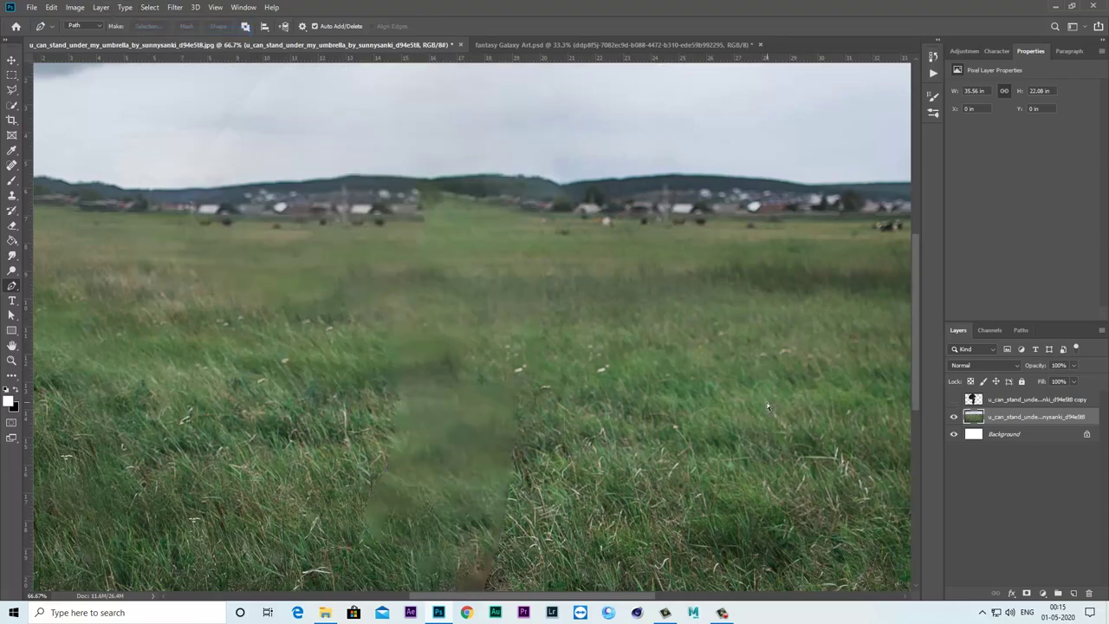
pyautogui.hotkey('ctrl', '-')
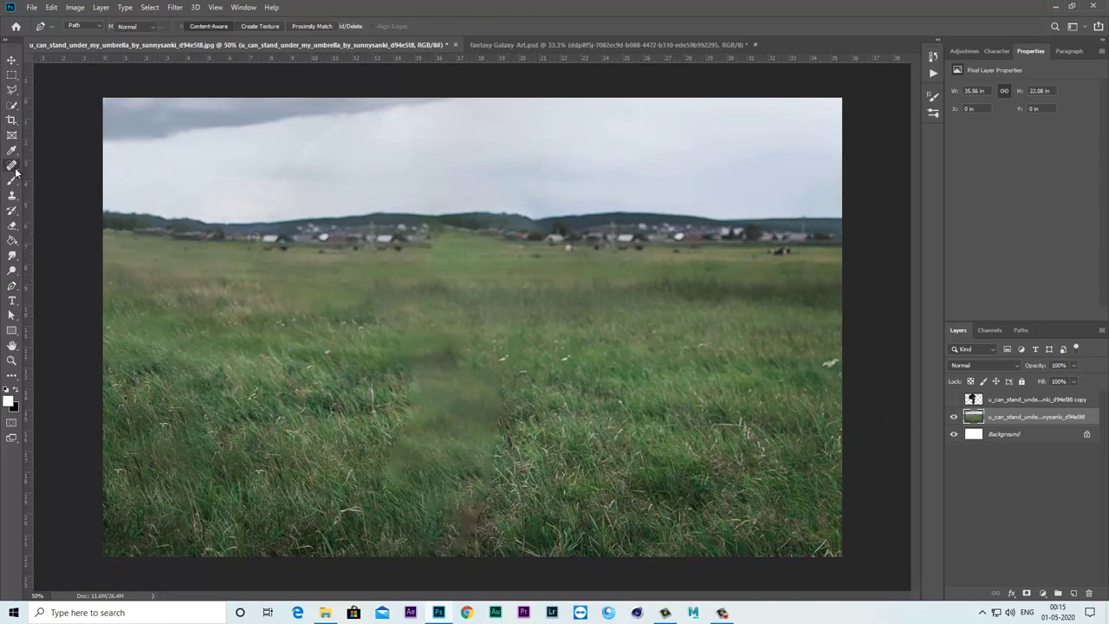
pyautogui.moveTo(11, 165); pyautogui.dragTo(65, 187)
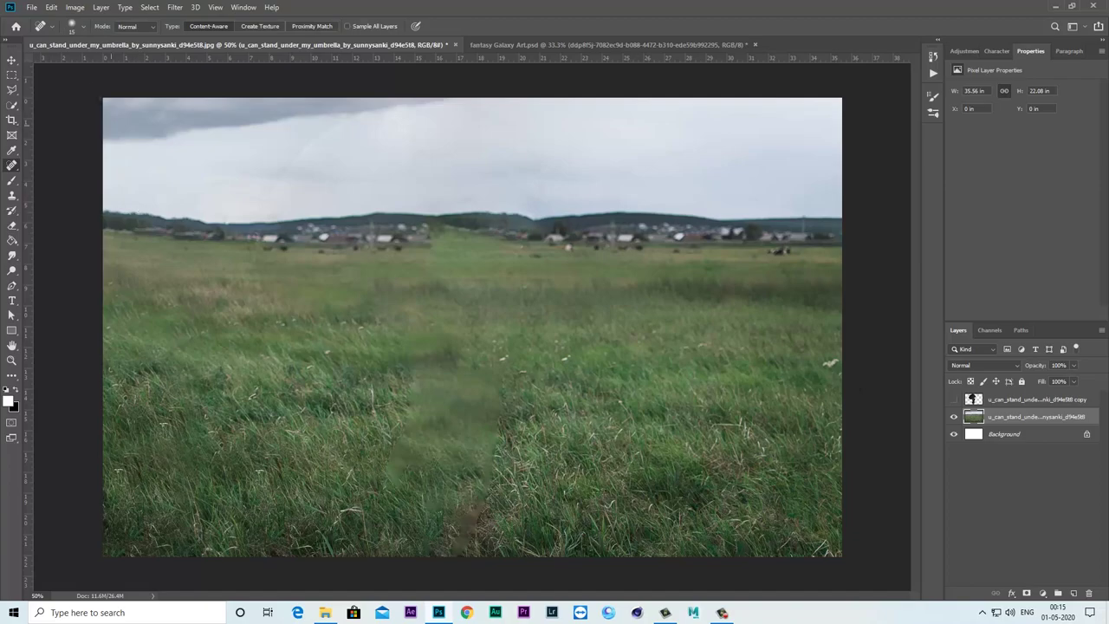
pyautogui.click(74, 27)
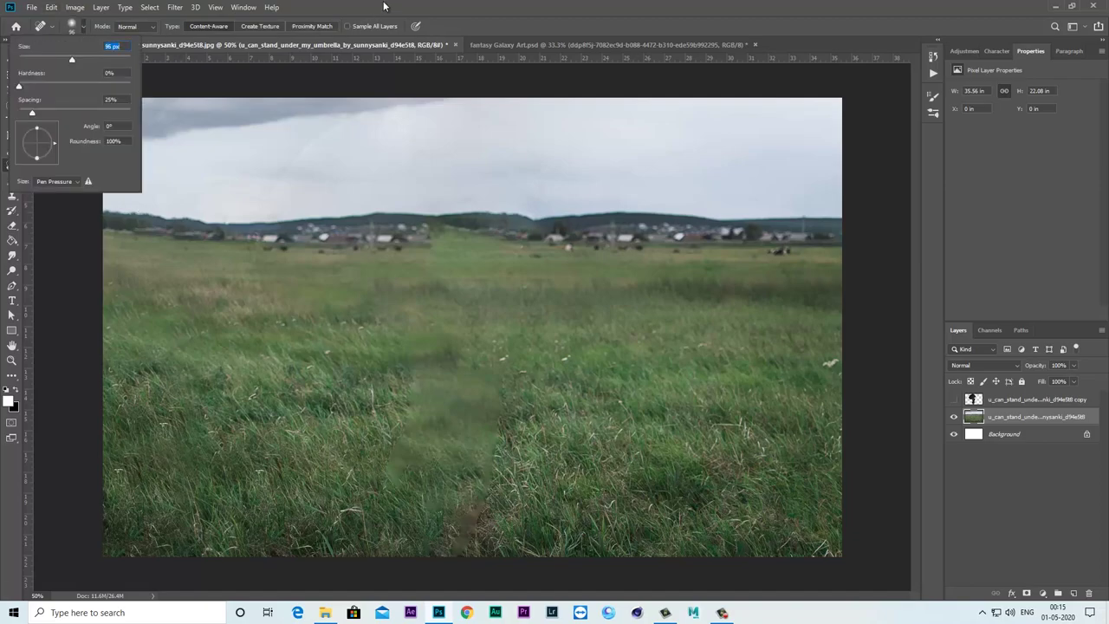
pyautogui.press('Return')
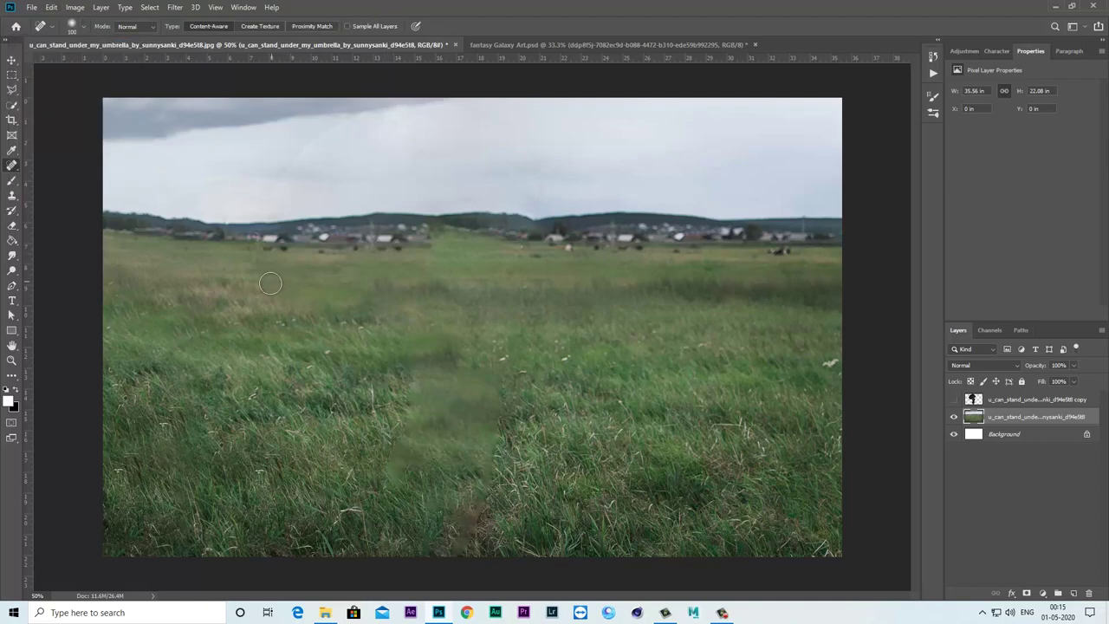
pyautogui.press(']')
pyautogui.press(']')
pyautogui.press(']')
# - Heal the left sky, a curved stretch of sky, and a band along the horizon
pyautogui.moveTo(314, 139); pyautogui.dragTo(258, 221)
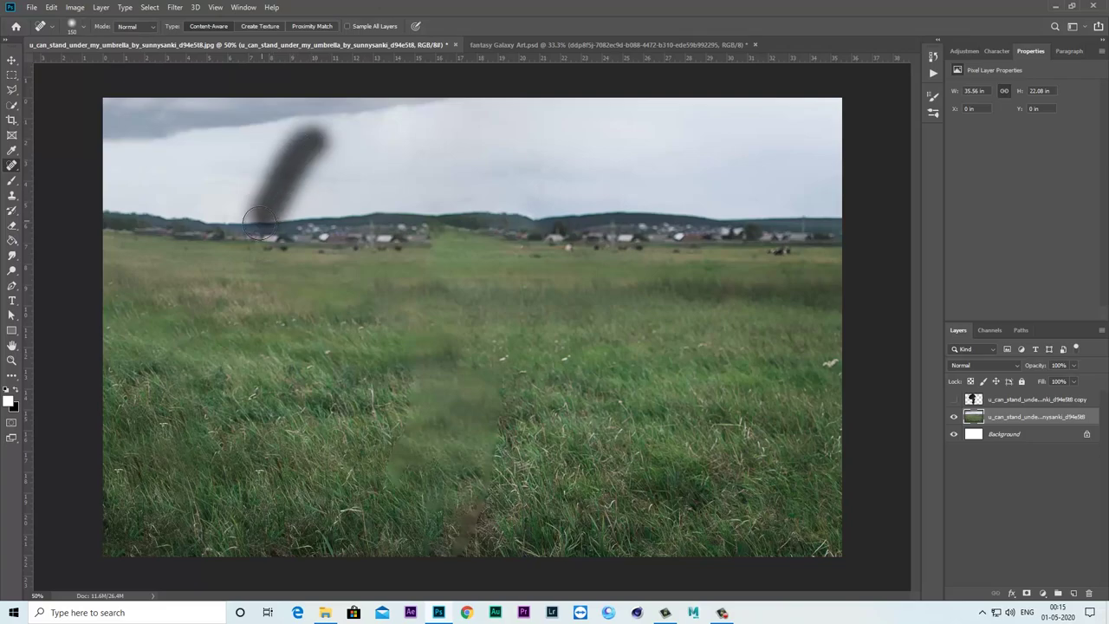
pyautogui.moveTo(313, 146)
pyautogui.mouseDown()
pyautogui.moveTo(414, 111)
pyautogui.moveTo(502, 114)
pyautogui.moveTo(534, 173)
pyautogui.moveTo(532, 208)
pyautogui.mouseUp()
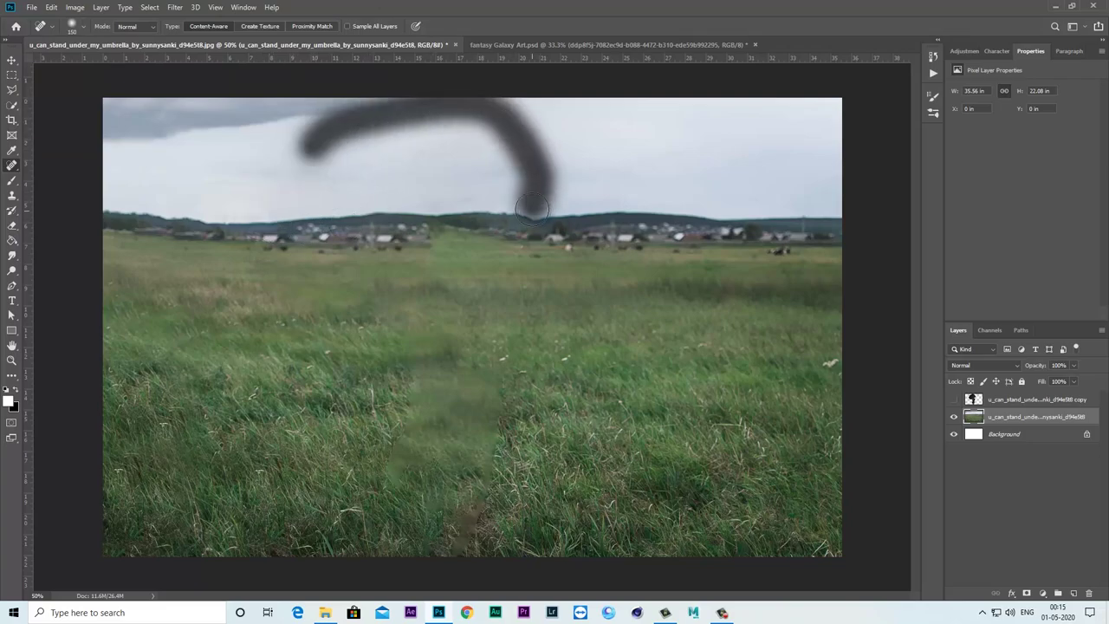
pyautogui.click(437, 230)
pyautogui.moveTo(436, 246); pyautogui.dragTo(542, 243)
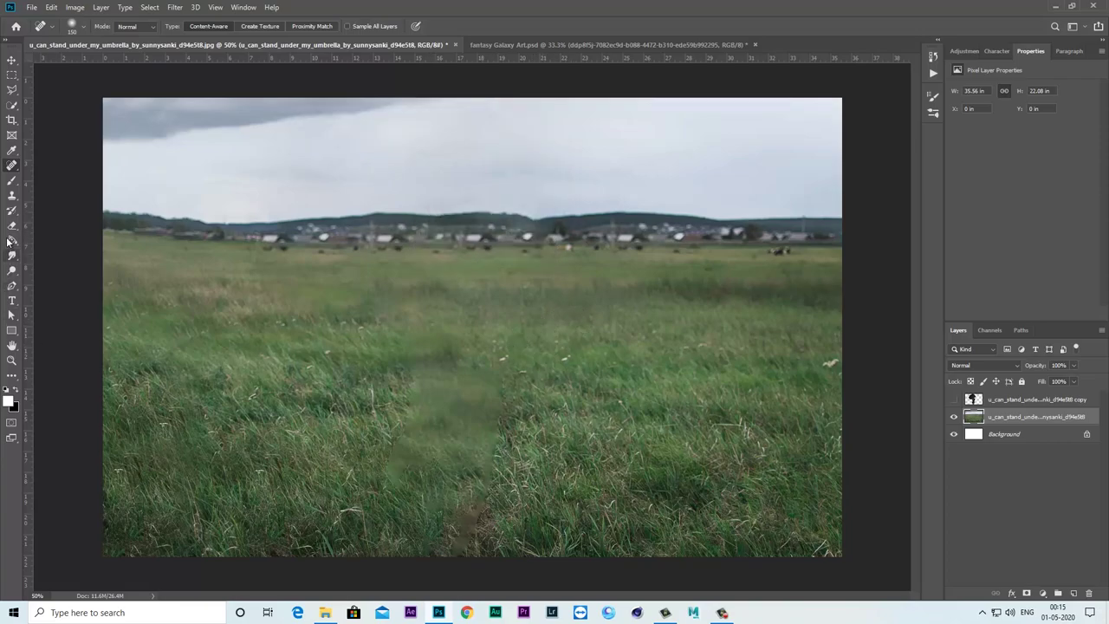
pyautogui.press('s')
pyautogui.rightClick(12, 196)
# - Clone Stamp clean grass samples over the upper and lower parts of the smudged path
pyautogui.click(60, 194)
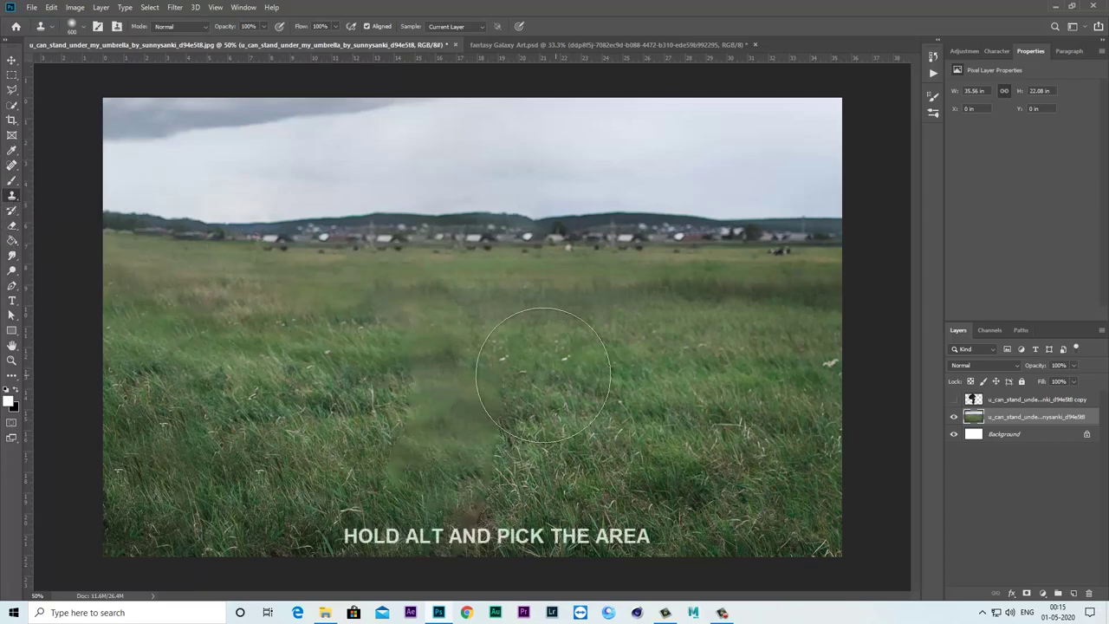
pyautogui.keyDown('alt'); pyautogui.click(425, 444); pyautogui.keyUp('alt')
pyautogui.moveTo(399, 420); pyautogui.dragTo(416, 408)
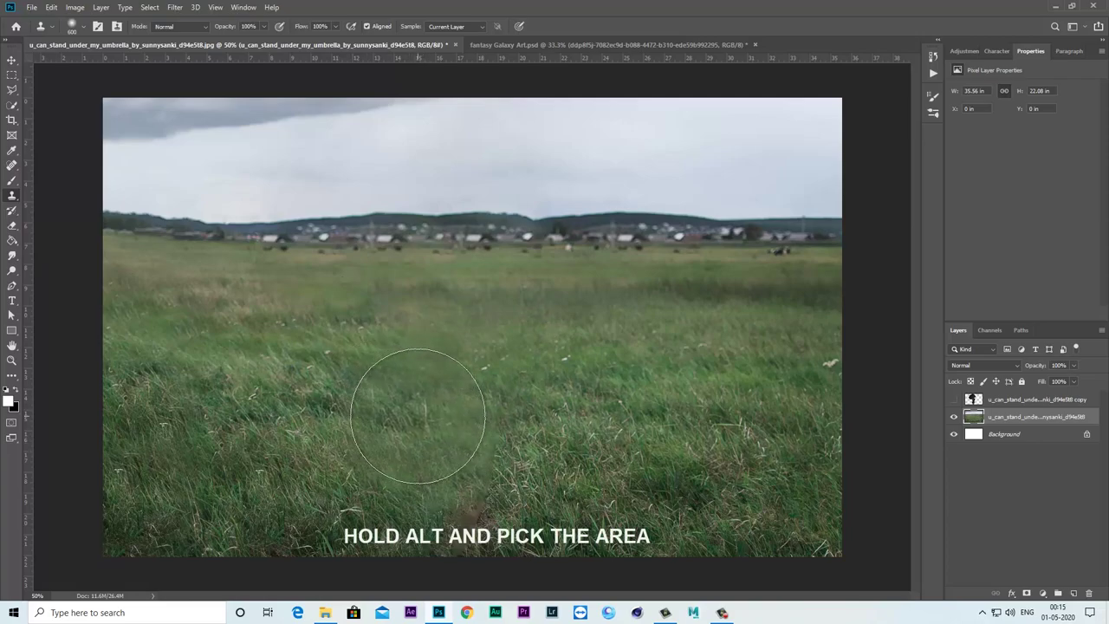
pyautogui.keyDown('alt'); pyautogui.click(527, 468); pyautogui.keyUp('alt')
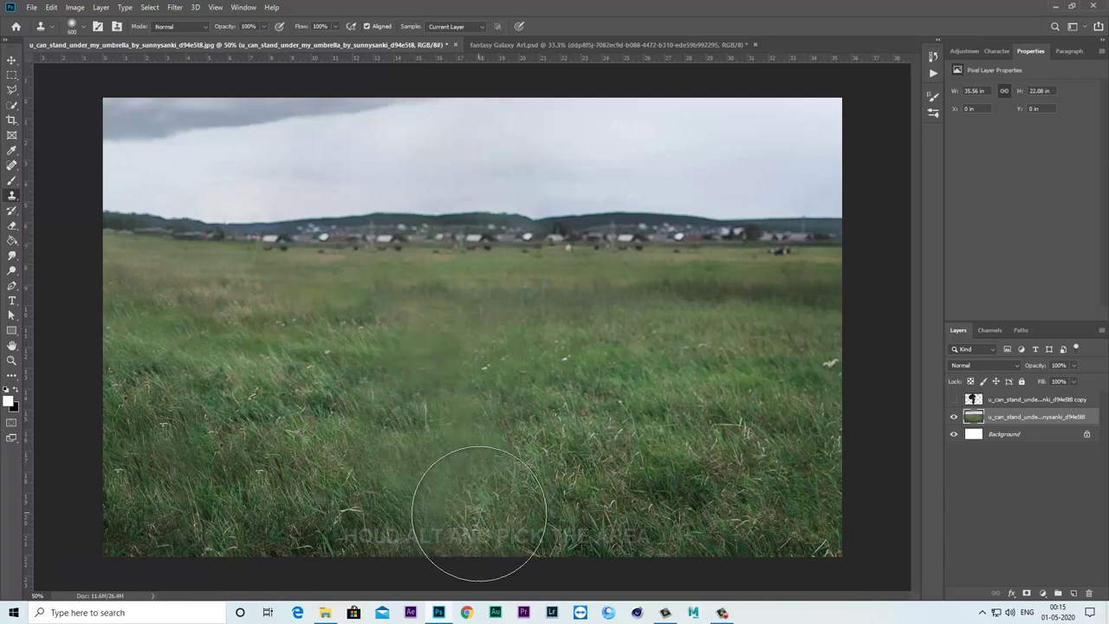
pyautogui.moveTo(501, 450); pyautogui.dragTo(488, 463)
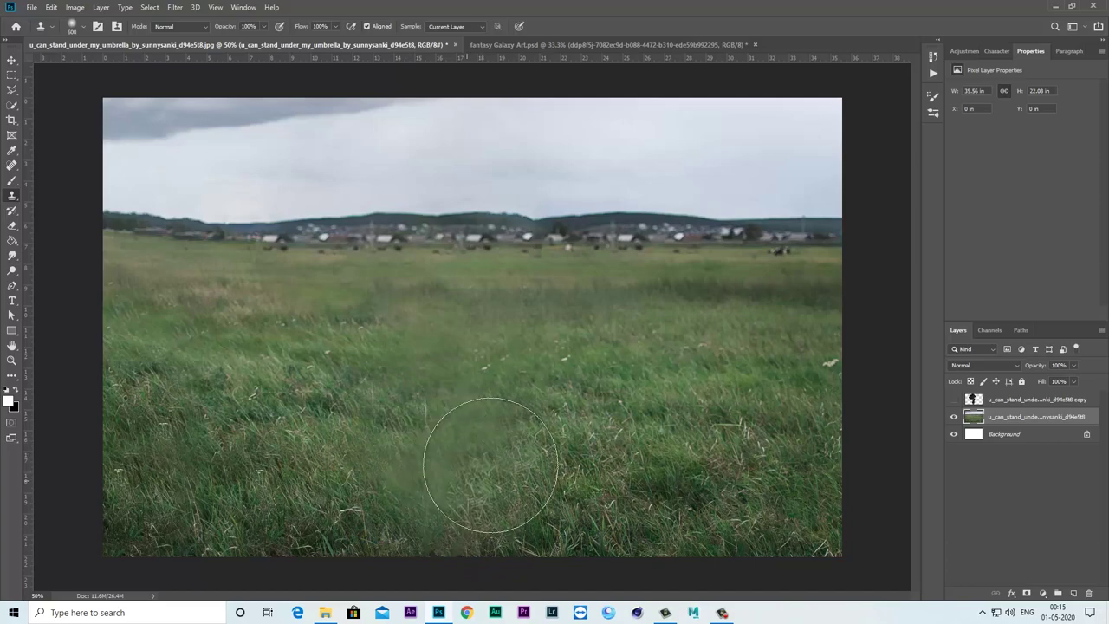
# - Hide the girl with umbrella layer and add a layer mask to the field layer
pyautogui.click(954, 399)
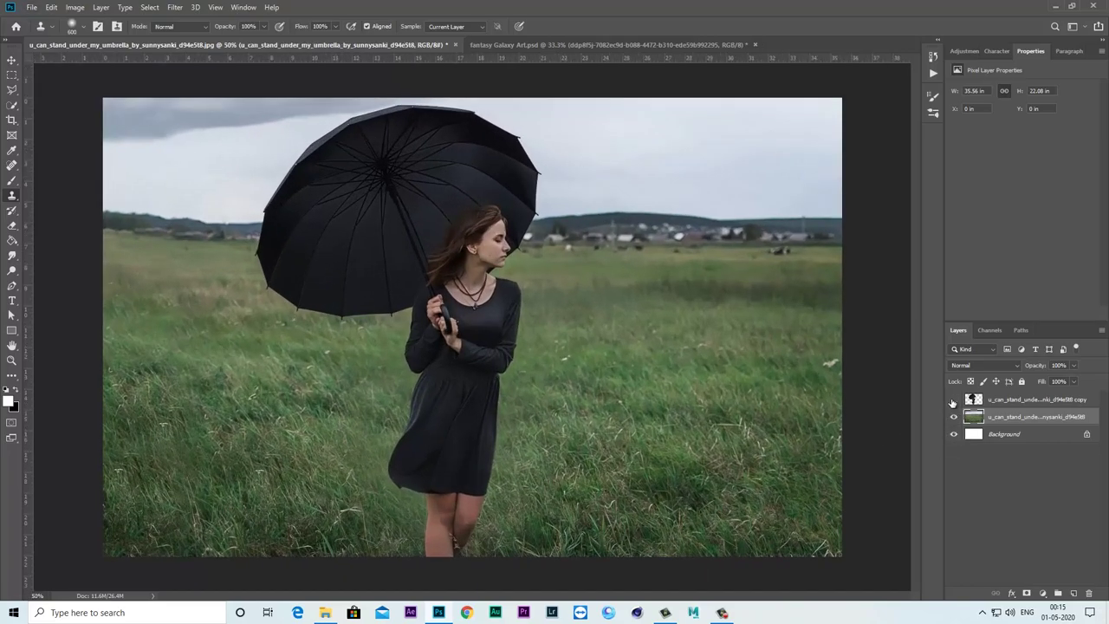
pyautogui.click(954, 399)
pyautogui.click(954, 400)
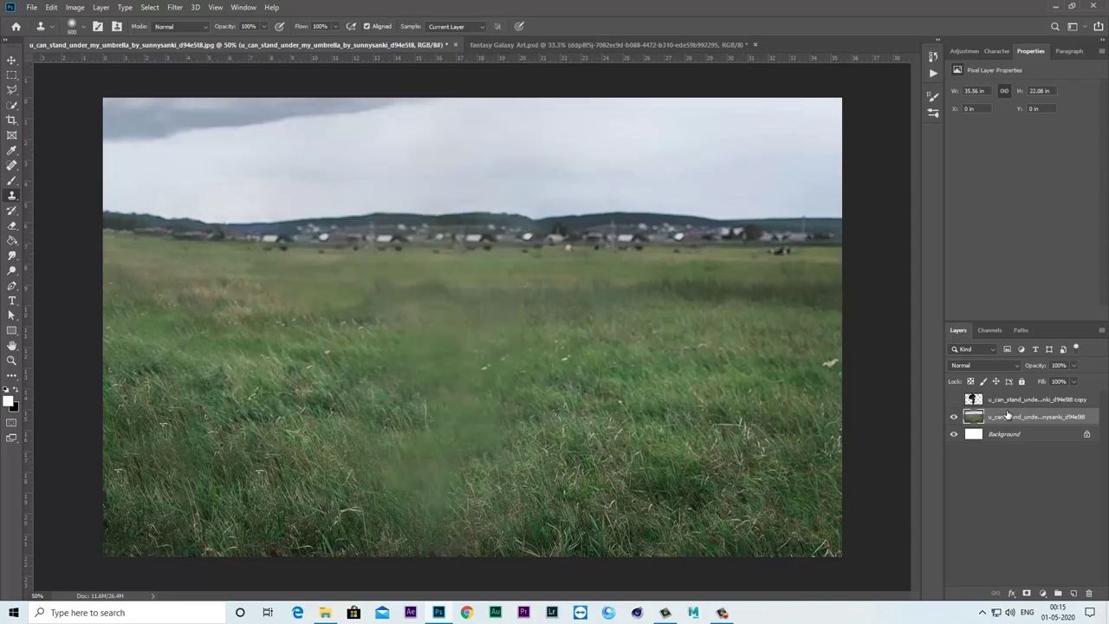
pyautogui.click(1028, 592)
# - With the Gradient Tool and black foreground, drag a first gradient fading the sky on the mask
pyautogui.click(12, 240)
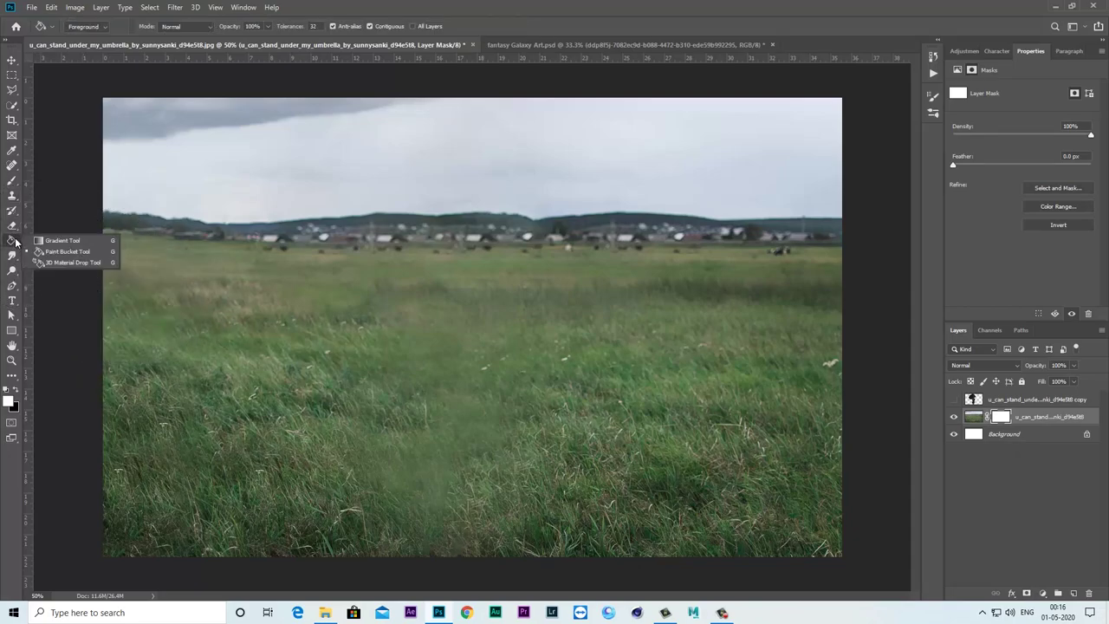
pyautogui.click(67, 241)
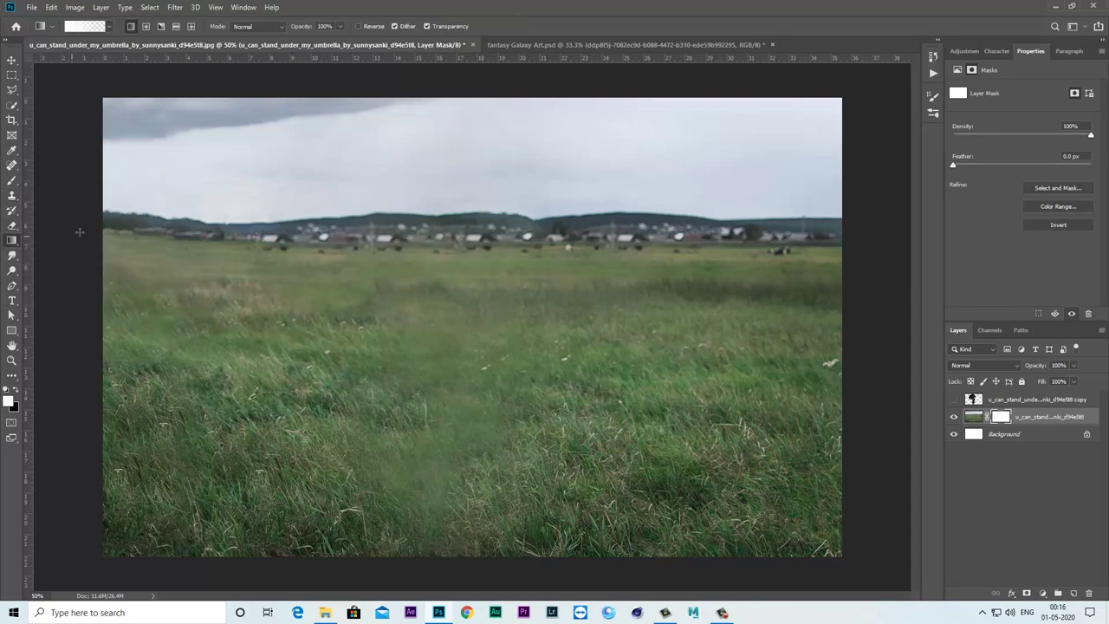
pyautogui.click(17, 389)
pyautogui.moveTo(467, 216); pyautogui.dragTo(464, 288)
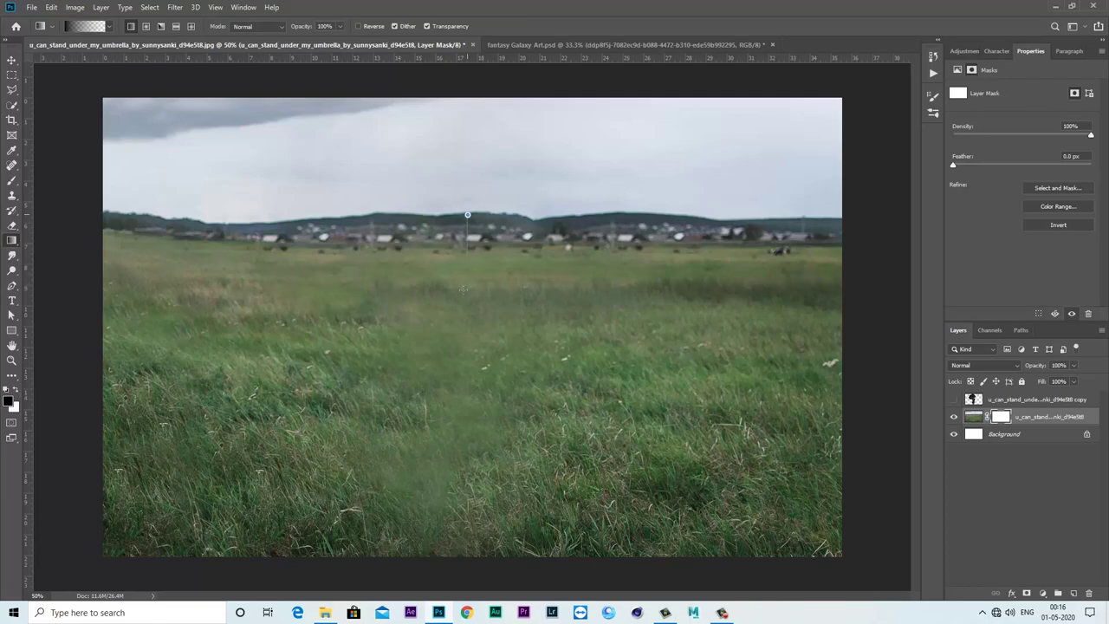
pyautogui.moveTo(462, 345); pyautogui.dragTo(459, 348)
# - Redrag vertical mask gradients to push the white fog band down over the grass
pyautogui.moveTo(458, 275); pyautogui.dragTo(458, 349)
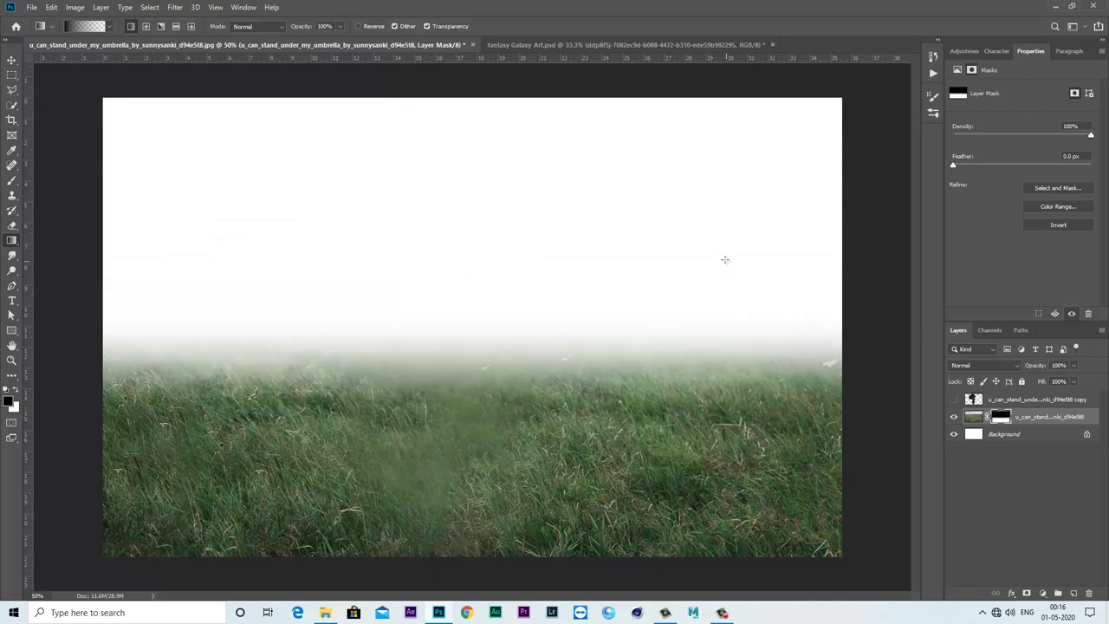
pyautogui.moveTo(475, 268); pyautogui.dragTo(476, 321)
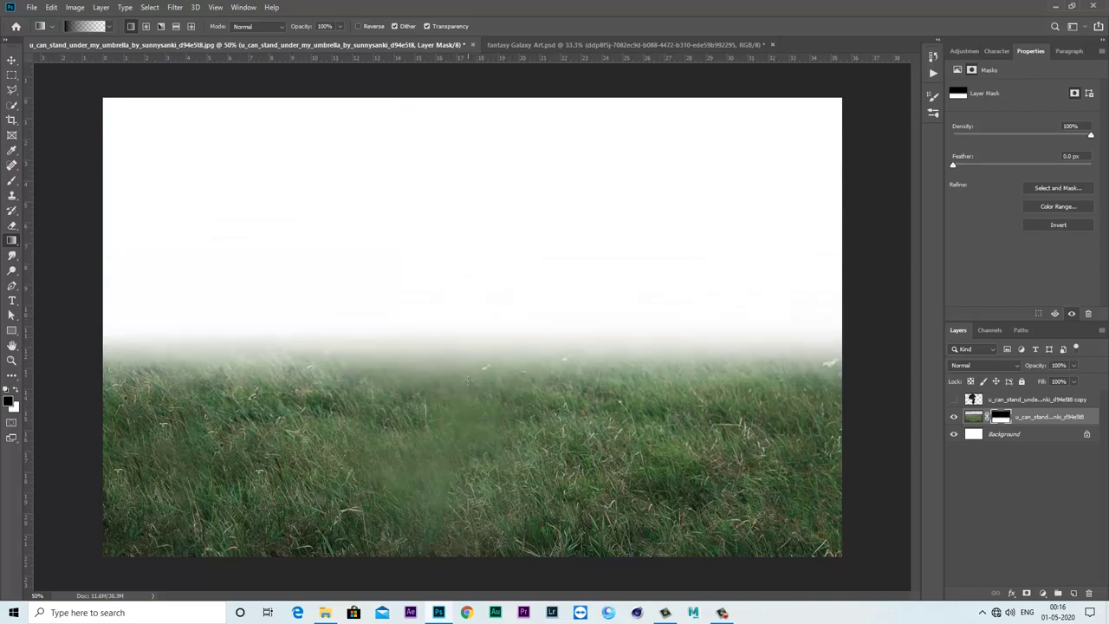
pyautogui.moveTo(456, 255); pyautogui.dragTo(457, 372)
pyautogui.moveTo(473, 211)
pyautogui.mouseDown()
pyautogui.moveTo(474, 373)
pyautogui.moveTo(449, 394)
pyautogui.mouseUp()
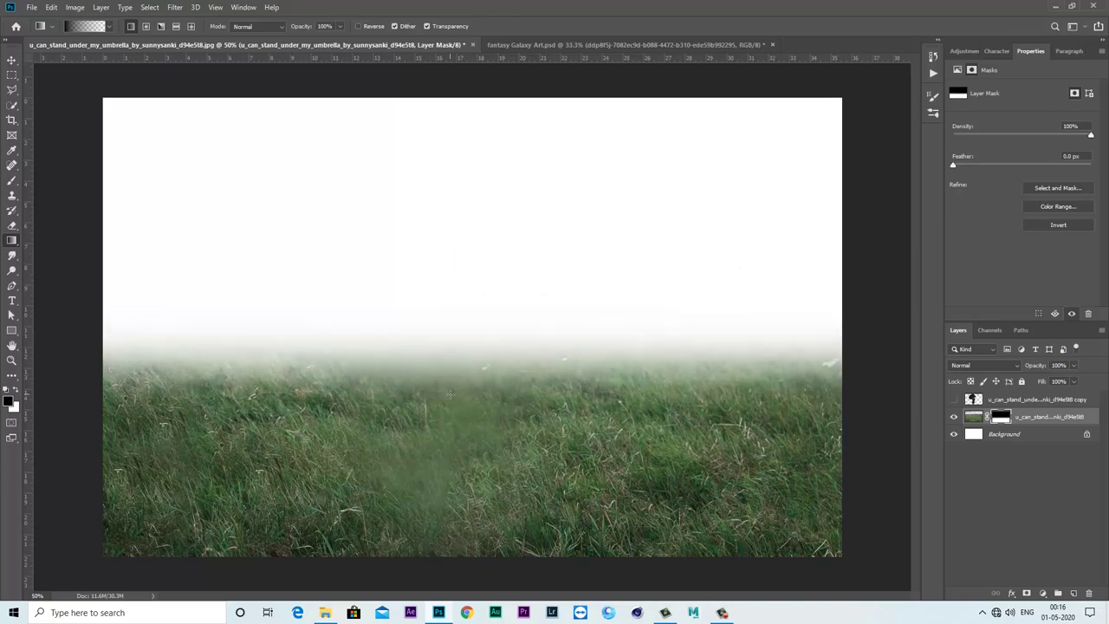
# - Toggle the field and girl layers to check the fog band against the girl
pyautogui.click(953, 418)
pyautogui.click(954, 399)
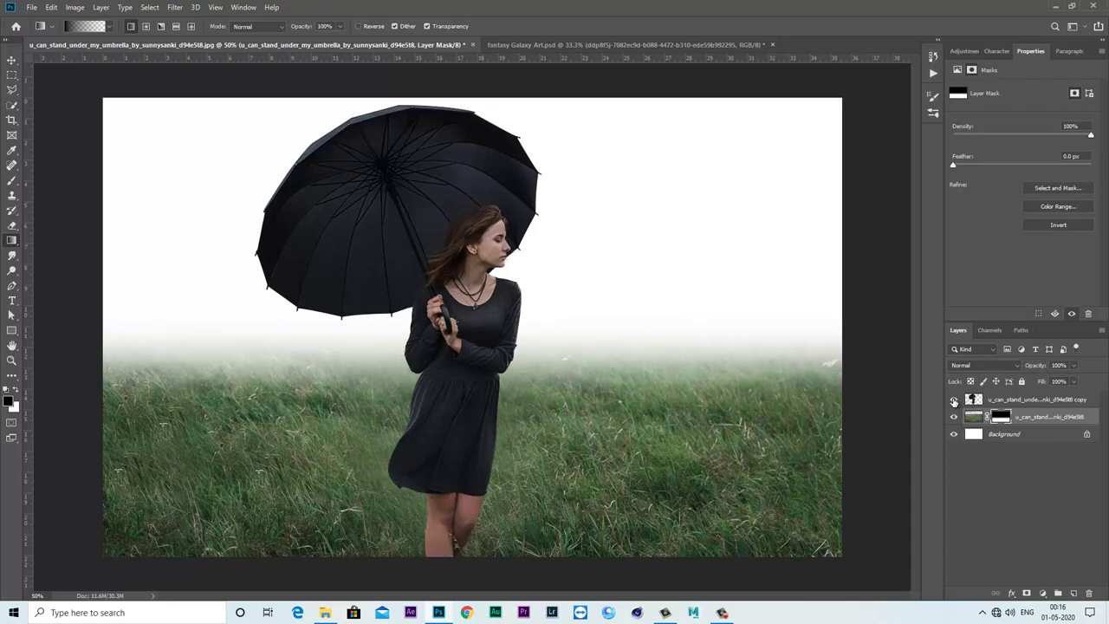
pyautogui.hotkey('ctrl', '-')
pyautogui.hotkey('ctrl', '+')
pyautogui.click(953, 400)
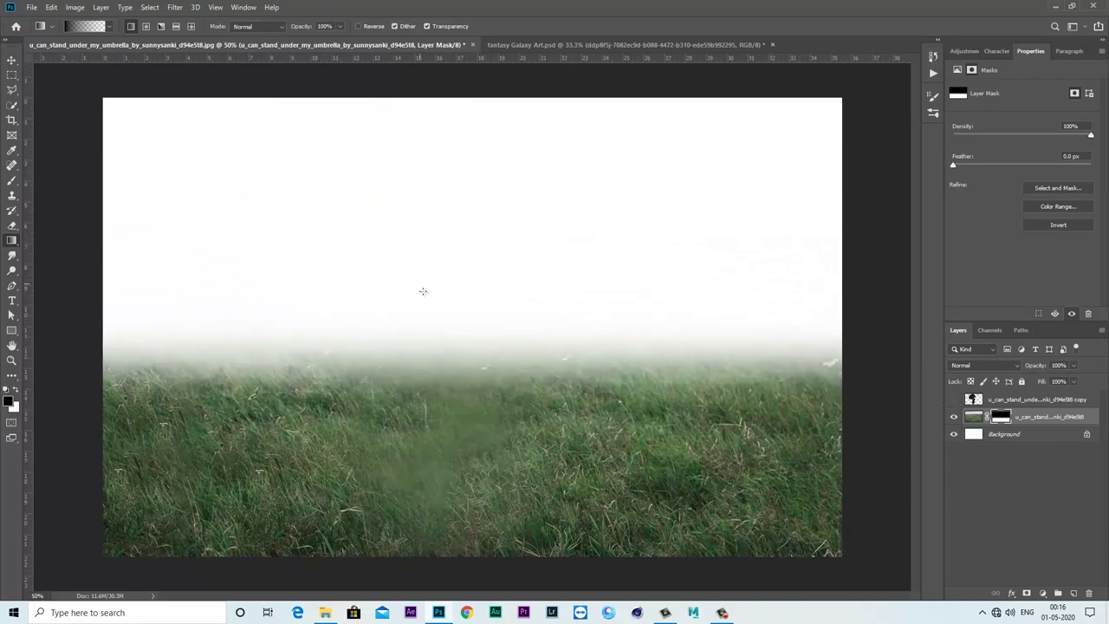
# - Redraw the vertical fog gradient on the mask, then show and select the girl layer
pyautogui.moveTo(421, 286); pyautogui.dragTo(421, 386)
pyautogui.moveTo(452, 233); pyautogui.dragTo(448, 264)
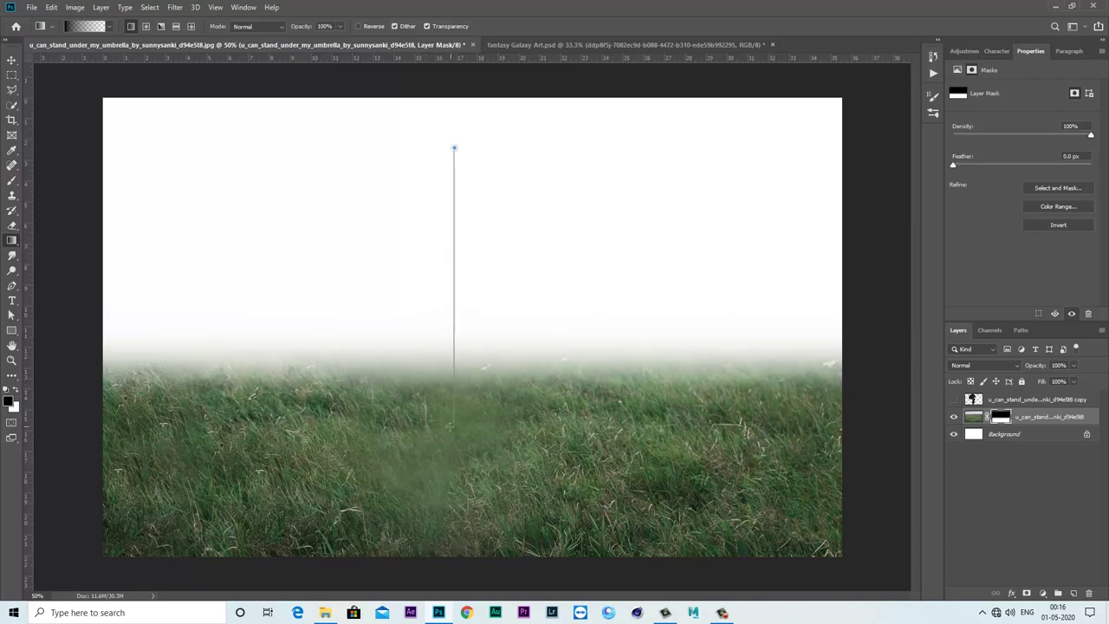
pyautogui.moveTo(453, 148); pyautogui.dragTo(453, 371)
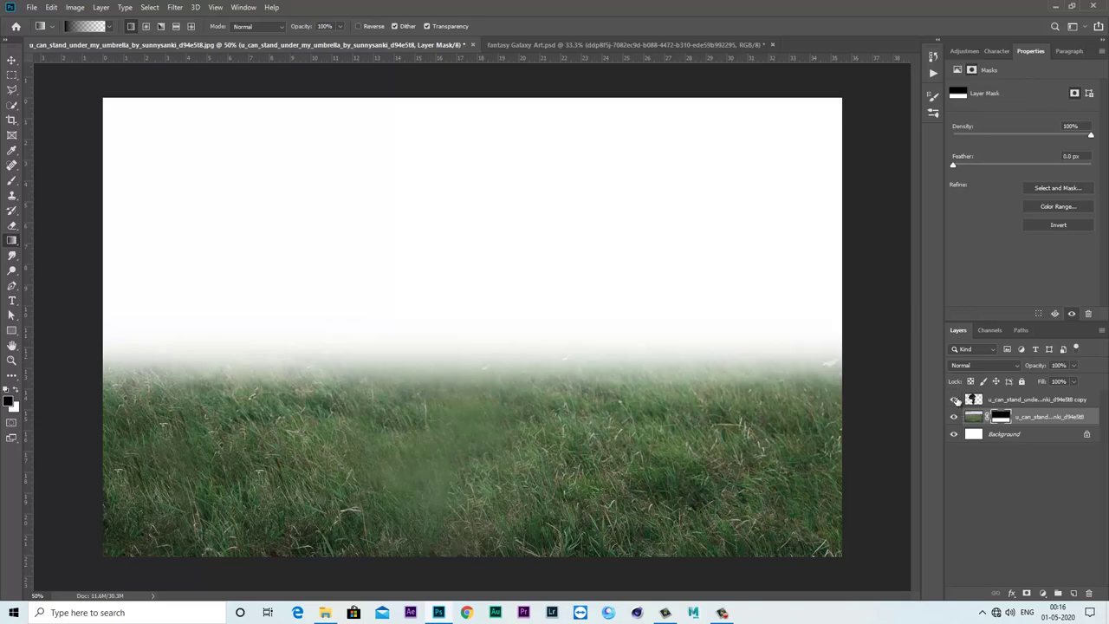
pyautogui.click(954, 399)
pyautogui.click(954, 400)
pyautogui.click(1013, 400)
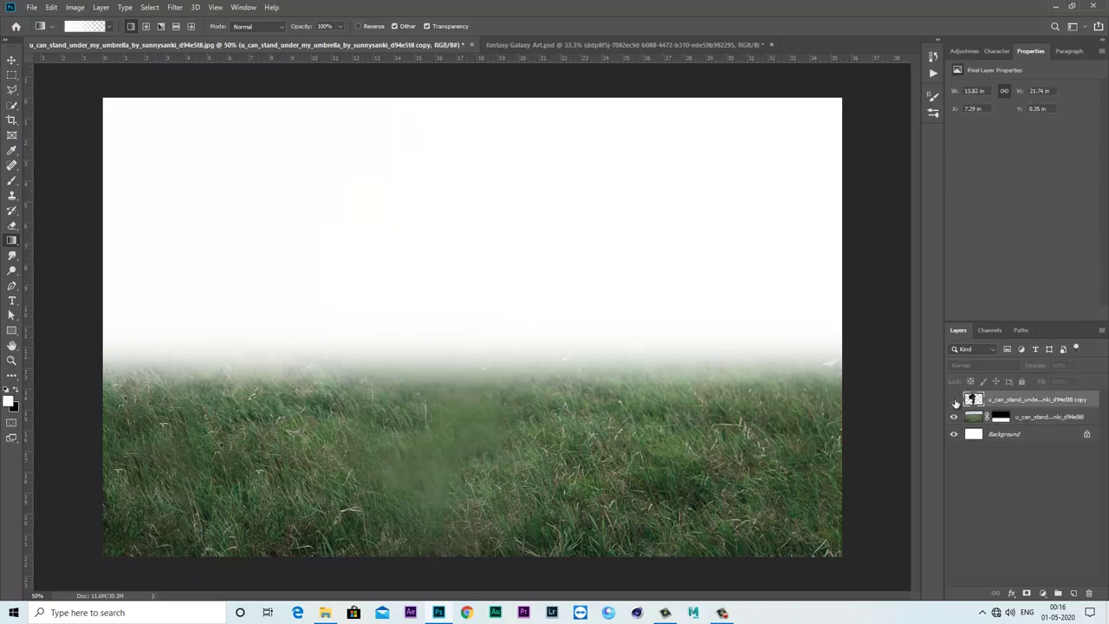
# - Add a Selective Color adjustment below the girl layer, clipped to the field layer
pyautogui.press('v')
pyautogui.click(1042, 594)
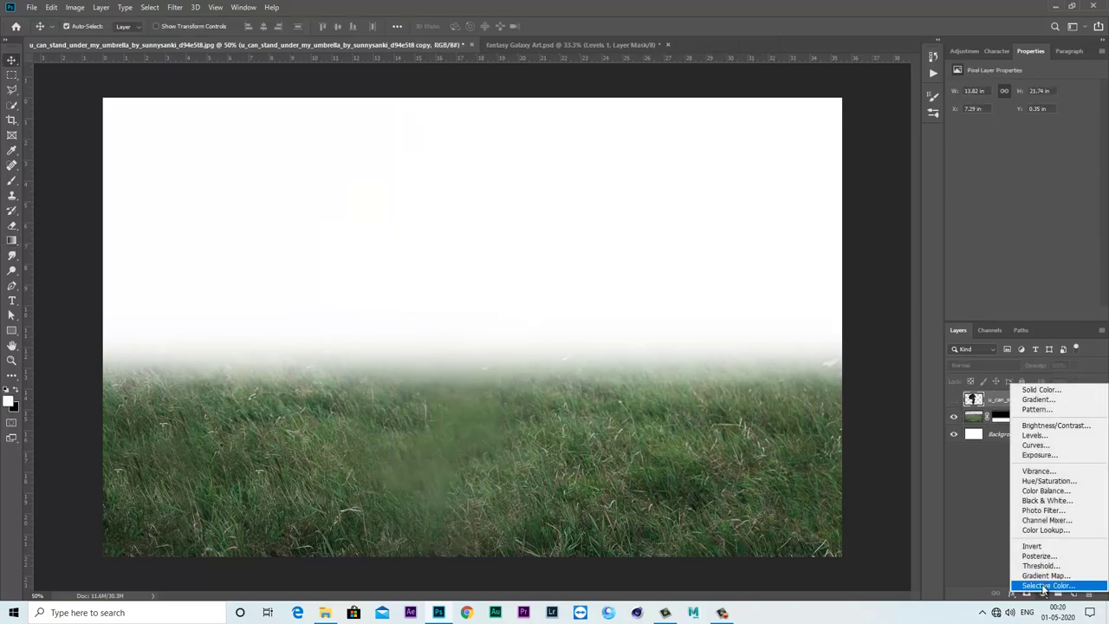
pyautogui.click(1044, 587)
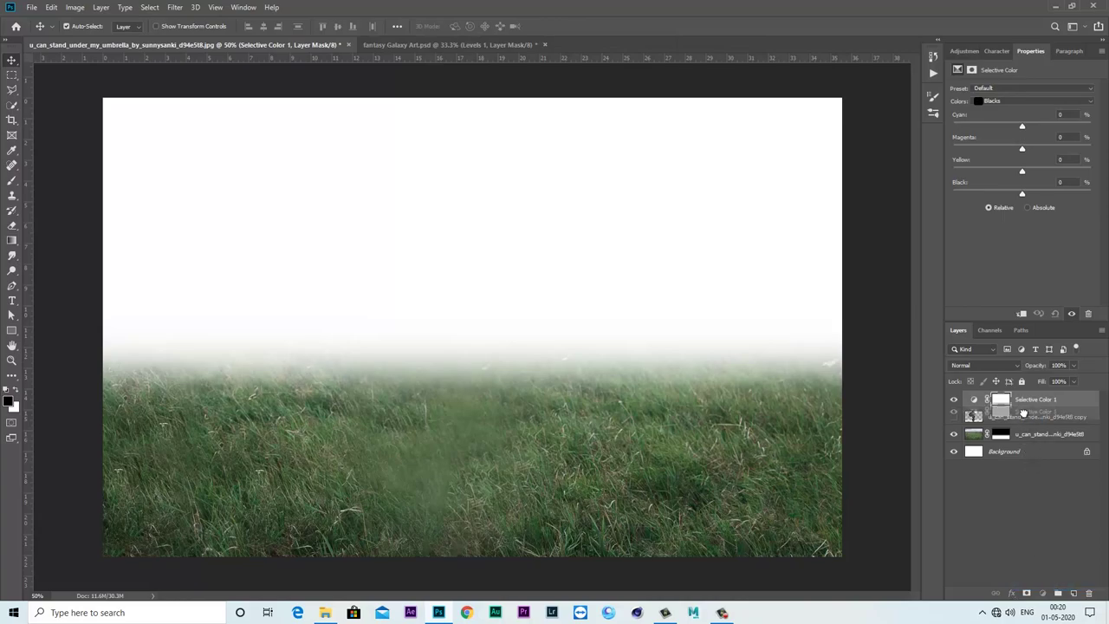
pyautogui.moveTo(1025, 401); pyautogui.dragTo(1025, 422)
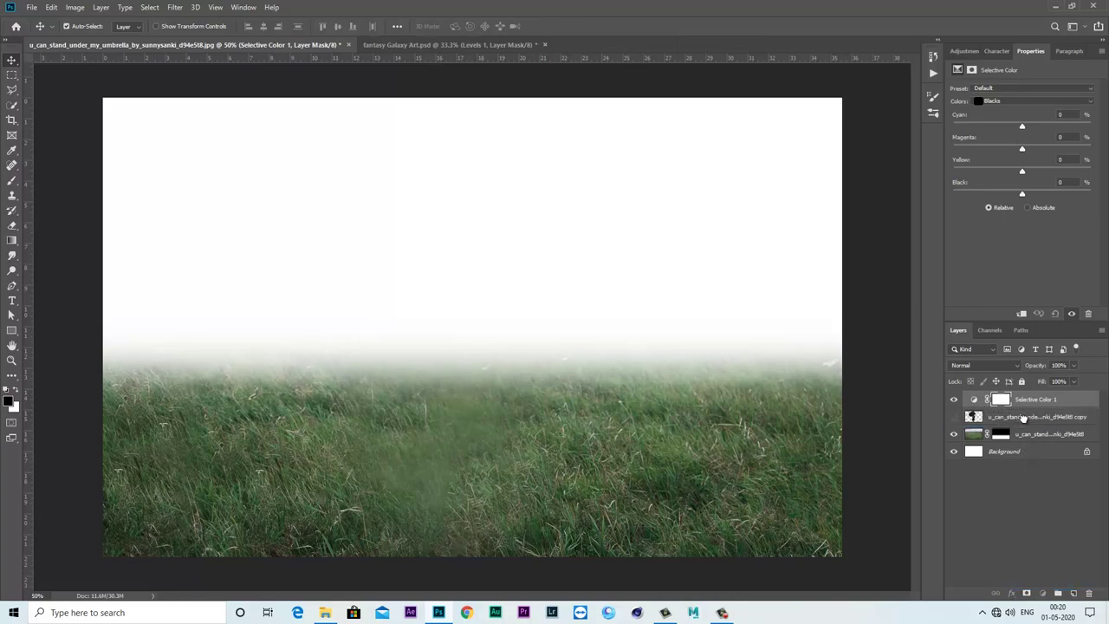
pyautogui.click(1022, 314)
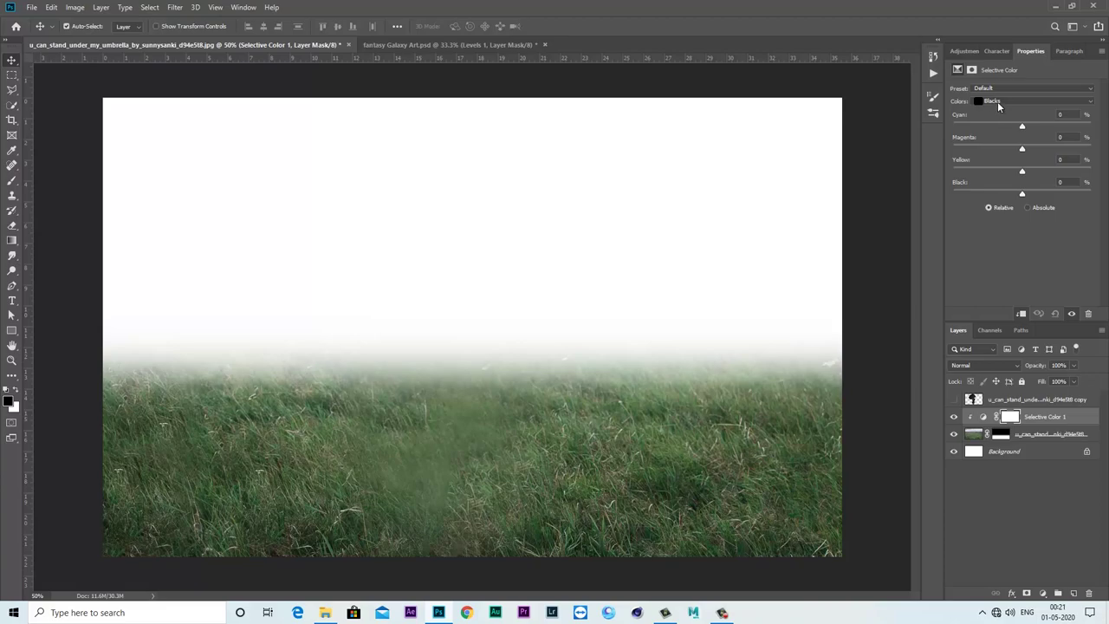
# - Add a little cyan to Yellows and push Greens toward magenta, editing Greens' yellow amount
pyautogui.click(997, 101)
pyautogui.click(998, 118)
pyautogui.moveTo(1021, 125); pyautogui.dragTo(1092, 134)
pyautogui.click(999, 102)
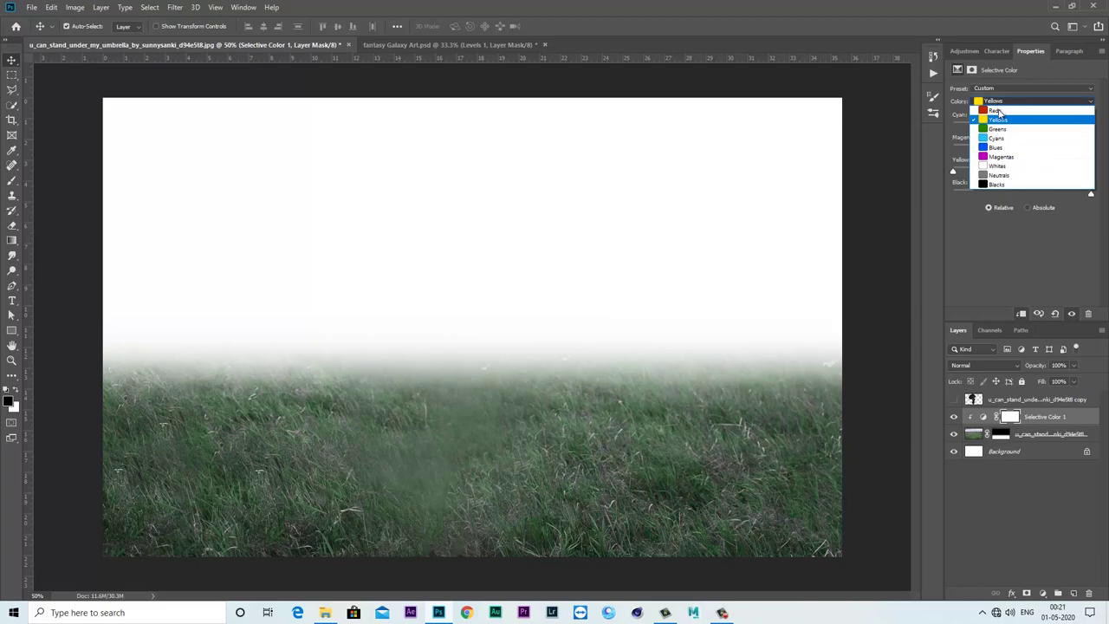
pyautogui.click(997, 126)
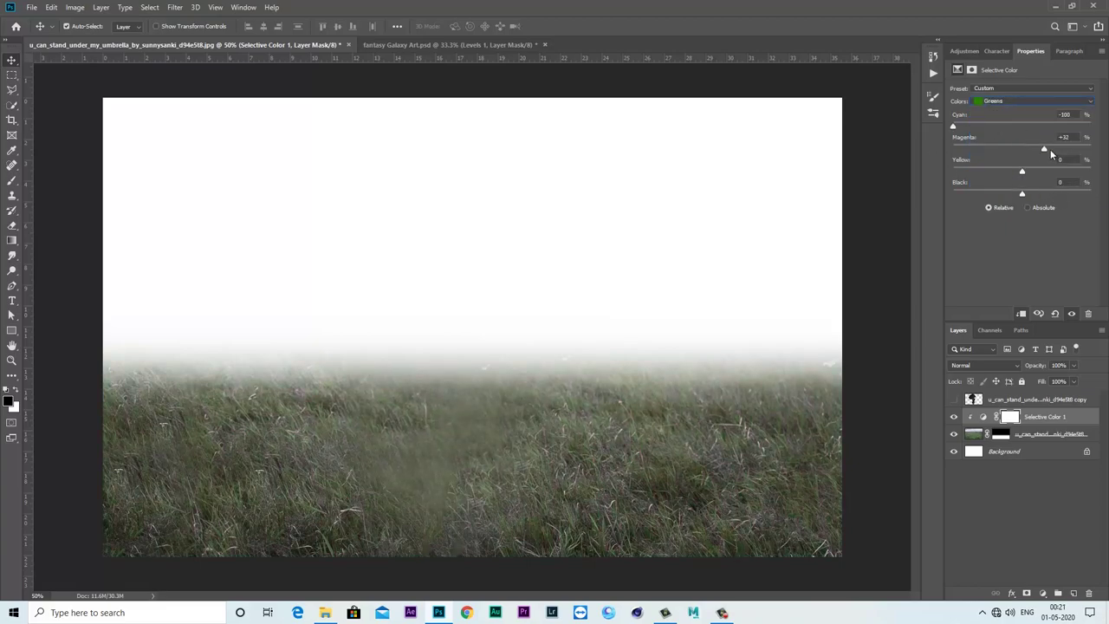
pyautogui.moveTo(1050, 151)
pyautogui.mouseDown()
pyautogui.moveTo(1063, 152)
pyautogui.moveTo(1027, 174)
pyautogui.mouseUp()
pyautogui.click(1057, 161)
# - Raise Neutrals Magenta to +30 so the grass turns purple
pyautogui.click(1008, 102)
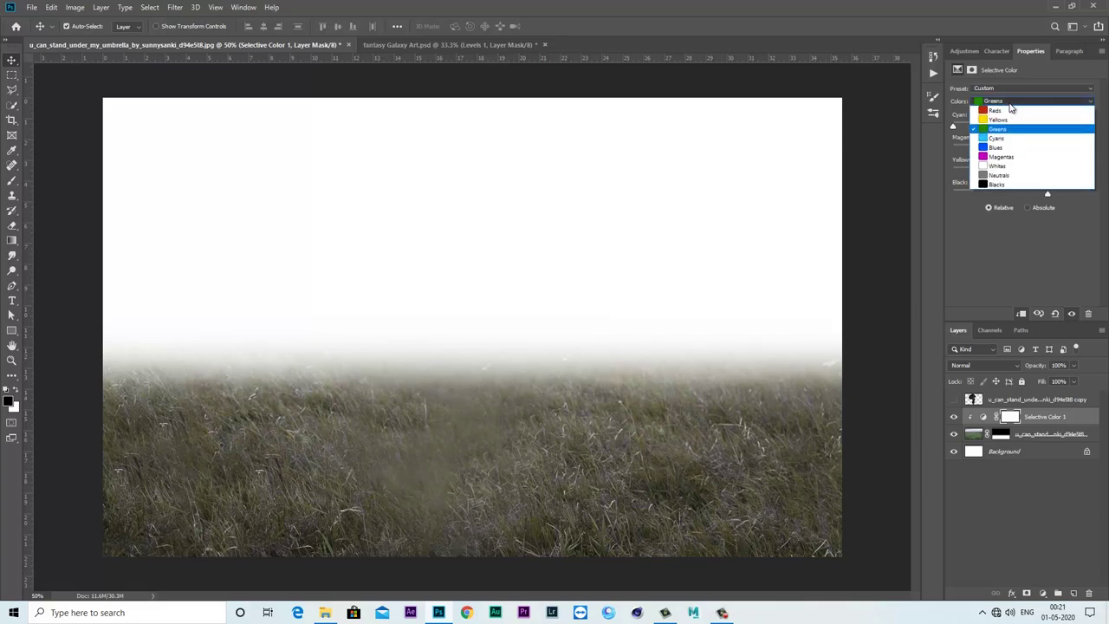
pyautogui.click(1005, 157)
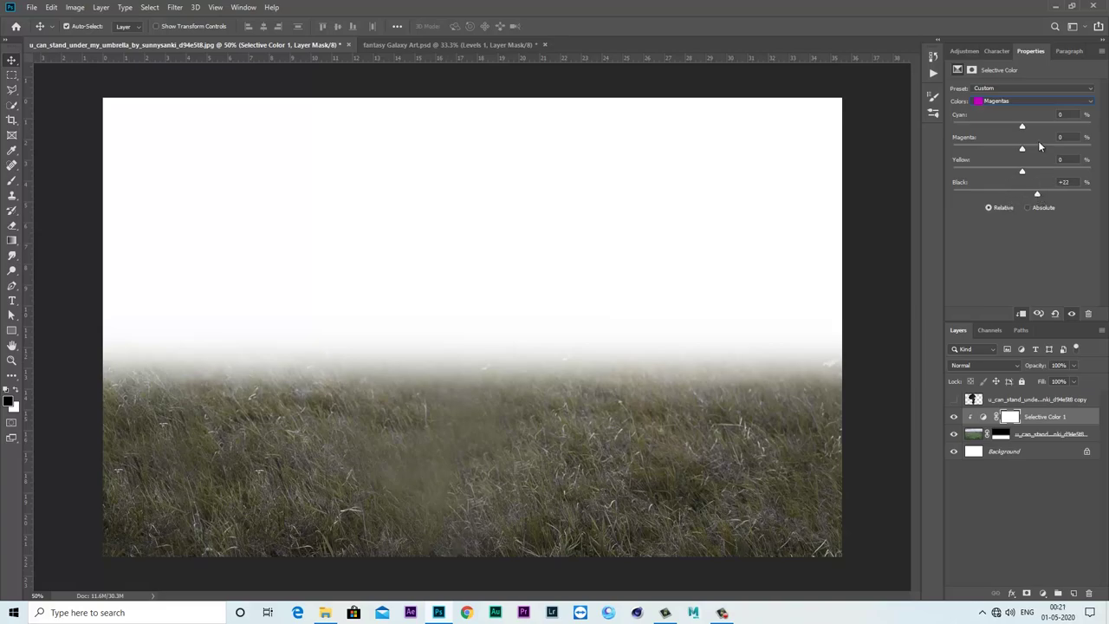
pyautogui.click(1033, 104)
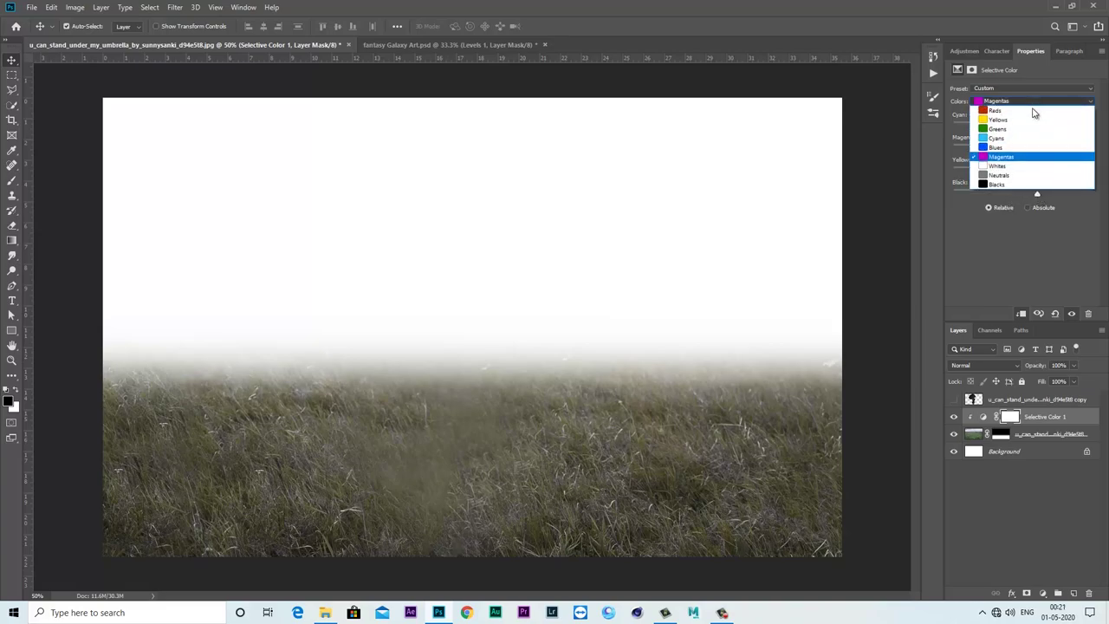
pyautogui.click(1021, 177)
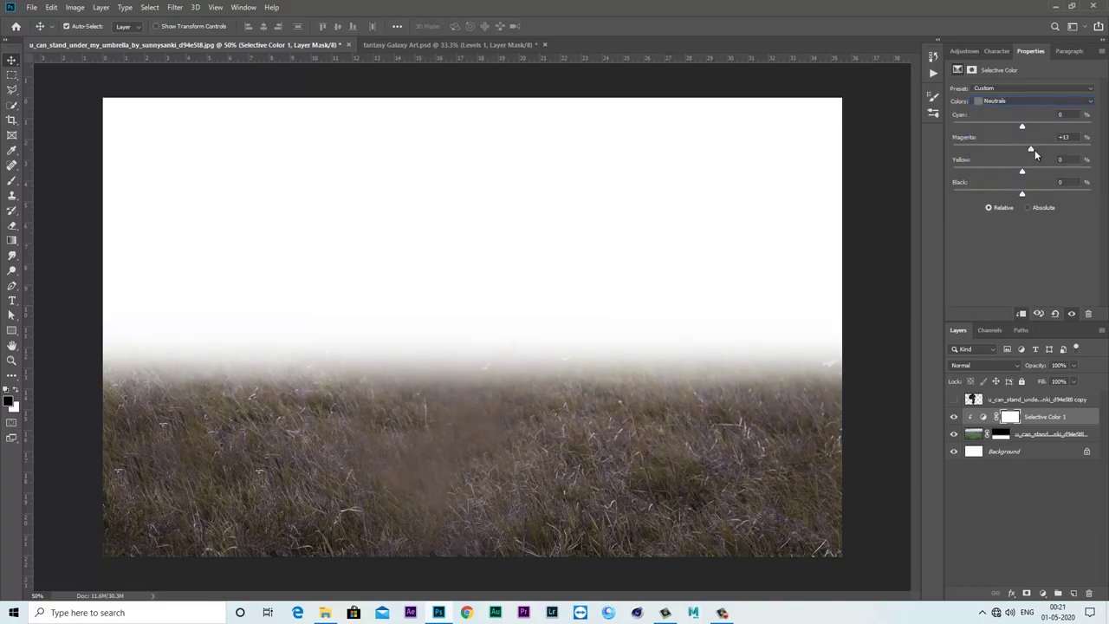
pyautogui.moveTo(1035, 152); pyautogui.dragTo(1036, 151)
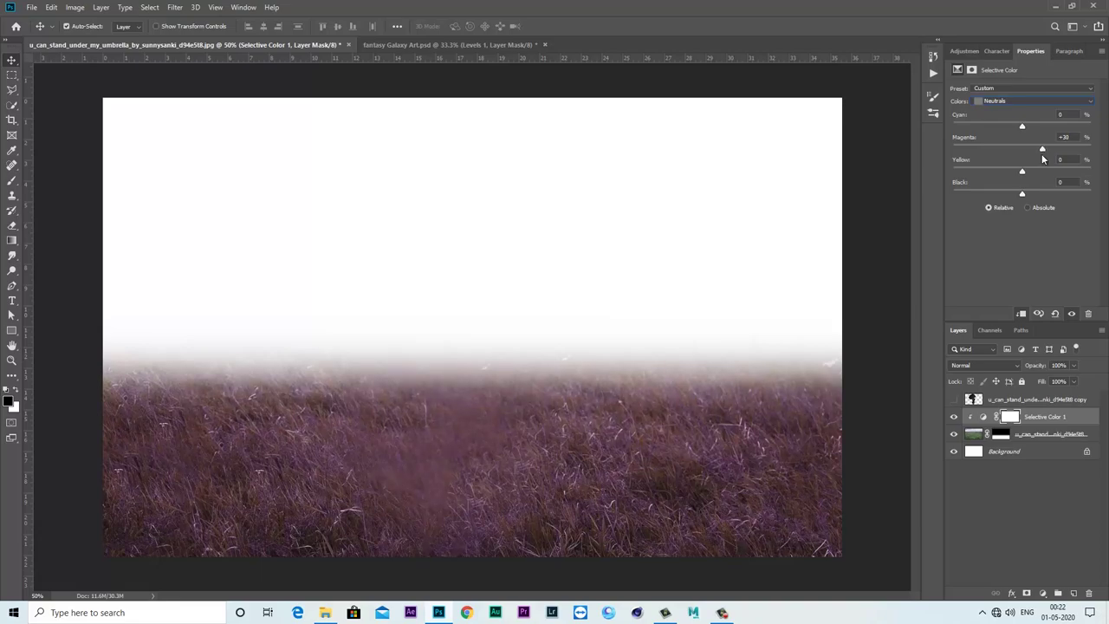
# - Toggle the Selective Color layer to compare the grade, then select it
pyautogui.click(1022, 494)
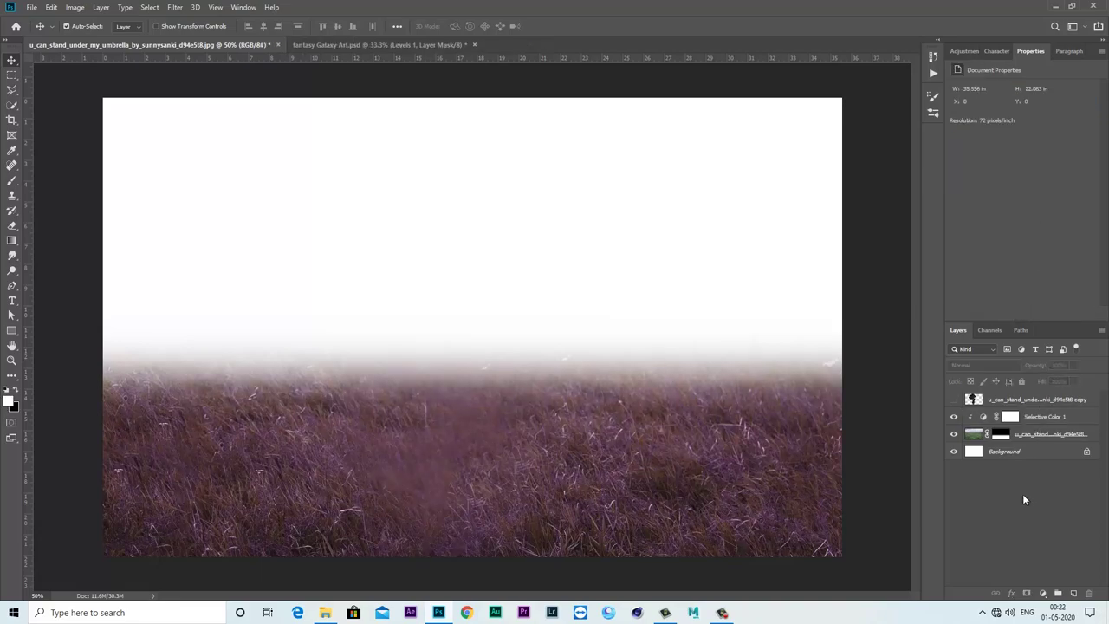
pyautogui.click(954, 416)
pyautogui.click(1044, 419)
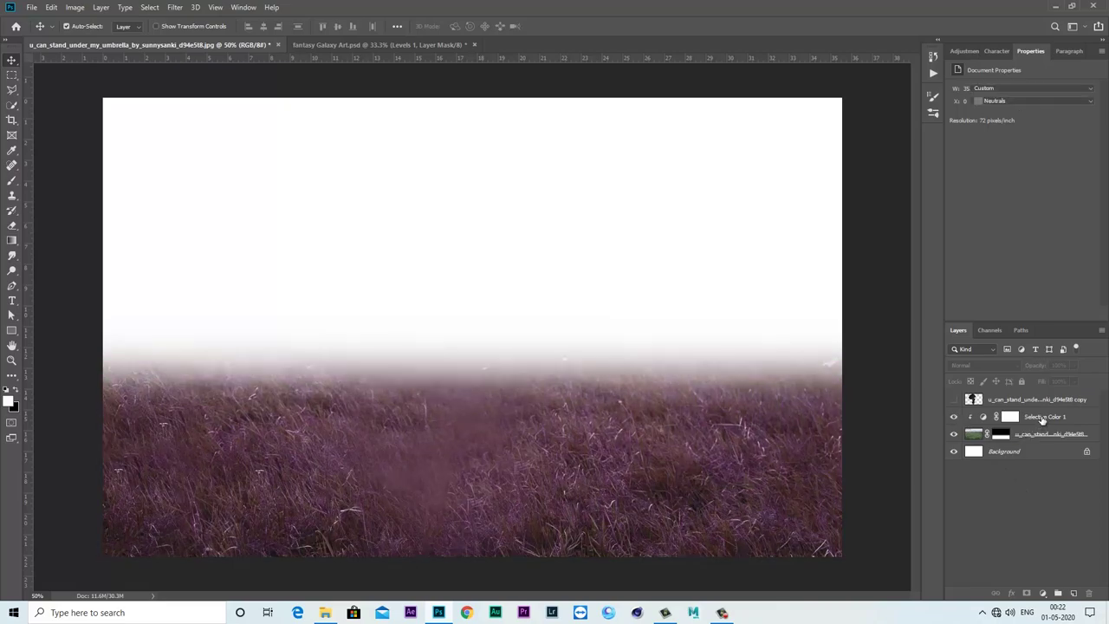
pyautogui.click(31, 7)
# - Place the galaxy portal image embedded, enlarge it, and move its layer below the grass
pyautogui.click(106, 227)
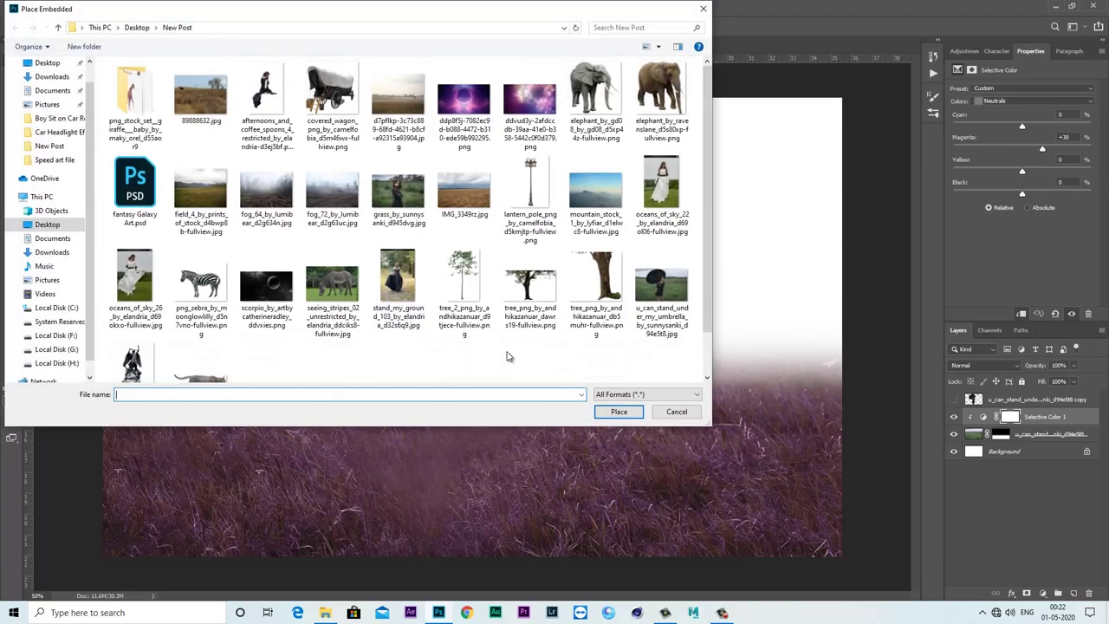
pyautogui.click(465, 101)
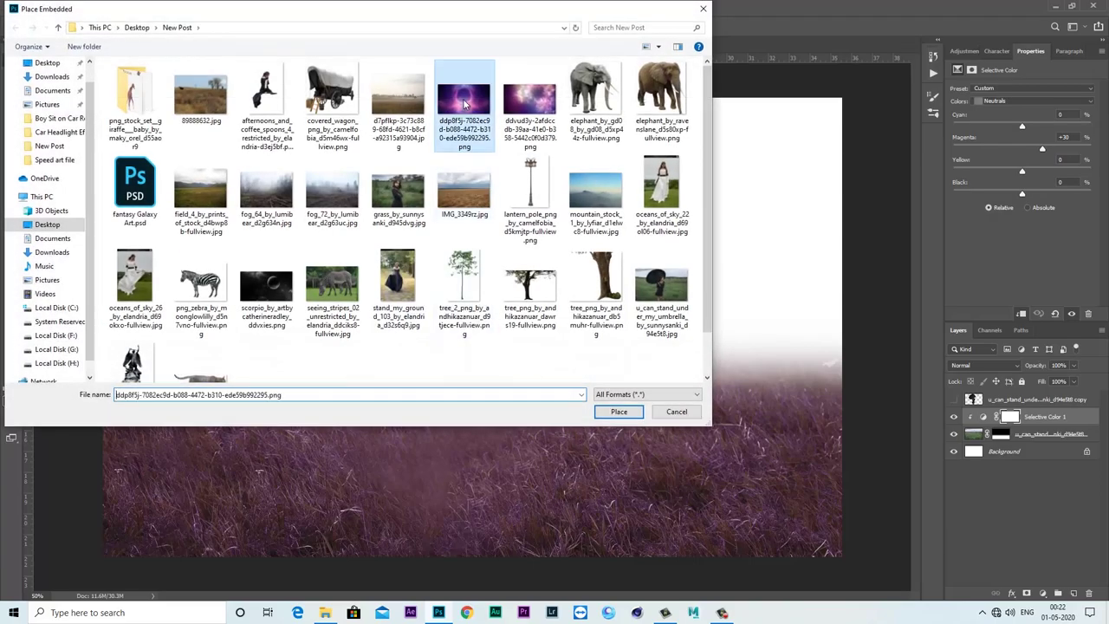
pyautogui.click(617, 413)
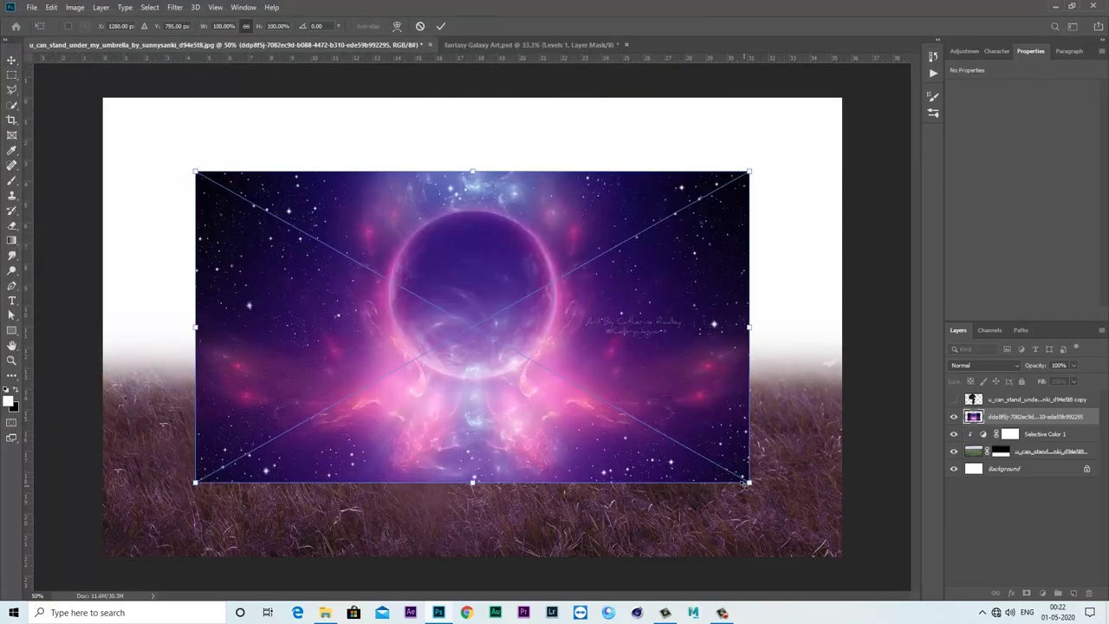
pyautogui.moveTo(747, 482); pyautogui.dragTo(898, 569)
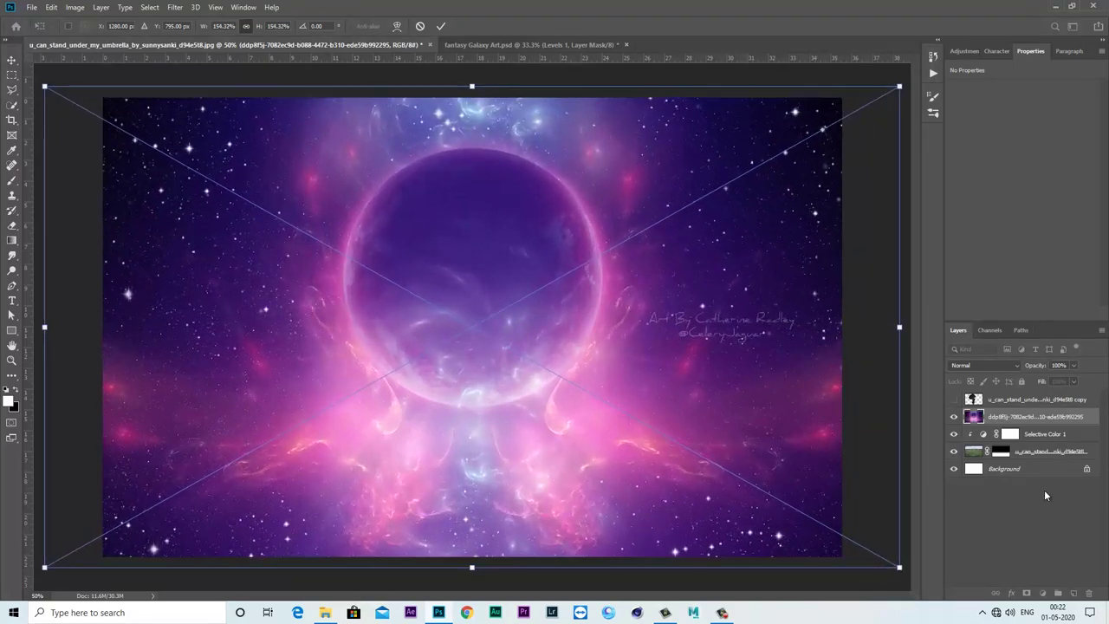
pyautogui.moveTo(1027, 434); pyautogui.dragTo(1023, 457)
# - Free Transform the galaxy image larger and higher, commit it, and toggle its visibility
pyautogui.hotkey('ctrl', 't')
pyautogui.hotkey('ctrl', '-')
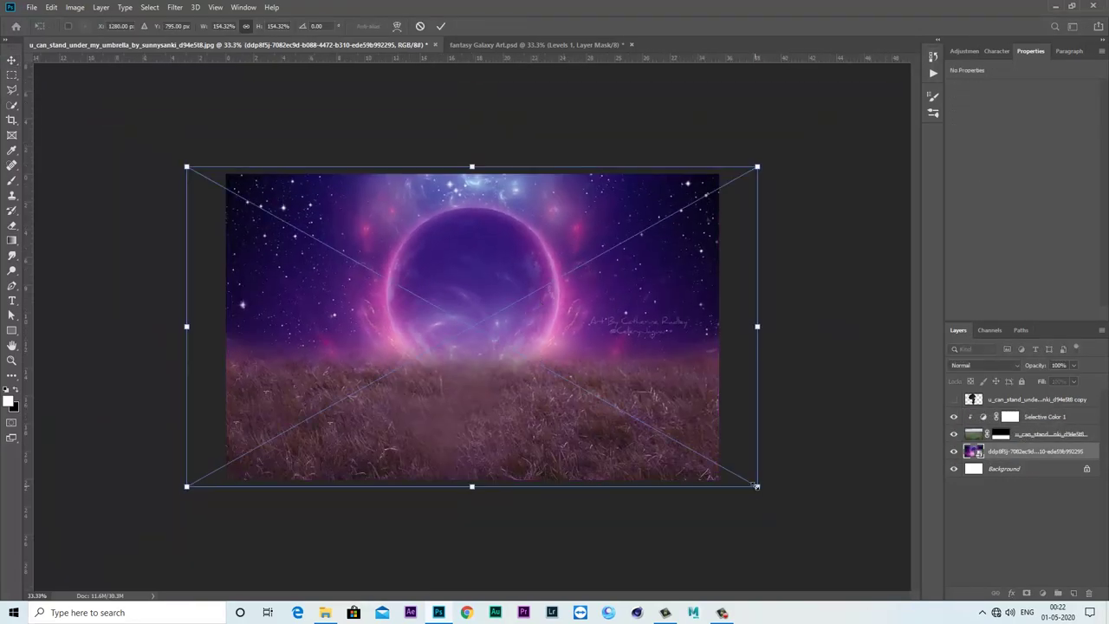
pyautogui.moveTo(755, 486); pyautogui.dragTo(815, 520)
pyautogui.moveTo(567, 352); pyautogui.dragTo(569, 328)
pyautogui.hotkey('alt', 'space')
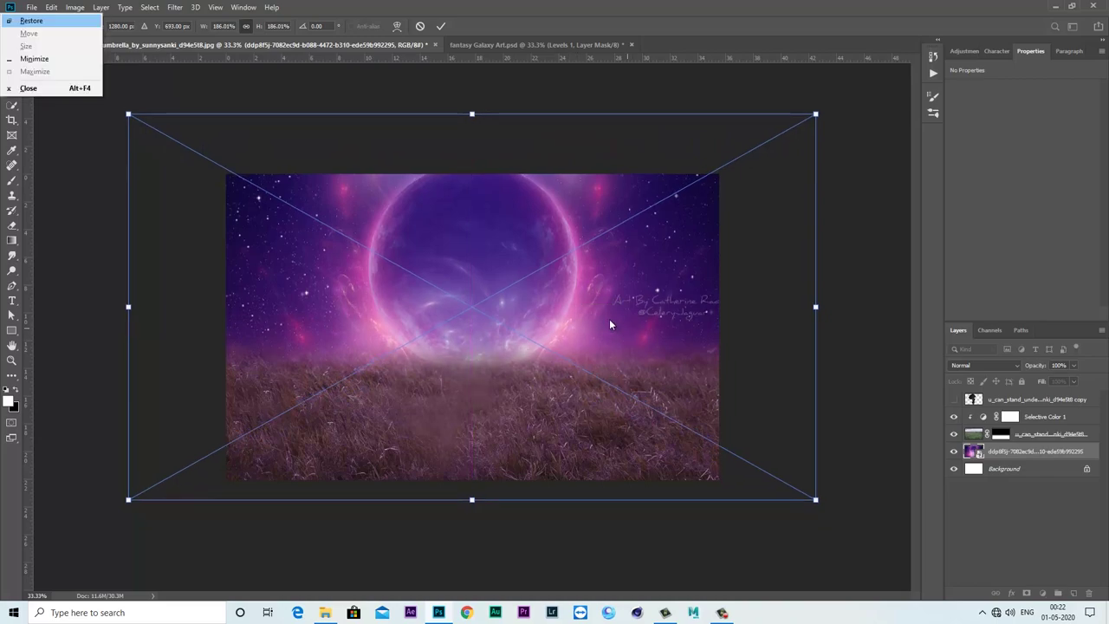
pyautogui.press('Escape')
pyautogui.click(441, 26)
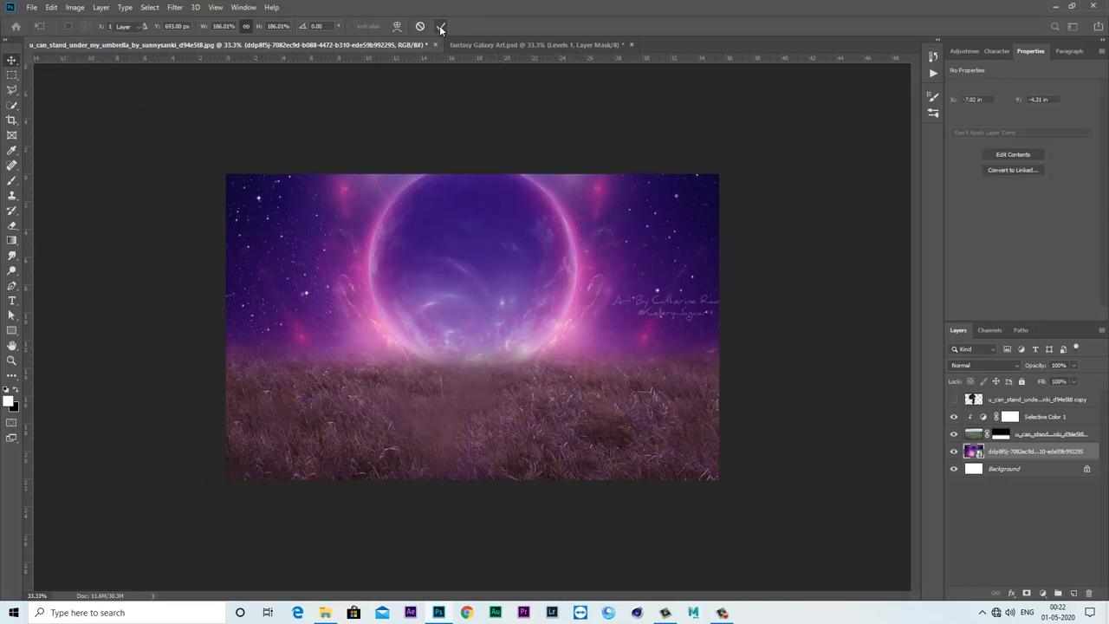
pyautogui.click(954, 452)
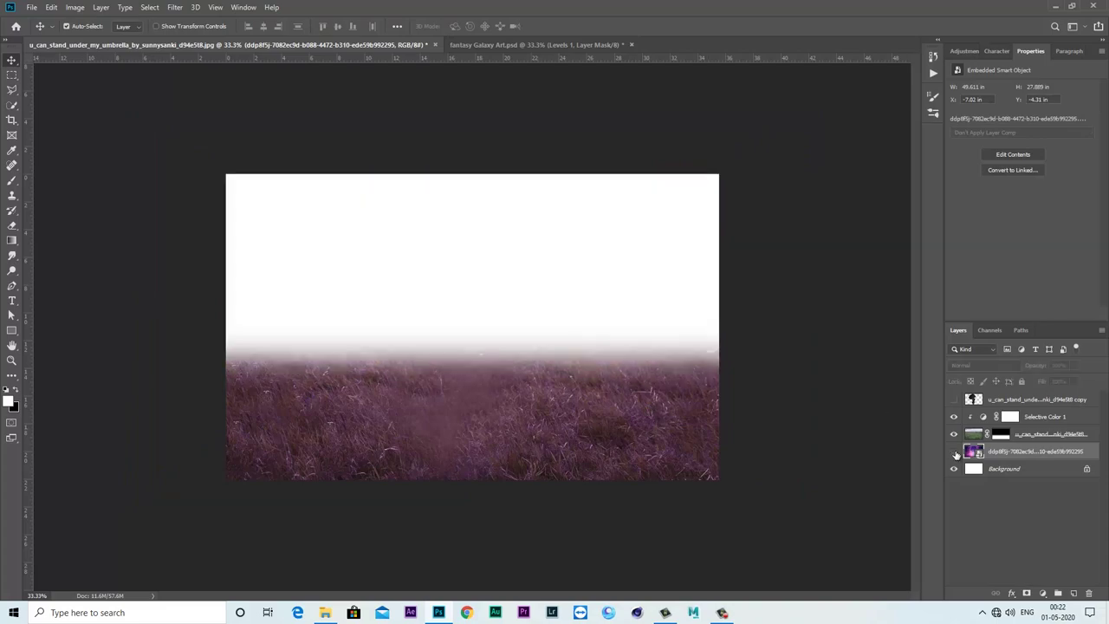
# - Toggle the purple Selective Color grade to compare, then select the galaxy layer
pyautogui.press('m')
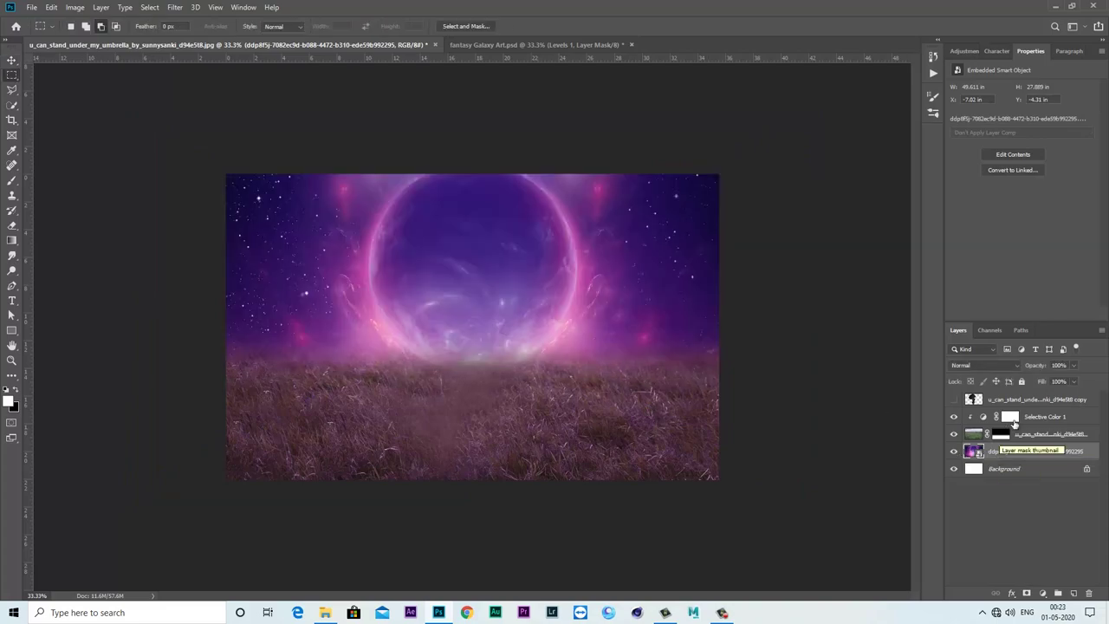
pyautogui.click(1048, 419)
pyautogui.click(954, 417)
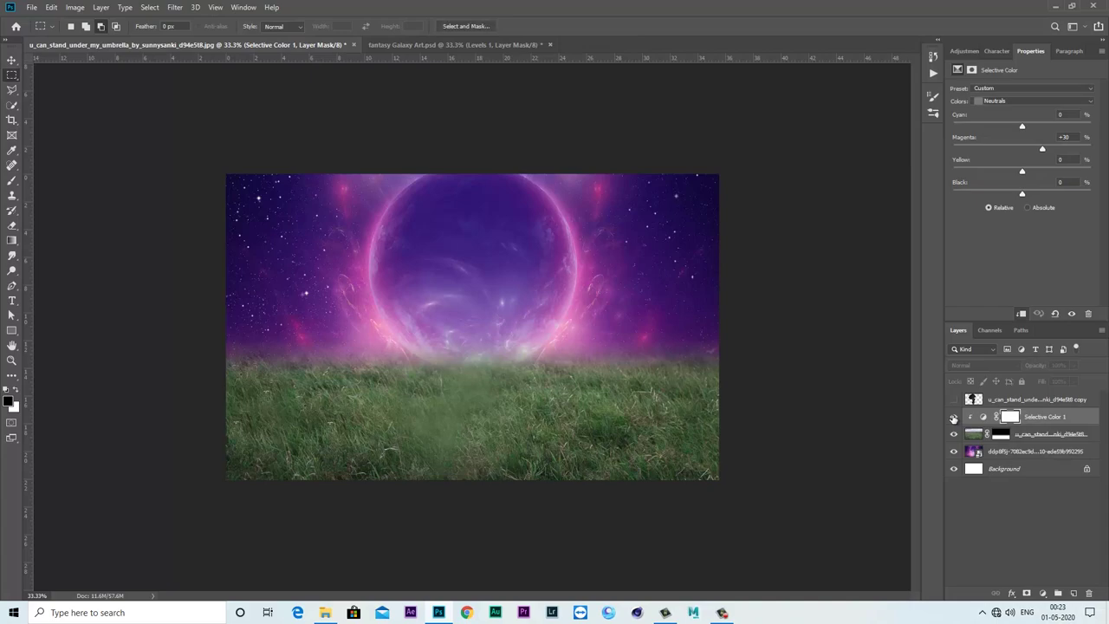
pyautogui.click(954, 417)
pyautogui.click(1016, 448)
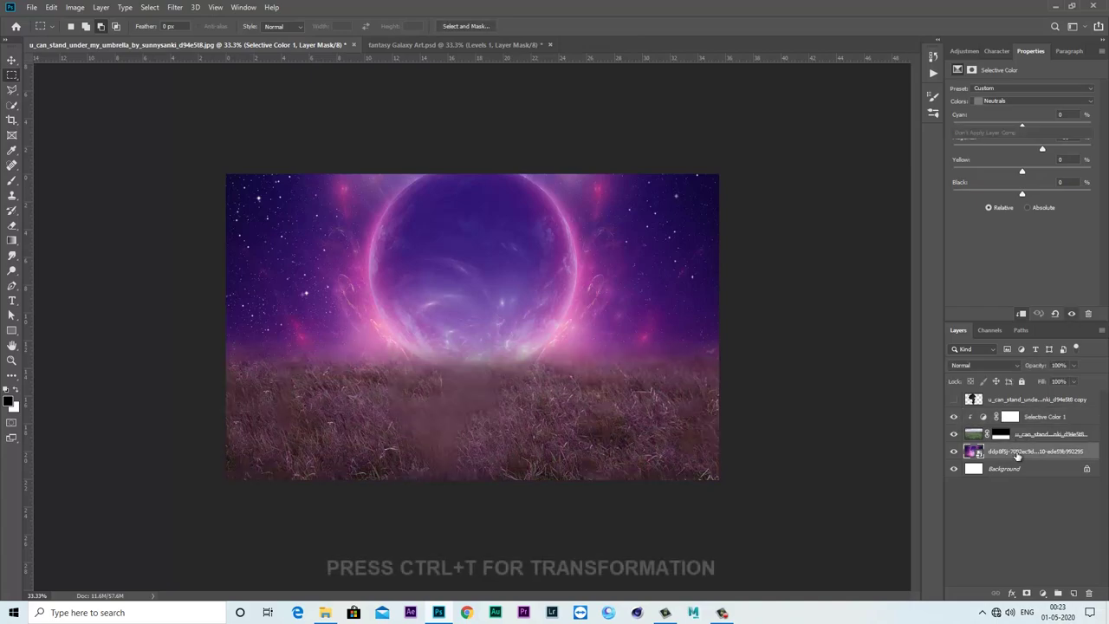
# - Fine-tune the galaxy image's position and size with another transform, then zoom back to 50%
pyautogui.hotkey('ctrl', 't')
pyautogui.moveTo(525, 288); pyautogui.dragTo(525, 269)
pyautogui.moveTo(815, 99); pyautogui.dragTo(792, 117)
pyautogui.moveTo(668, 222); pyautogui.dragTo(667, 229)
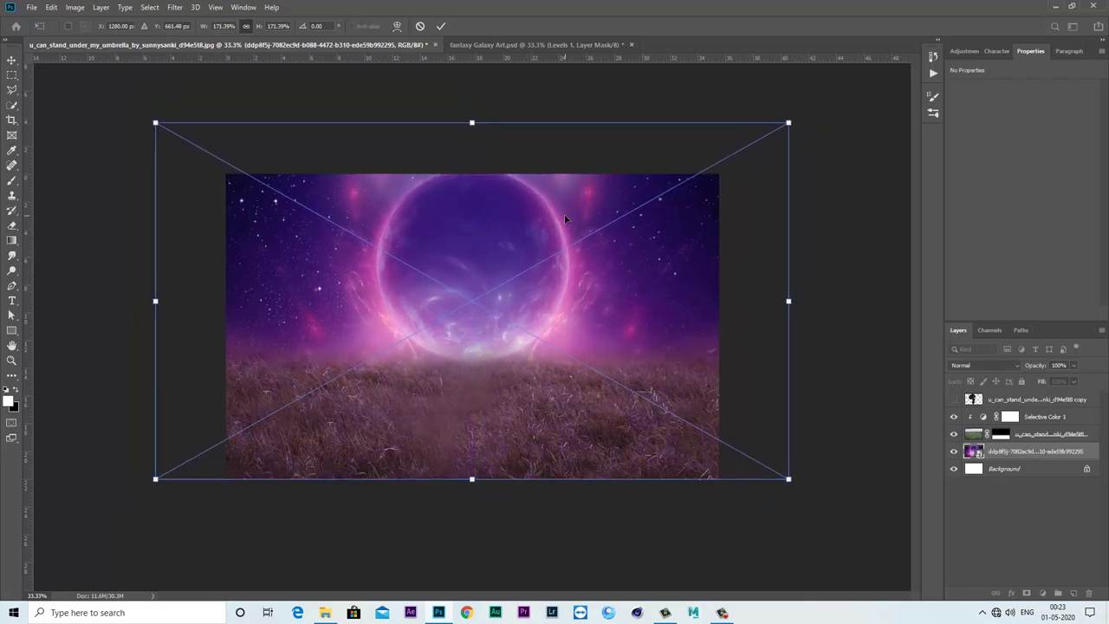
pyautogui.click(441, 26)
pyautogui.hotkey('ctrl', '+')
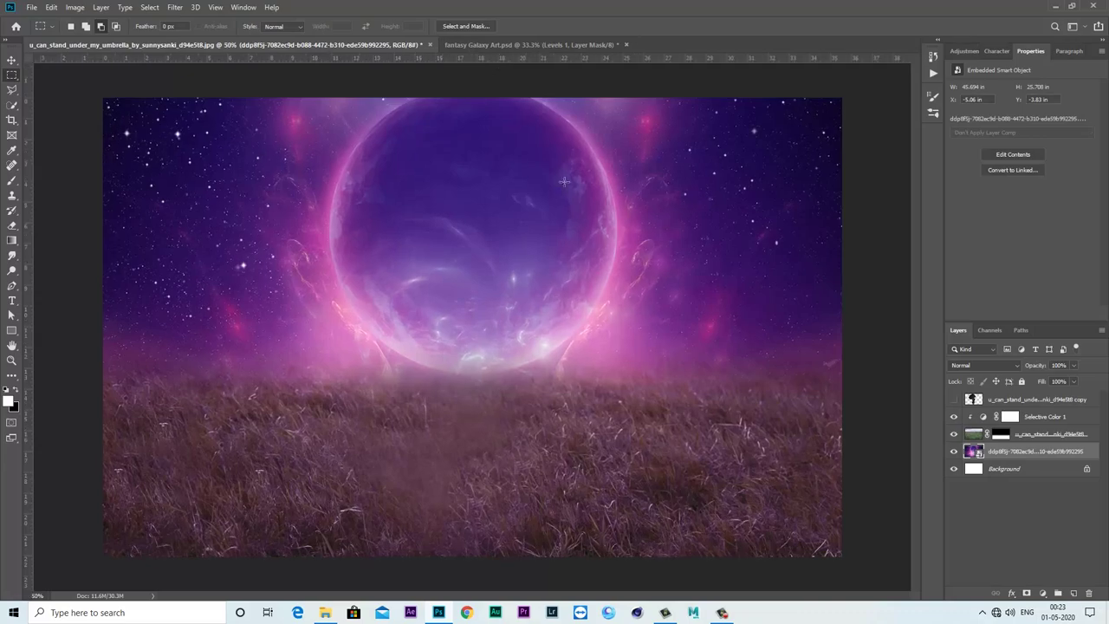
# - Add a Levels adjustment above Selective Color 1 with white output lowered to 106
pyautogui.click(1058, 419)
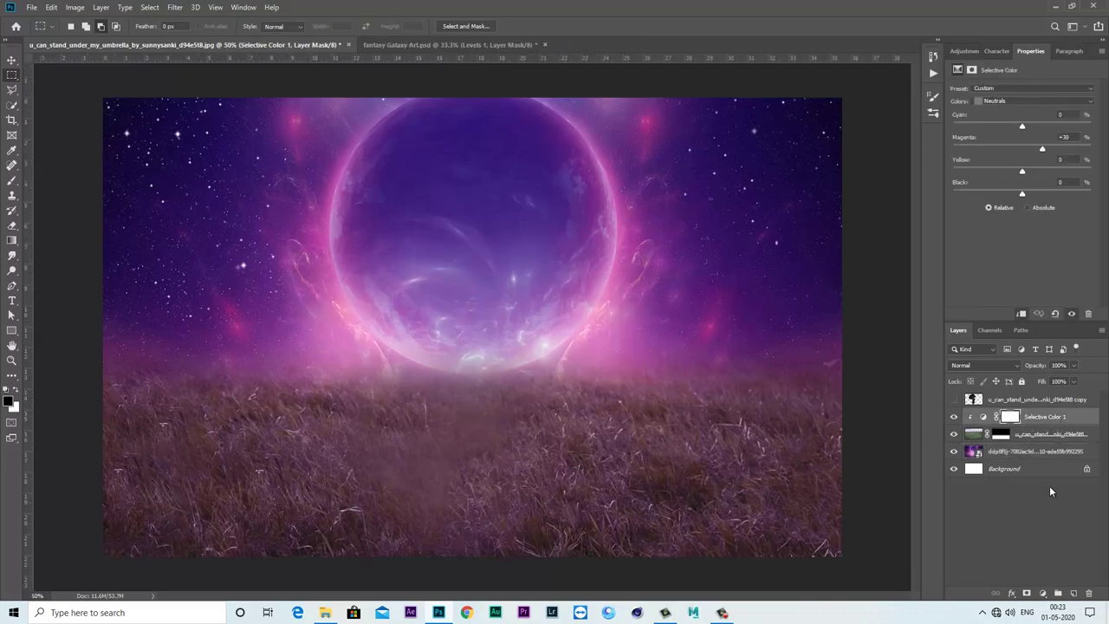
pyautogui.click(1042, 593)
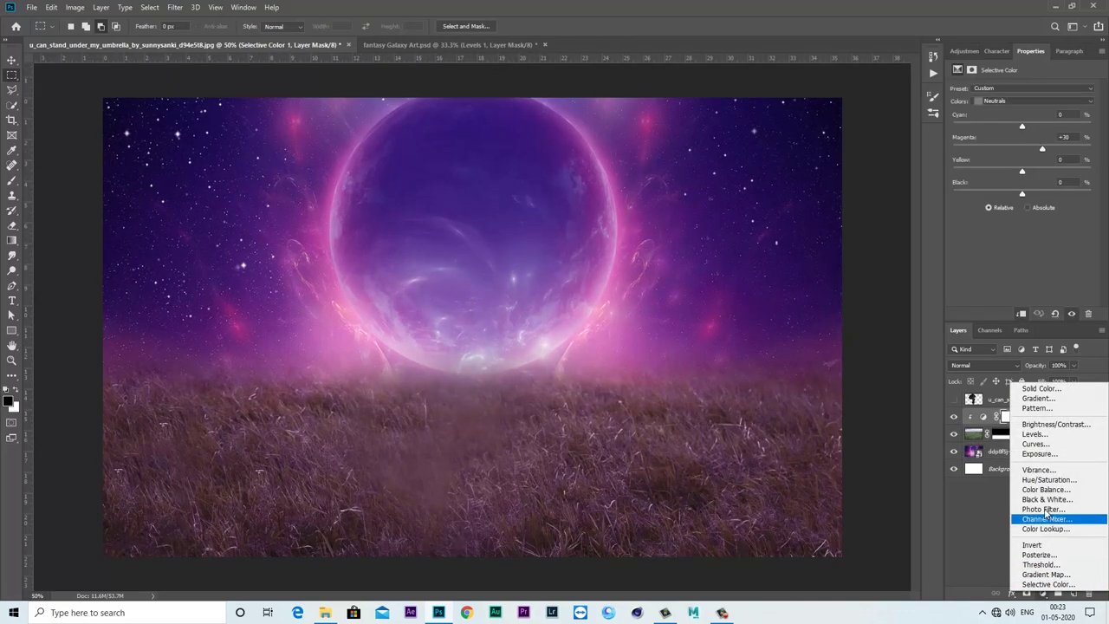
pyautogui.click(1036, 436)
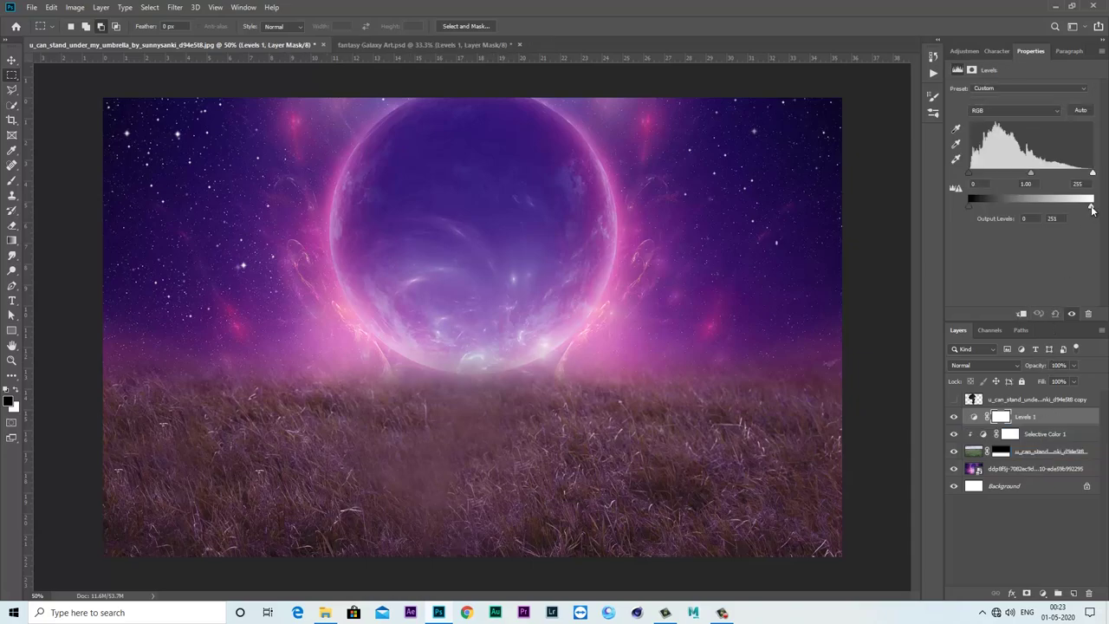
pyautogui.moveTo(1093, 206); pyautogui.dragTo(1020, 202)
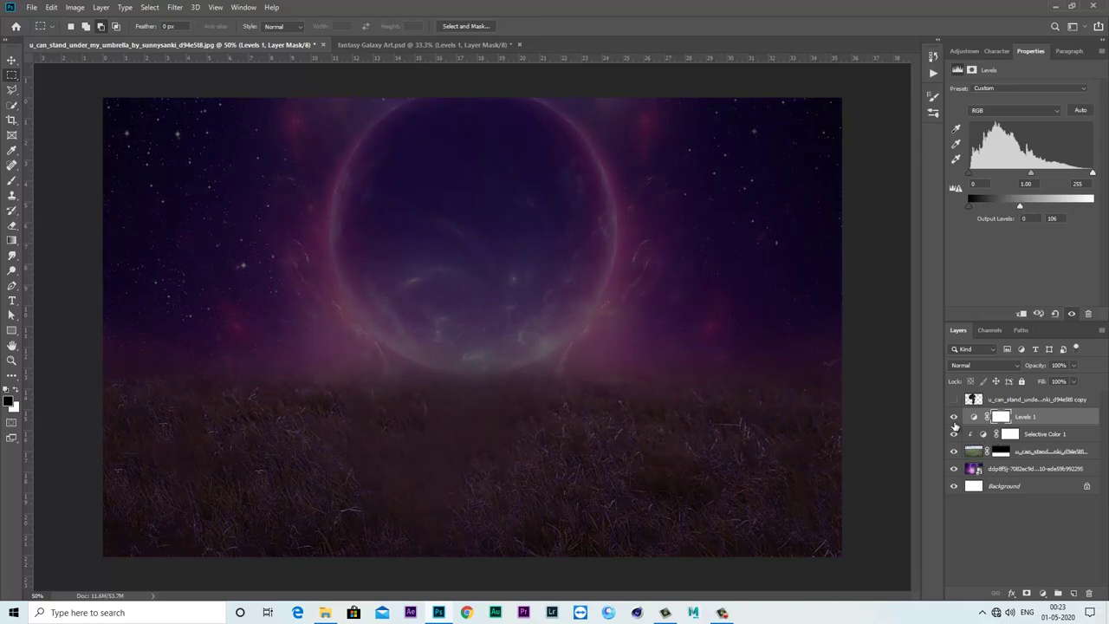
# - Toggle the Levels darkening to compare and turn on the girl with umbrella layer
pyautogui.click(954, 417)
pyautogui.click(954, 419)
pyautogui.hotkey('ctrl', '2')
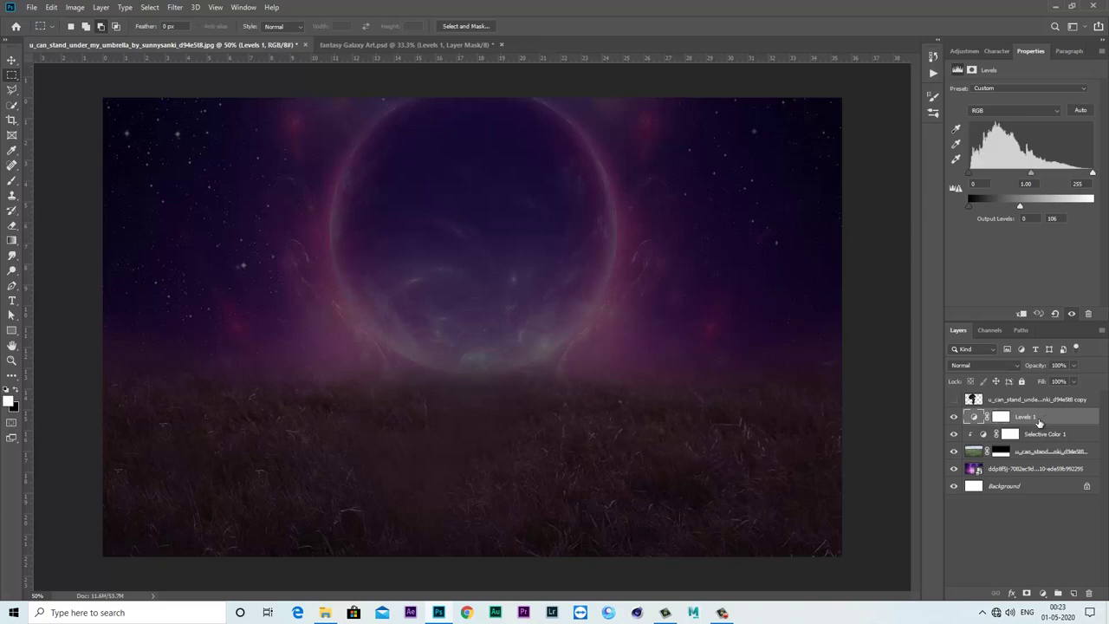
pyautogui.click(954, 400)
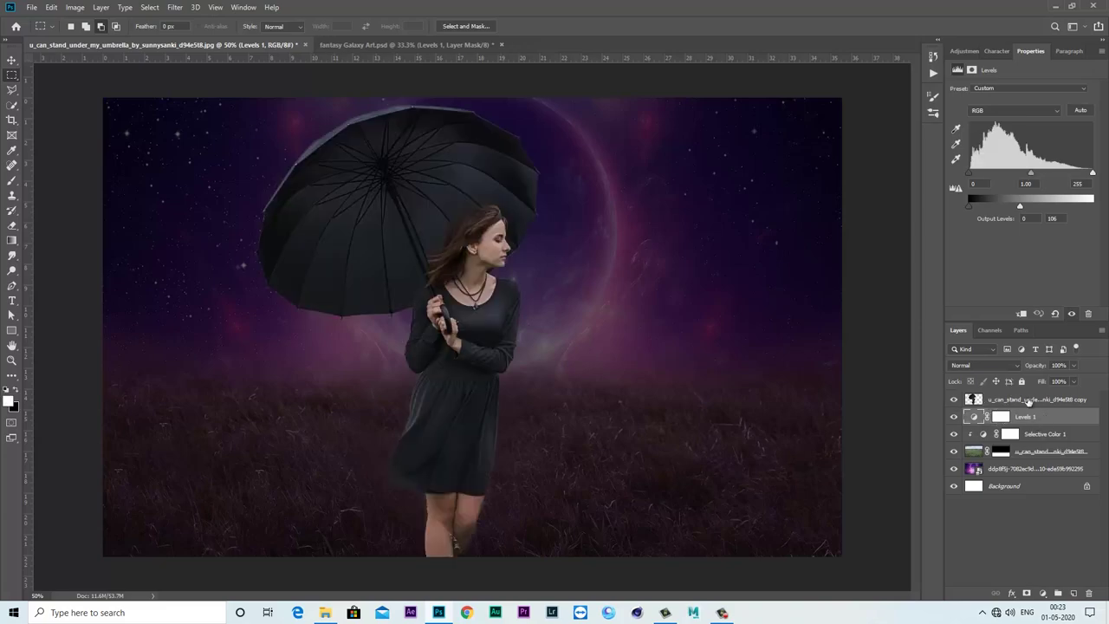
# - Target the Levels 1 layer mask and pick the Brush tool at 336 px
pyautogui.press('v')
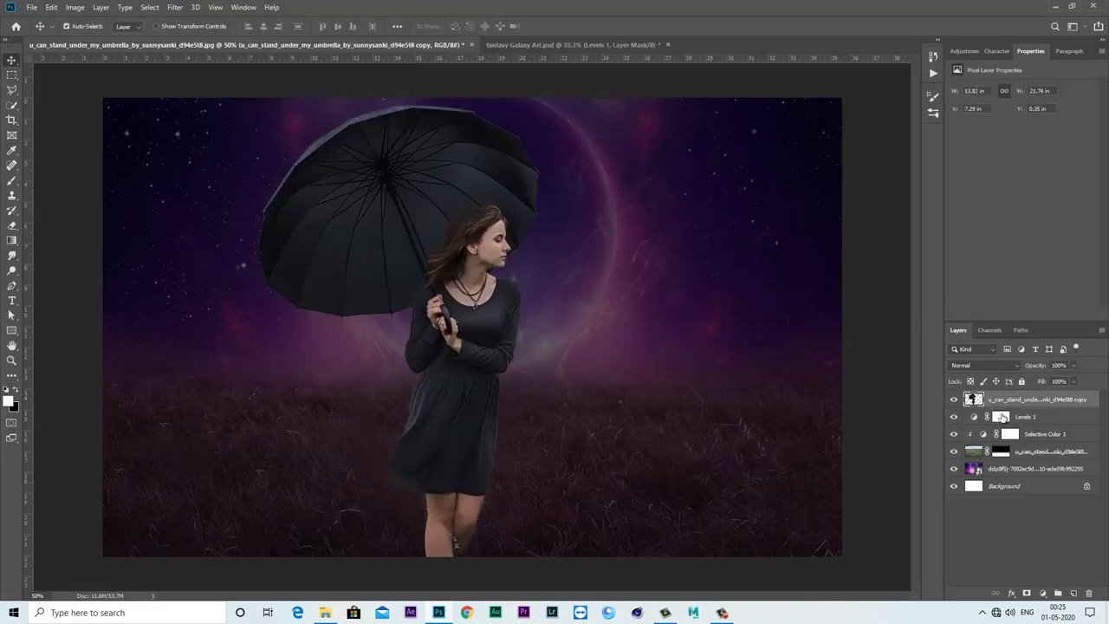
pyautogui.click(1001, 417)
pyautogui.click(11, 180)
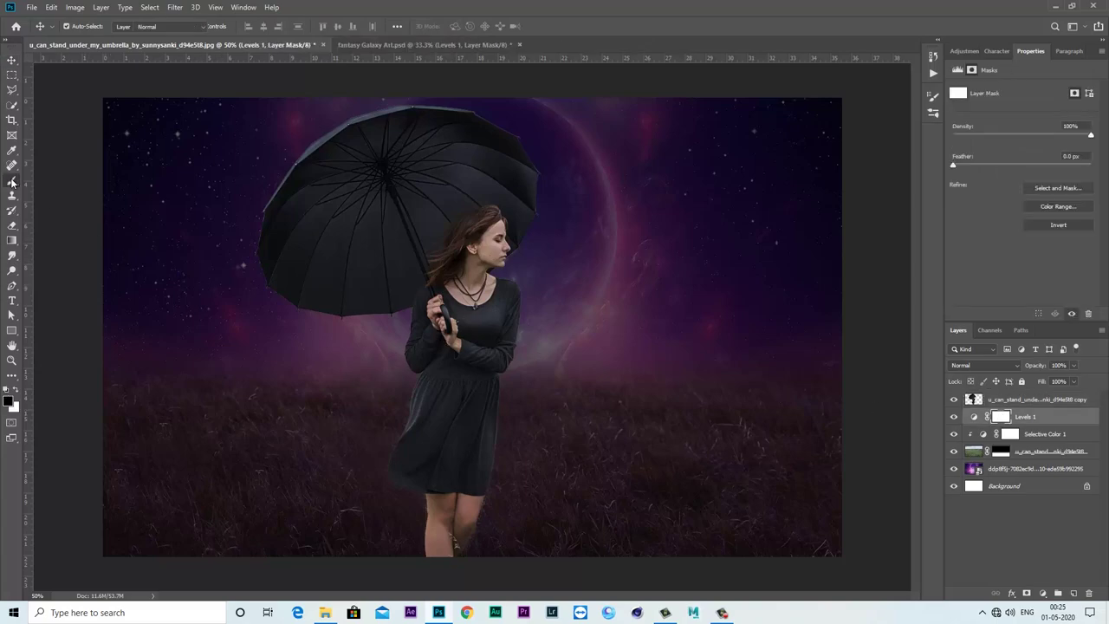
pyautogui.rightClick(11, 179)
pyautogui.click(61, 181)
pyautogui.click(83, 27)
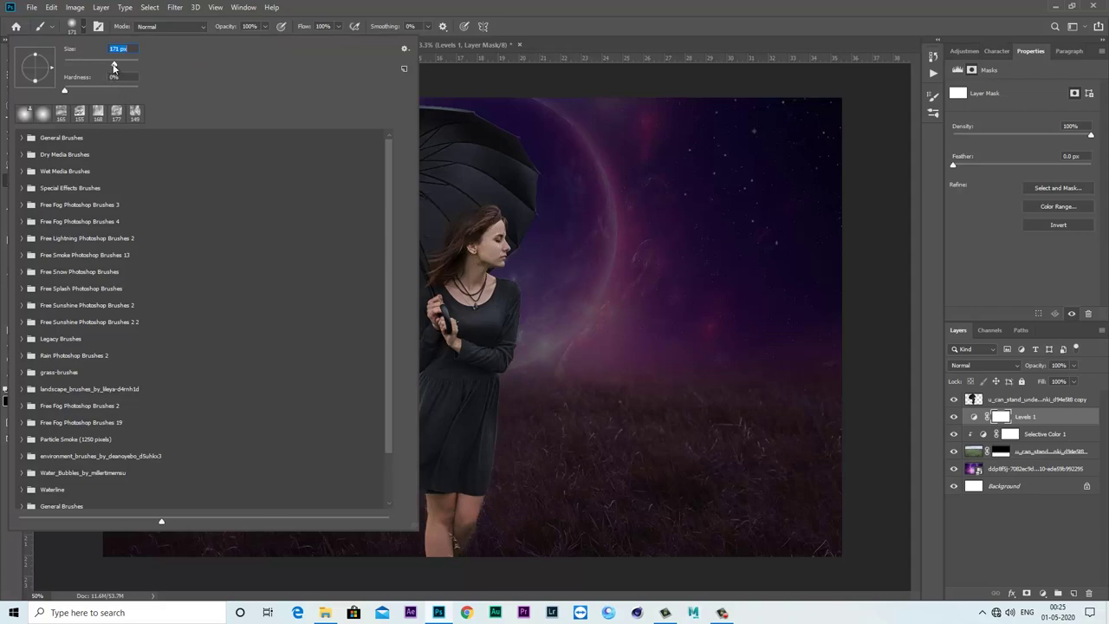
pyautogui.moveTo(113, 64); pyautogui.dragTo(124, 64)
pyautogui.click(326, 15)
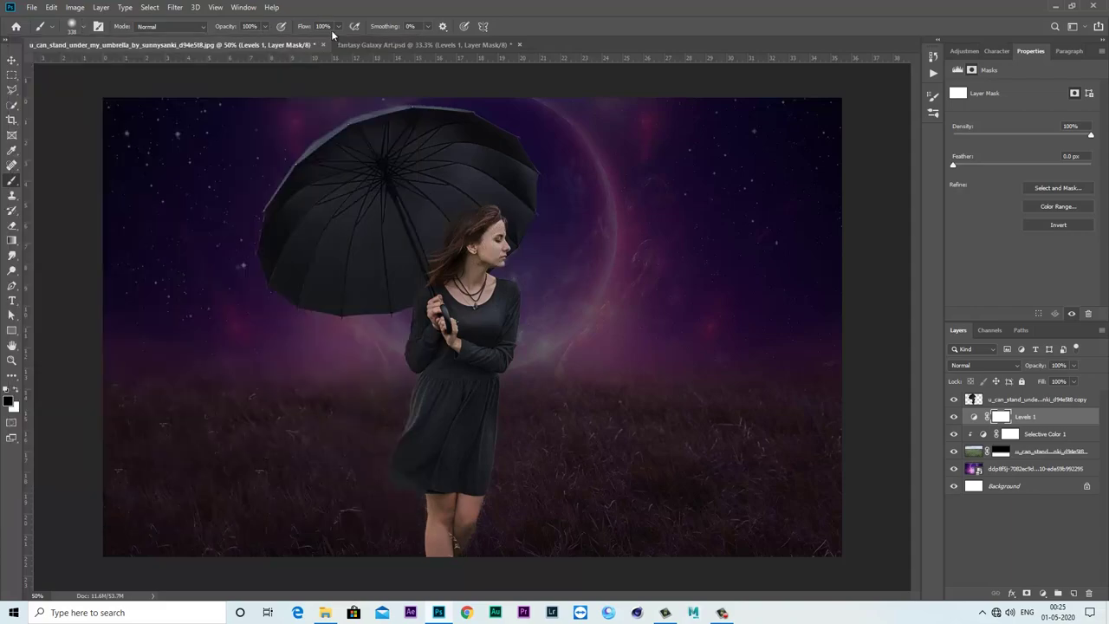
# - Paint around the girl on the Levels mask with a progressively larger brush
pyautogui.press(']')
pyautogui.press(']')
pyautogui.press(']')
pyautogui.press(']')
pyautogui.press(']')
pyautogui.press(']')
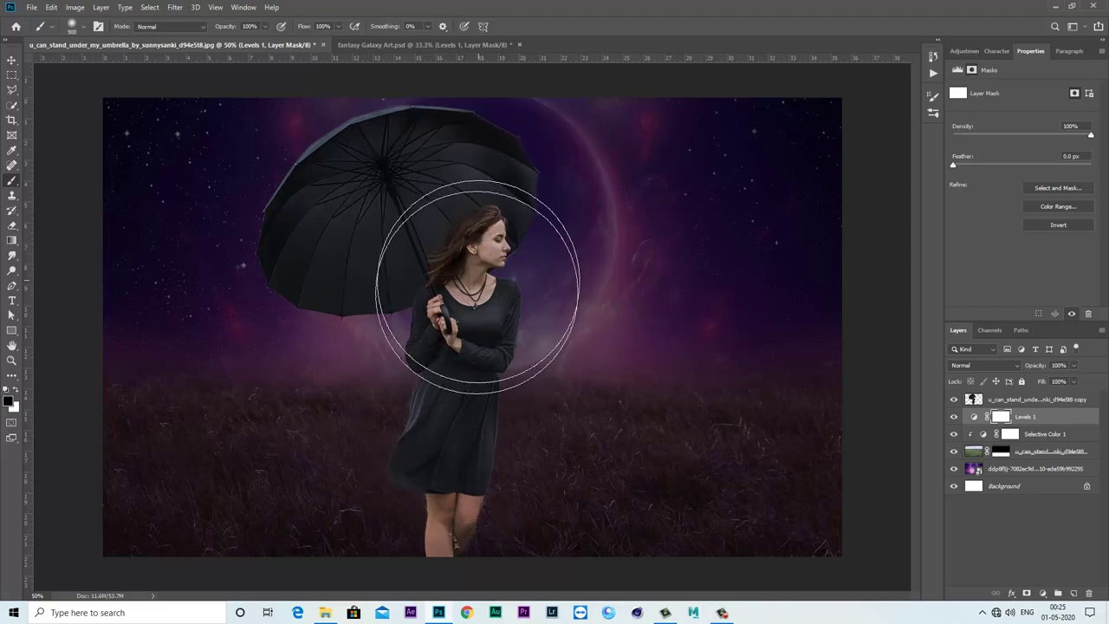
pyautogui.click(485, 323)
pyautogui.press(']')
pyautogui.press(']')
pyautogui.press(']')
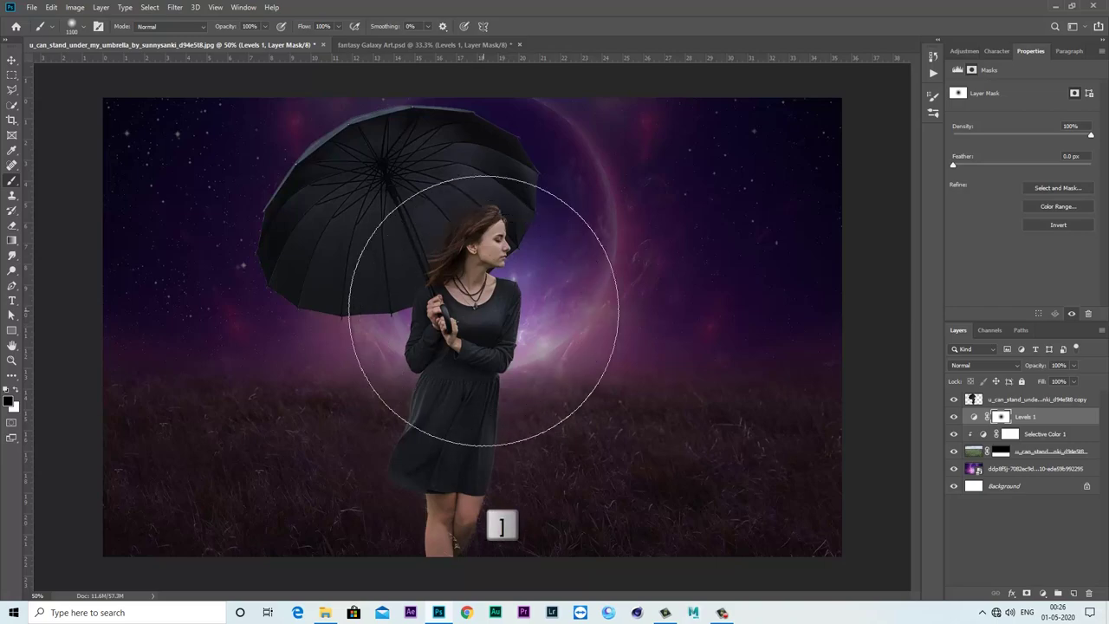
pyautogui.press(']')
pyautogui.press(']')
pyautogui.press(']')
pyautogui.press(']')
pyautogui.click(473, 286)
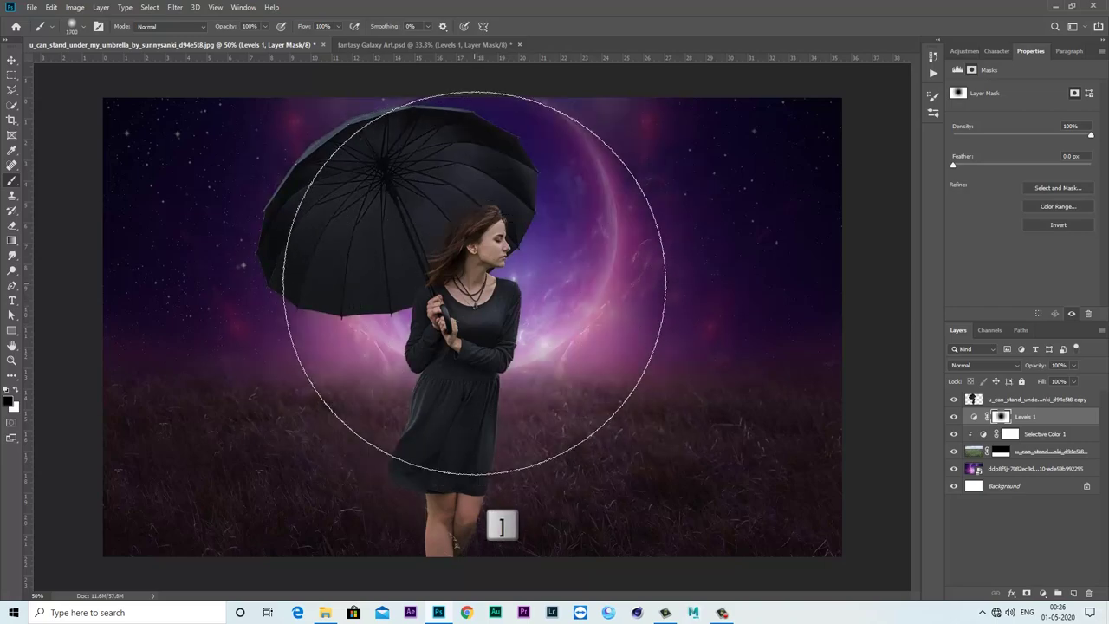
pyautogui.press(']')
pyautogui.press(']')
pyautogui.press(']')
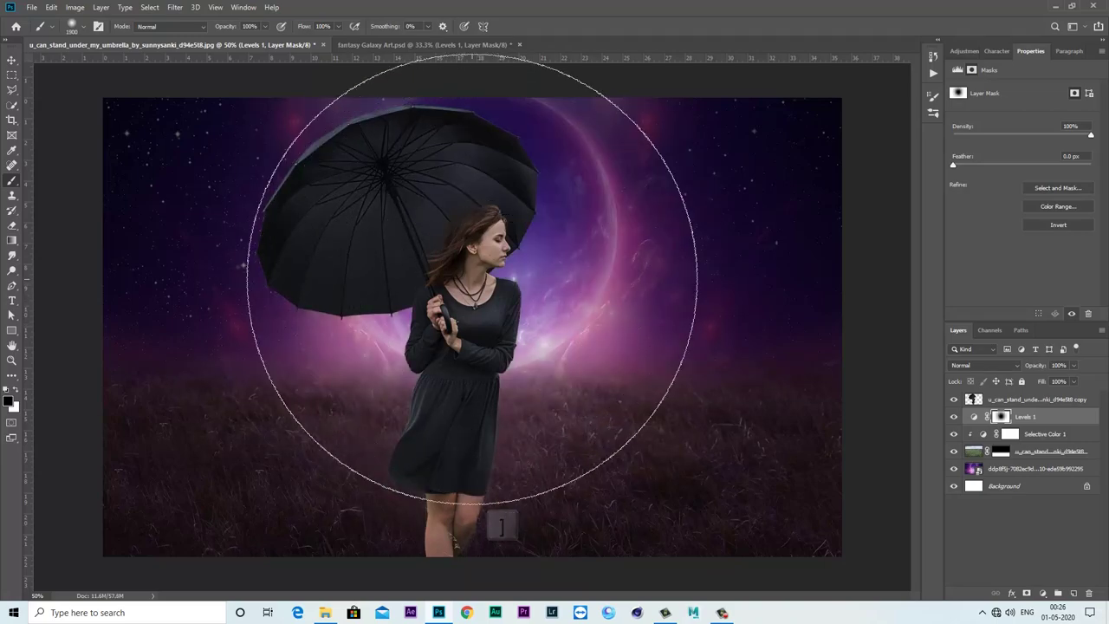
pyautogui.press(']')
# - Lower the brush opacity to 42% and paint a soft glow over the image centre
pyautogui.moveTo(265, 26); pyautogui.dragTo(236, 43)
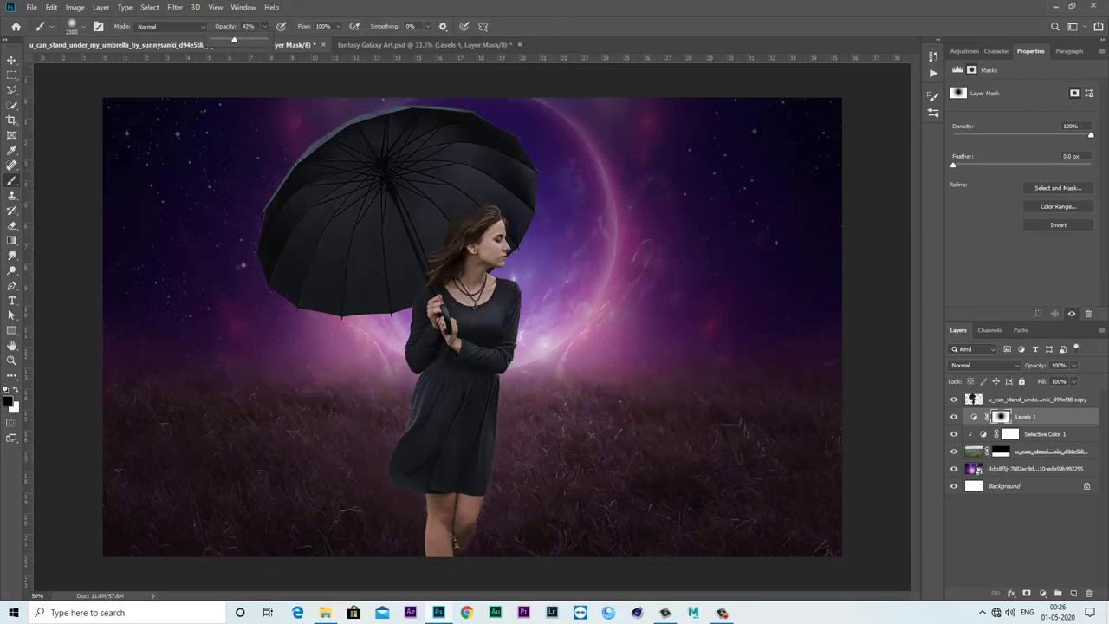
pyautogui.press(']')
pyautogui.click(482, 312)
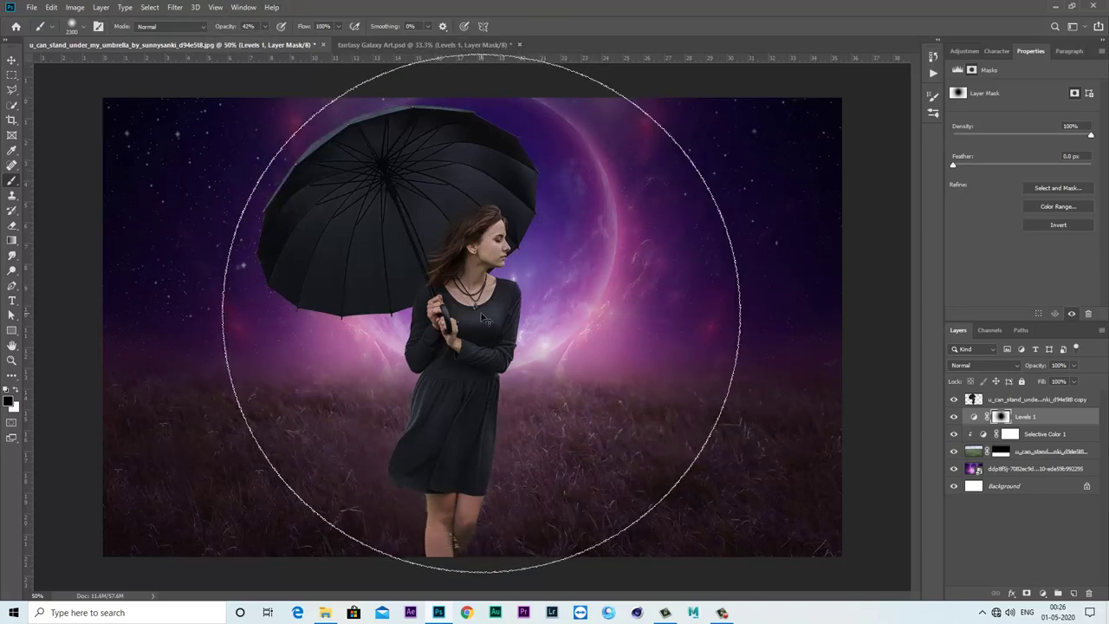
pyautogui.hotkey('ctrl', '-')
# - Readjust brush size and opacity to about 61%, checking the whole image
pyautogui.moveTo(266, 26); pyautogui.dragTo(251, 43)
pyautogui.press('[')
pyautogui.press('[')
pyautogui.press('[')
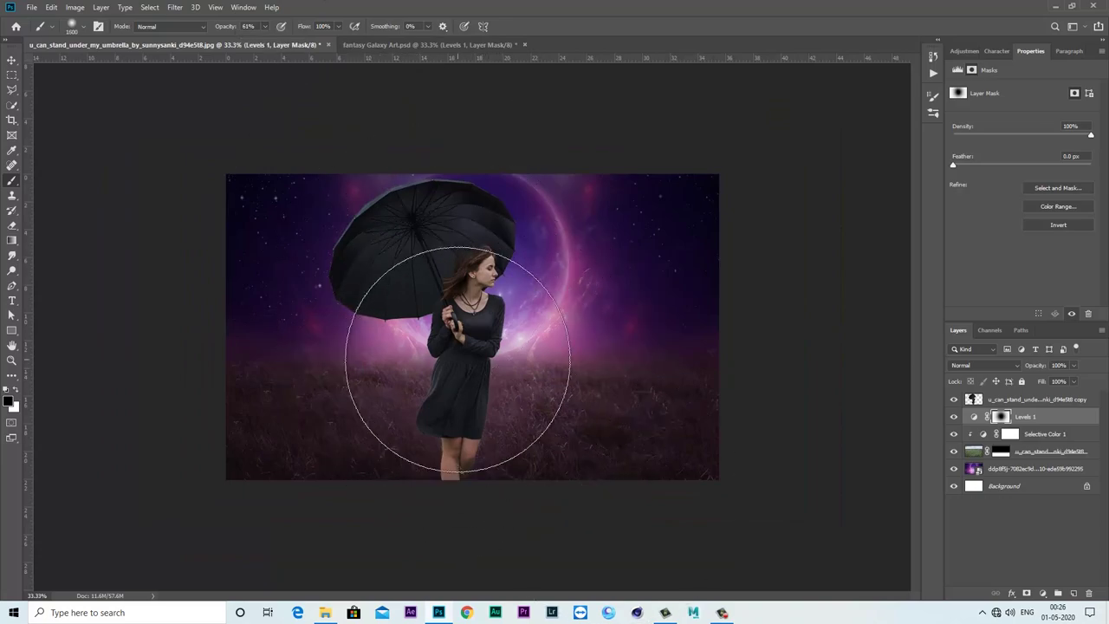
pyautogui.press('[')
pyautogui.press('[')
pyautogui.press('[')
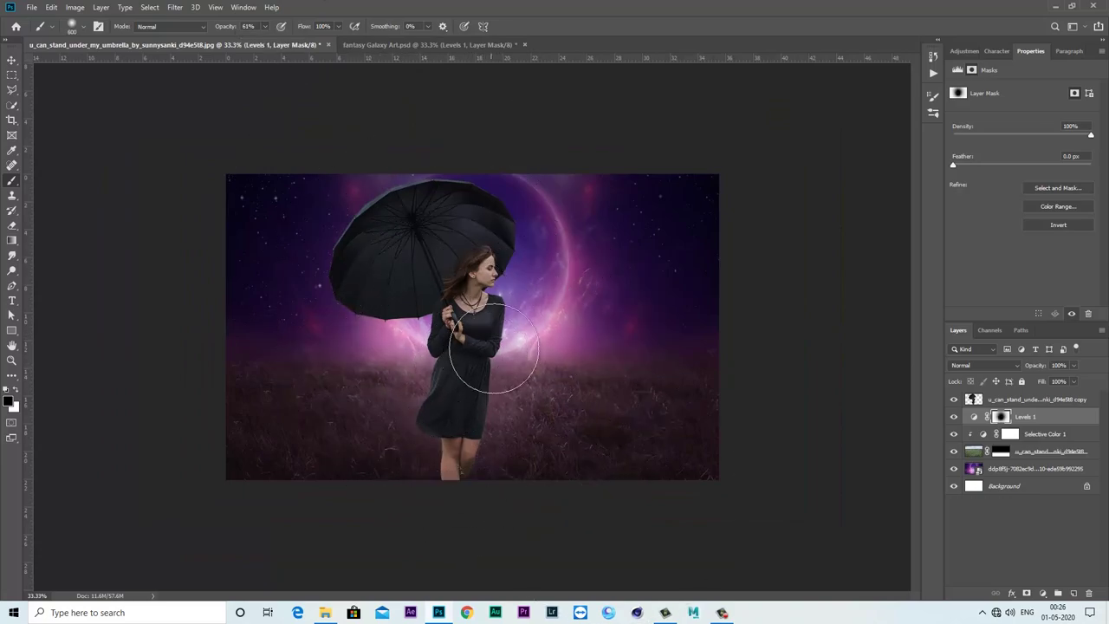
pyautogui.press('[')
pyautogui.hotkey('ctrl', '+')
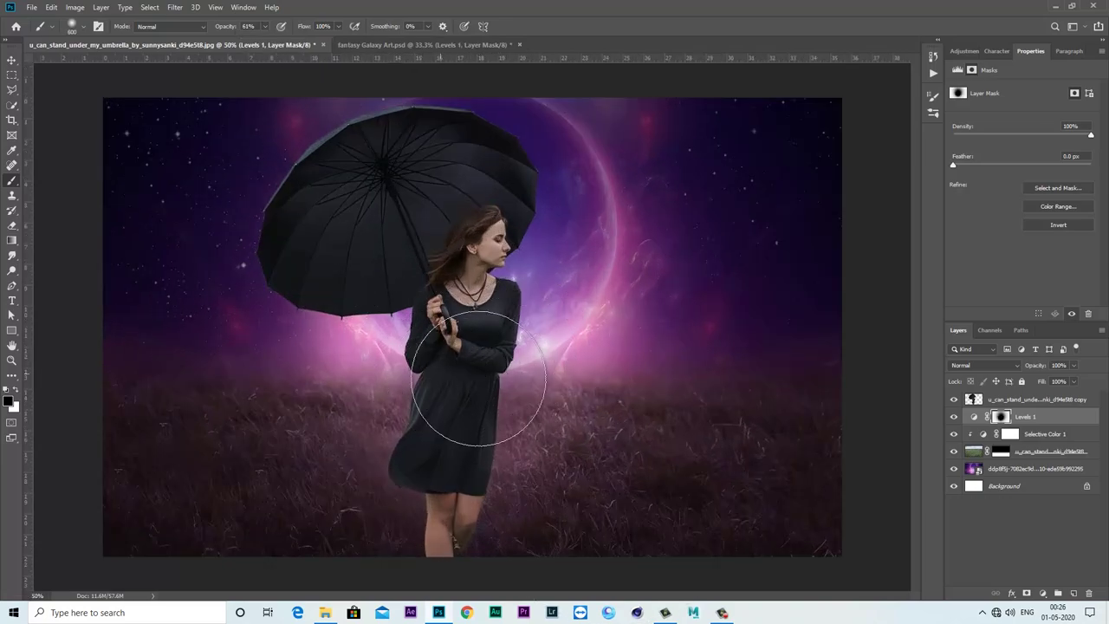
pyautogui.moveTo(265, 26); pyautogui.dragTo(295, 44)
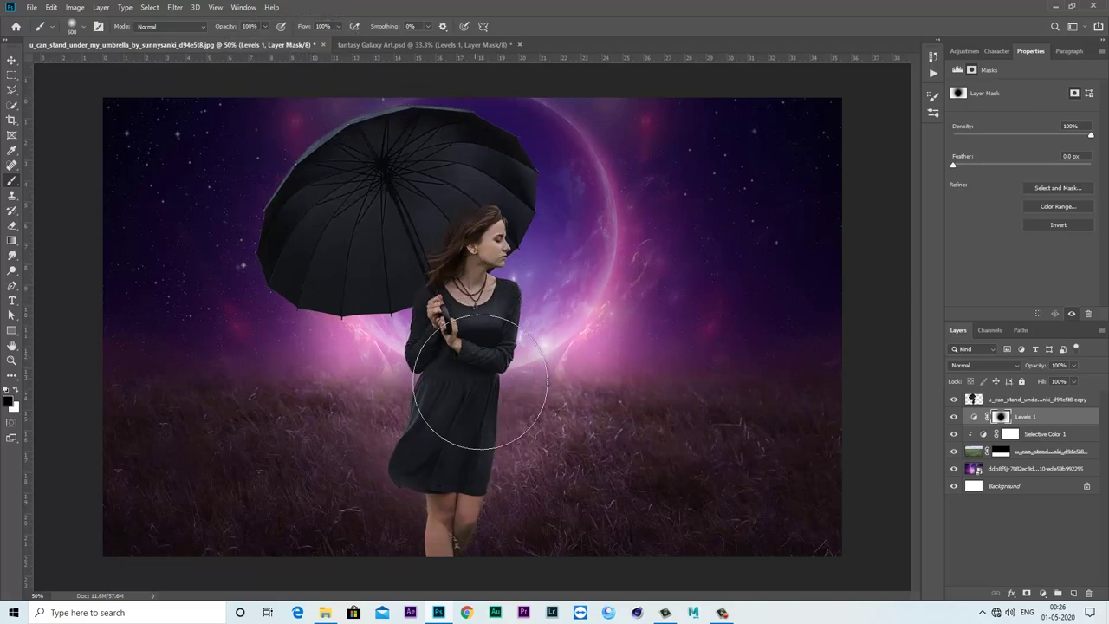
pyautogui.hotkey('ctrl', '-')
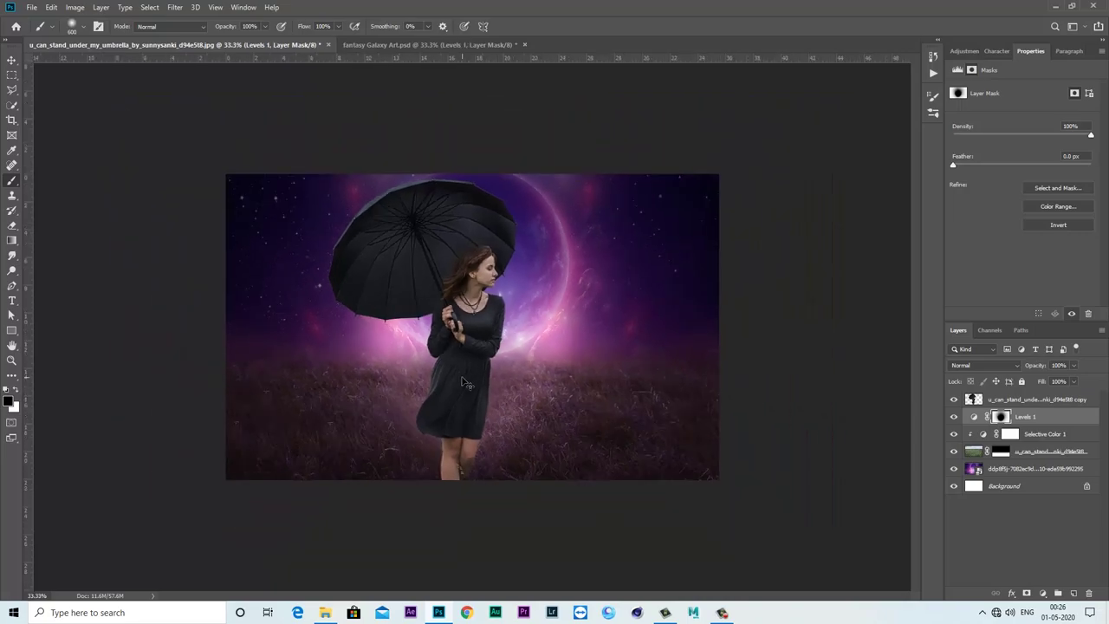
pyautogui.hotkey('ctrl', '+')
# - Compare with the Levels mask off, then resume on the mask at 42% opacity with a larger brush
pyautogui.keyDown('shift'); pyautogui.click(1001, 417); pyautogui.keyUp('shift')
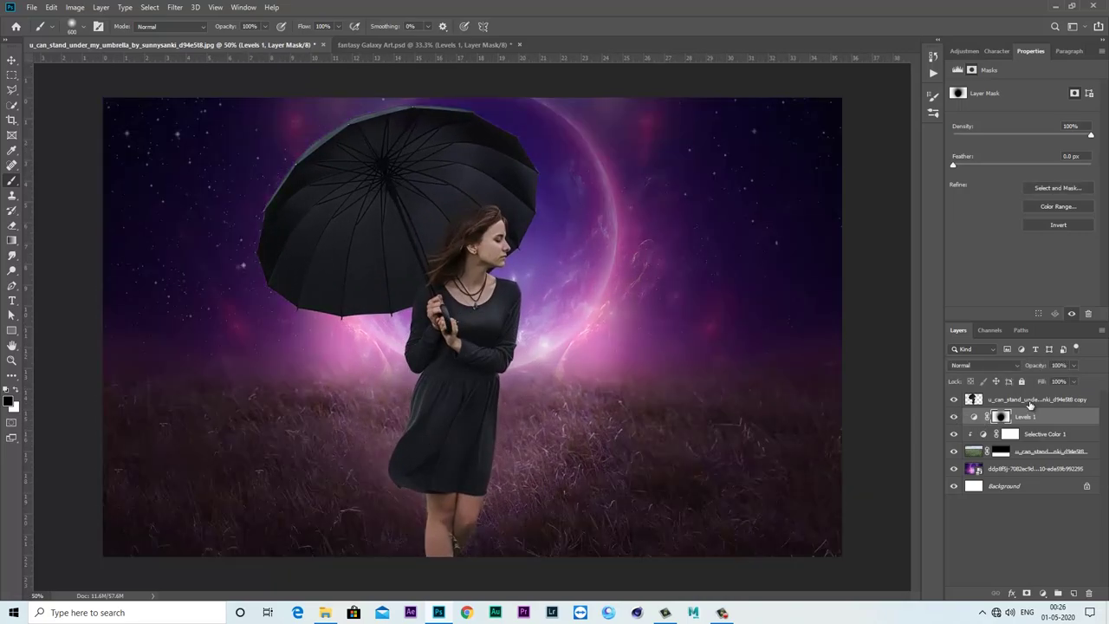
pyautogui.click(1029, 400)
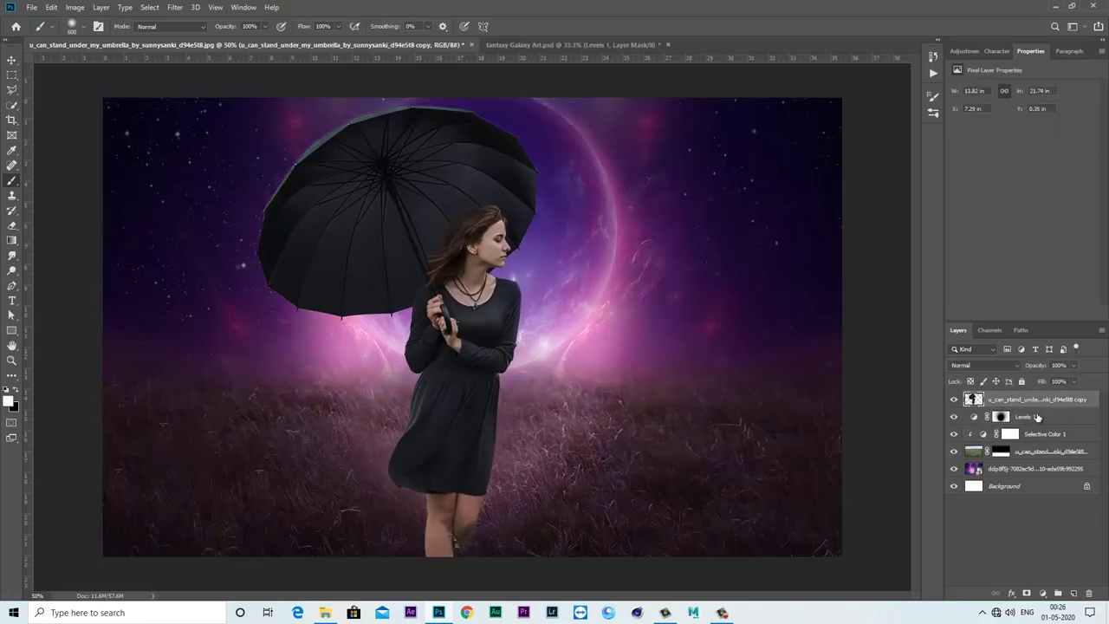
pyautogui.click(1000, 419)
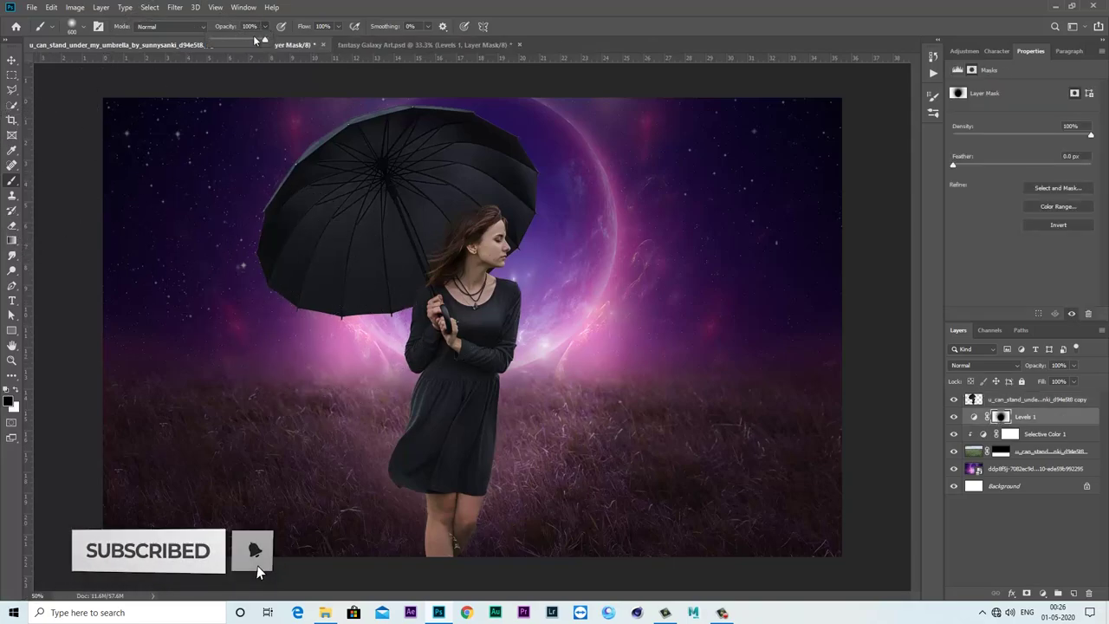
pyautogui.press('4')
pyautogui.press('2')
pyautogui.press(']')
pyautogui.press(']')
pyautogui.press(']')
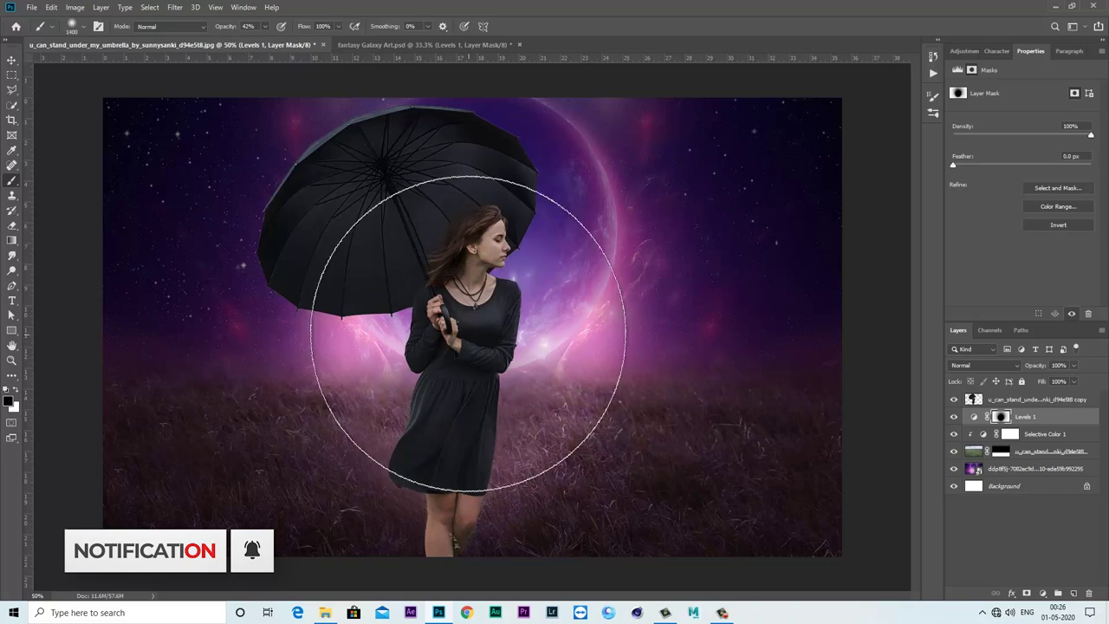
pyautogui.press(']')
pyautogui.press(']')
pyautogui.press(']')
pyautogui.press(']')
pyautogui.press(']')
pyautogui.press(']')
pyautogui.press(']')
pyautogui.press(']')
pyautogui.press(']')
pyautogui.press(']')
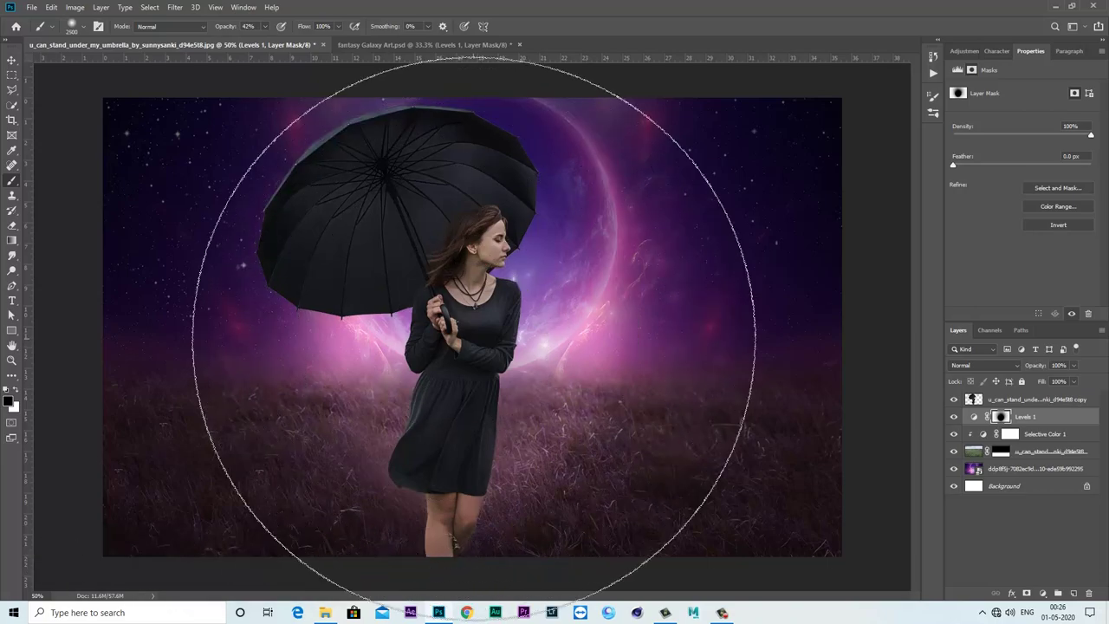
pyautogui.press(']')
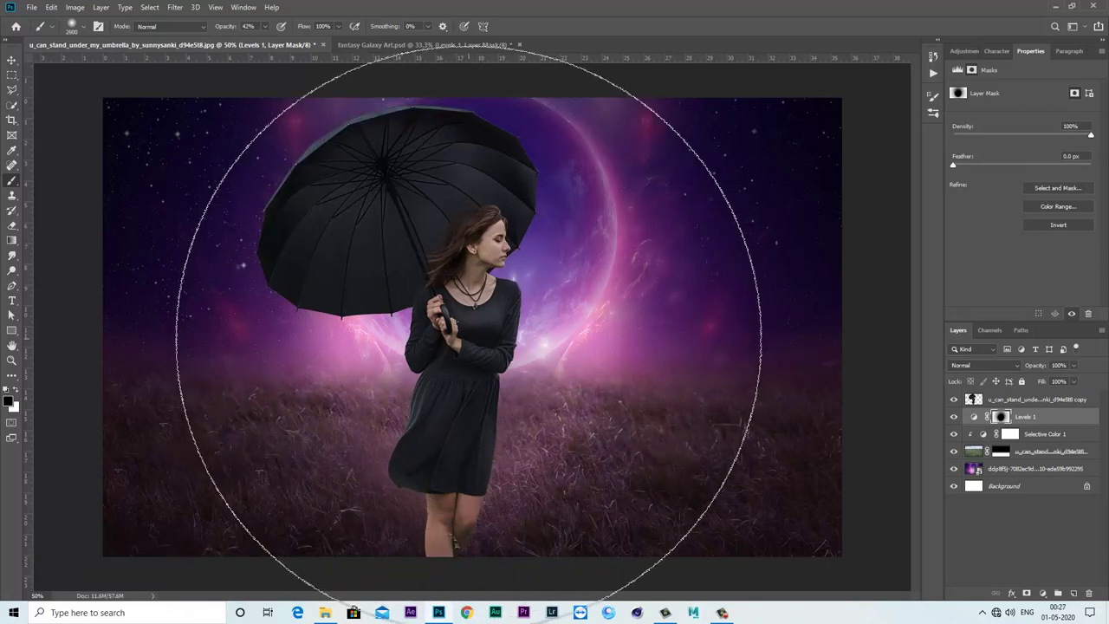
pyautogui.press('[')
pyautogui.press('[')
pyautogui.press('[')
pyautogui.press('[')
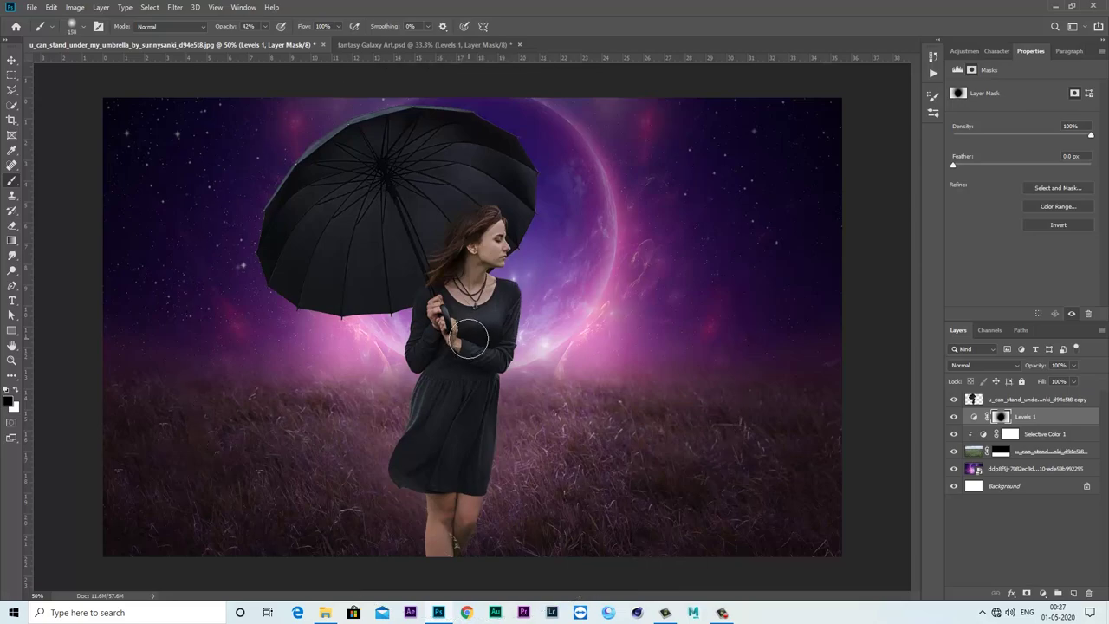
pyautogui.press(']')
pyautogui.press(']')
pyautogui.press(']')
# - Compare the glow with Levels 1 hidden and shown, then select the top girl layer
pyautogui.scroll(-1, 473, 345)
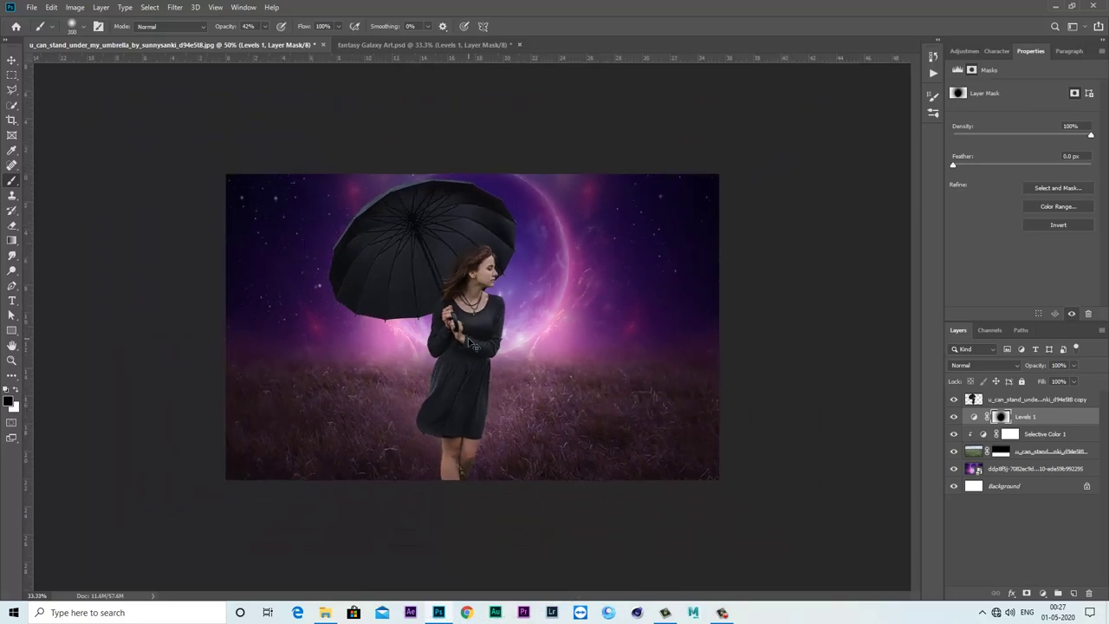
pyautogui.scroll(2, 472, 344)
pyautogui.scroll(-1, 446, 334)
pyautogui.click(954, 418)
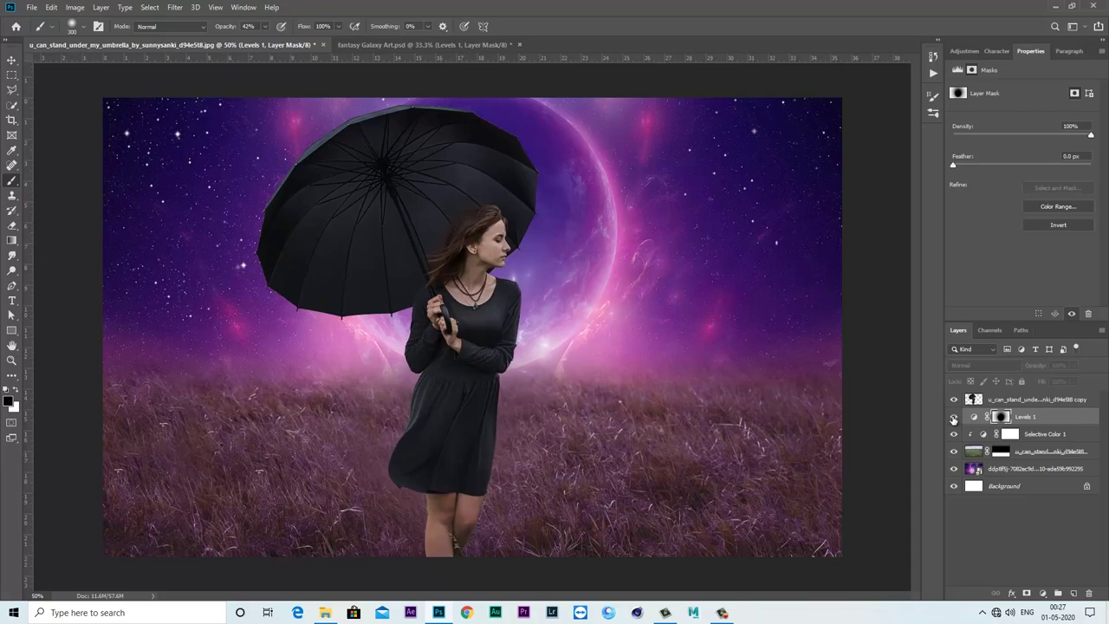
pyautogui.click(1006, 403)
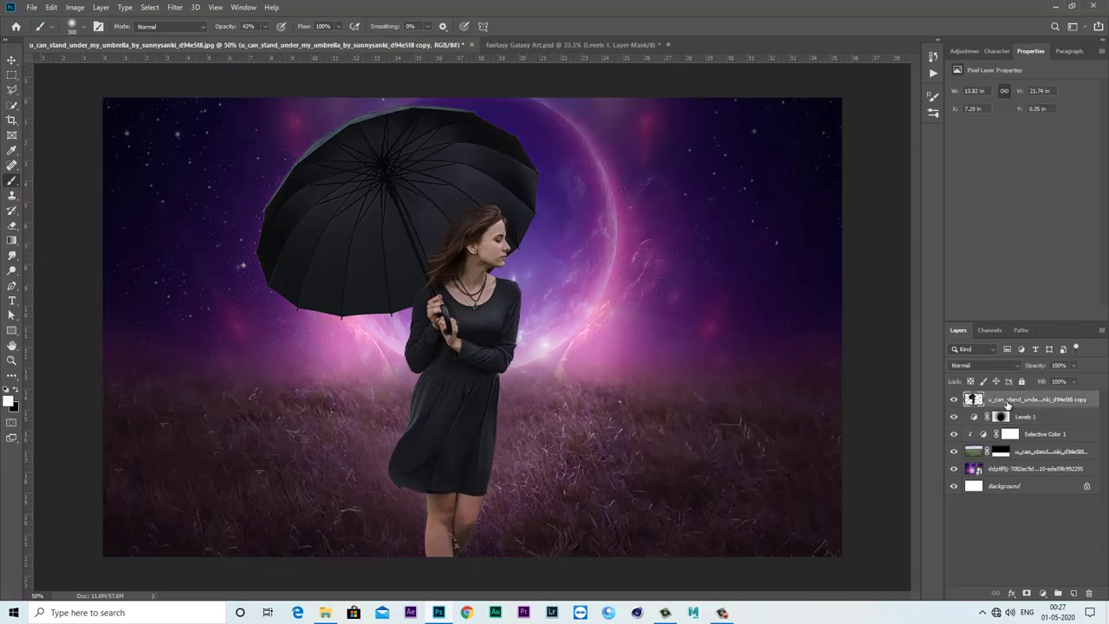
pyautogui.click(1044, 596)
# - Add a Curves layer clipped to the girl, lift input 111 to 166, and invert its mask to black
pyautogui.click(1031, 447)
pyautogui.click(1021, 313)
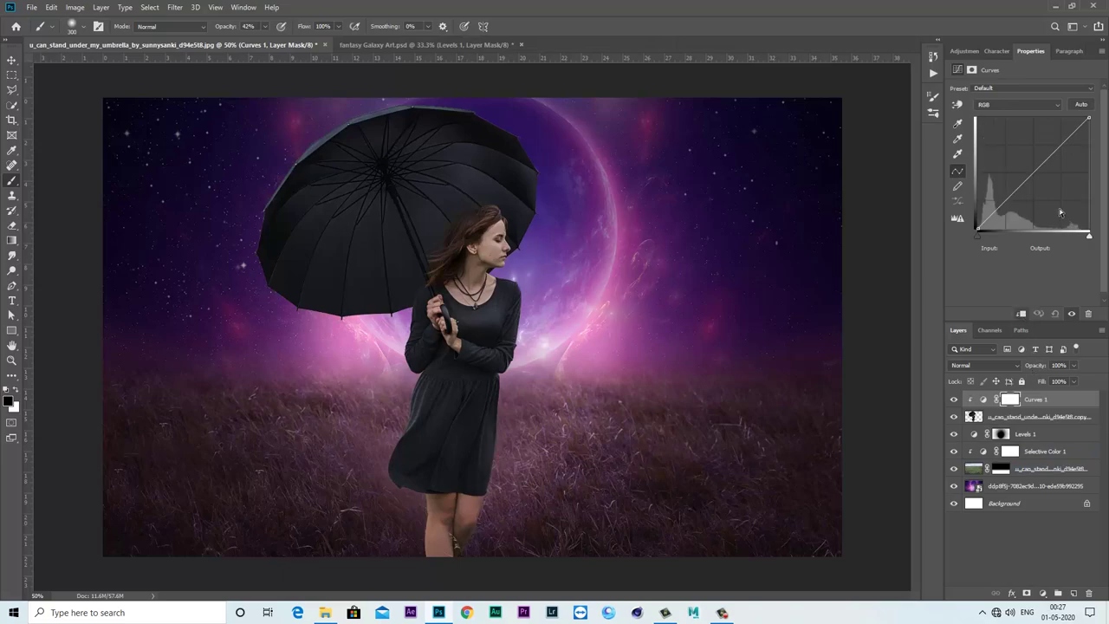
pyautogui.moveTo(1038, 167); pyautogui.dragTo(1026, 155)
pyautogui.click(1009, 400)
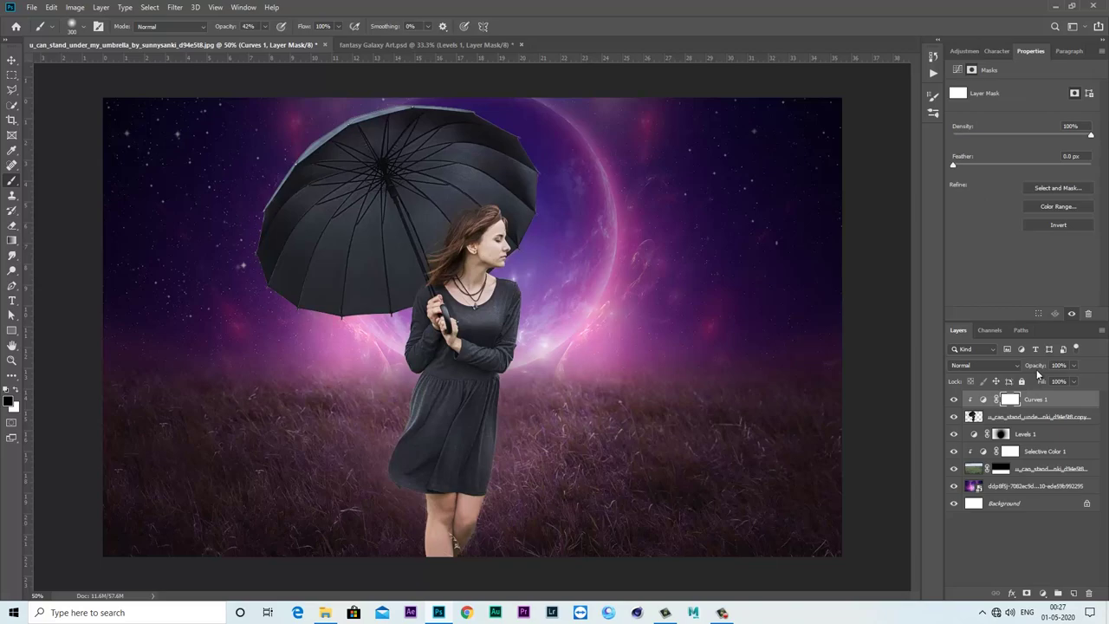
pyautogui.click(1062, 226)
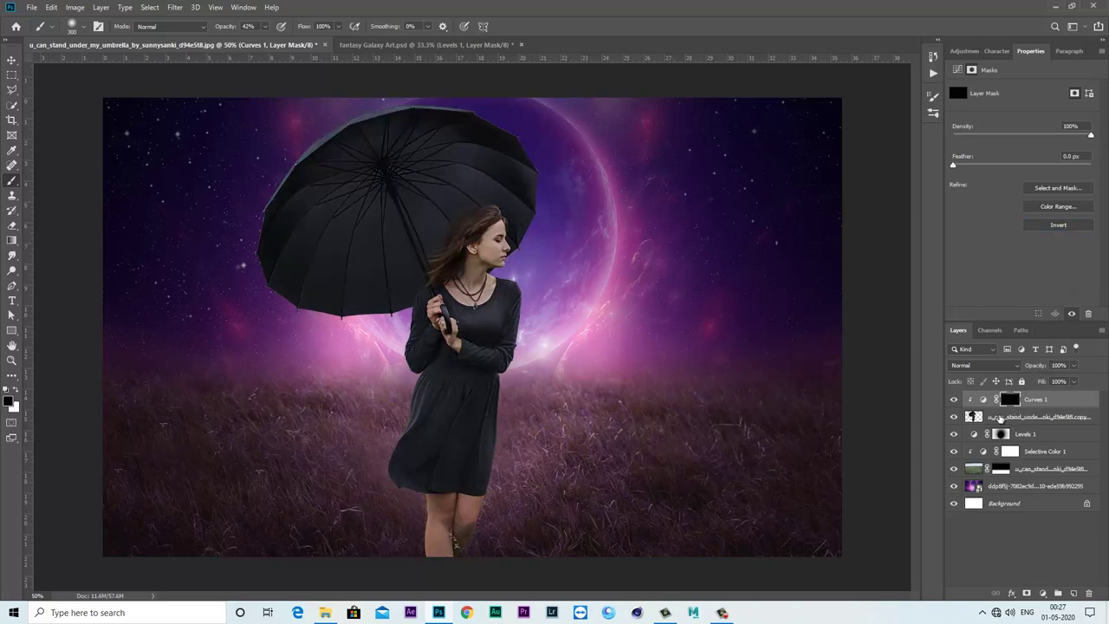
pyautogui.rightClick(11, 180)
pyautogui.hotkey('ctrl', '+')
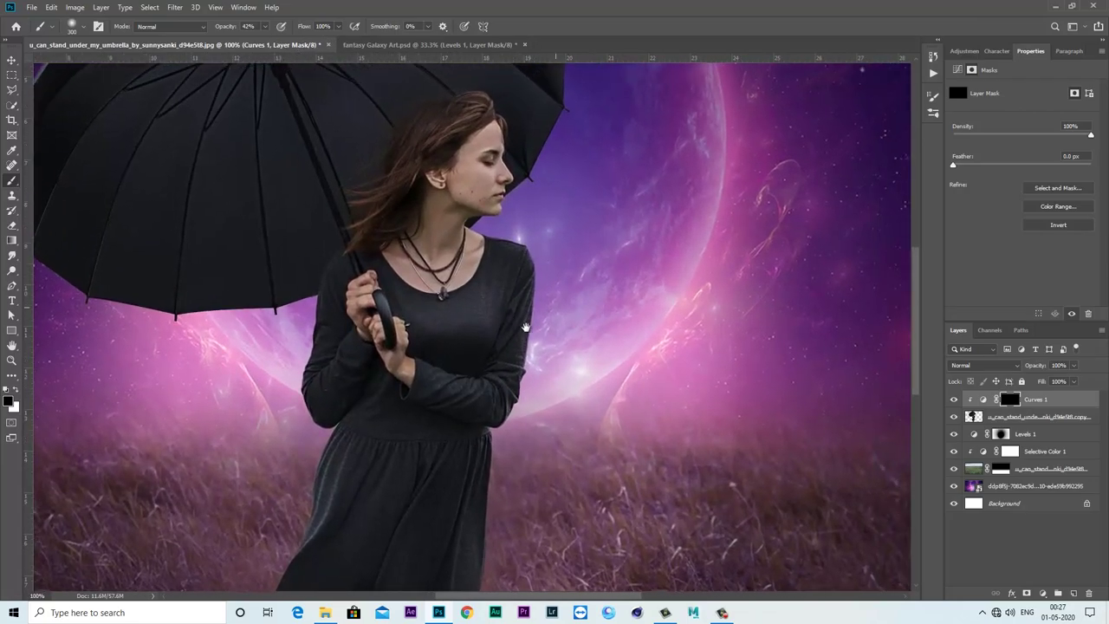
# - Set the brush to 79% opacity and size 70, zoomed to 200% on the girl's shoulder
pyautogui.scroll(2, 332, 78)
pyautogui.click(265, 27)
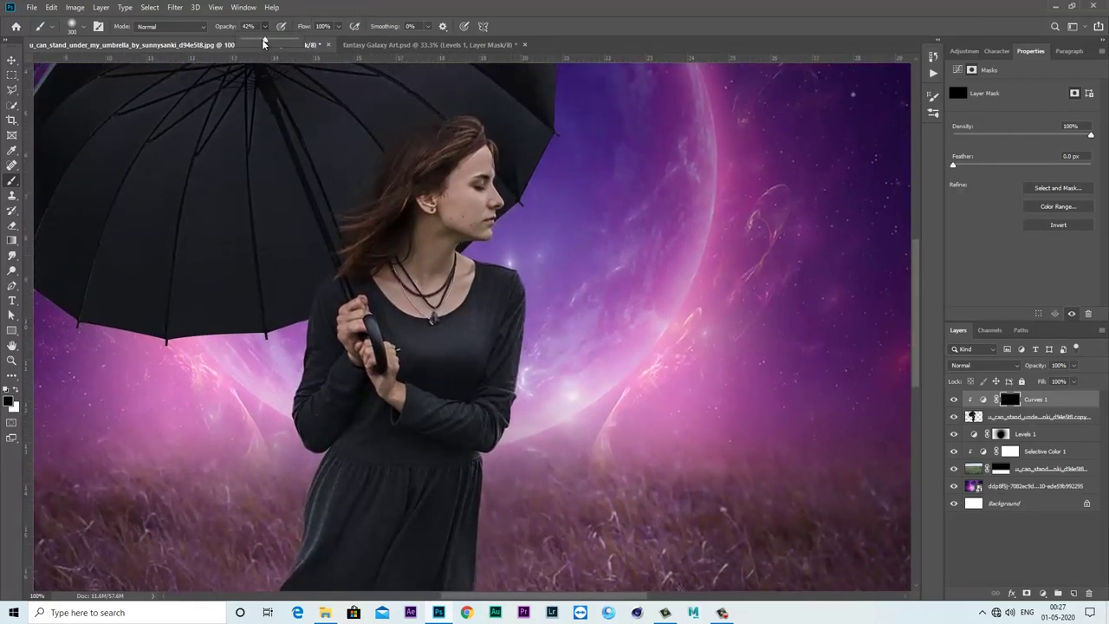
pyautogui.click(316, 15)
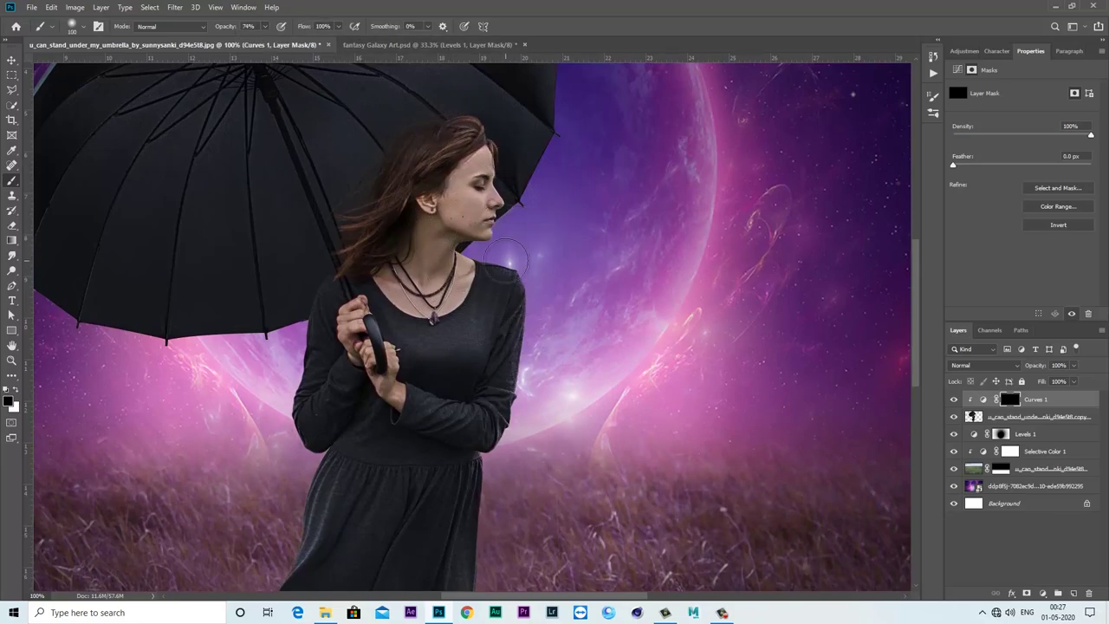
pyautogui.press('[')
pyautogui.press('[')
pyautogui.press('[')
pyautogui.hotkey('ctrl', '+')
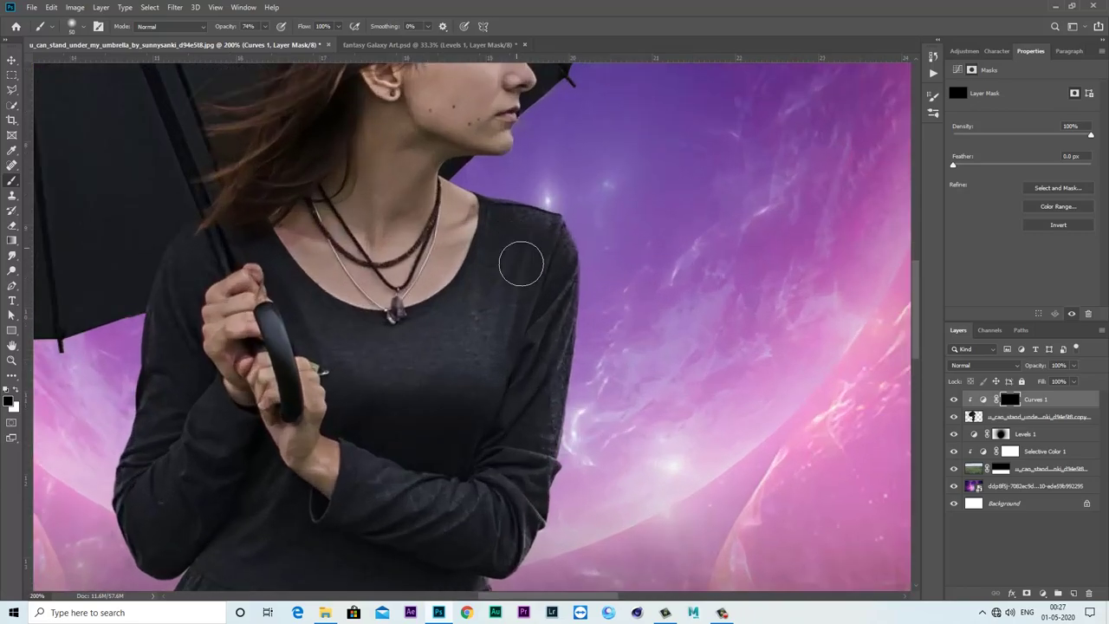
pyautogui.moveTo(532, 289); pyautogui.dragTo(530, 324)
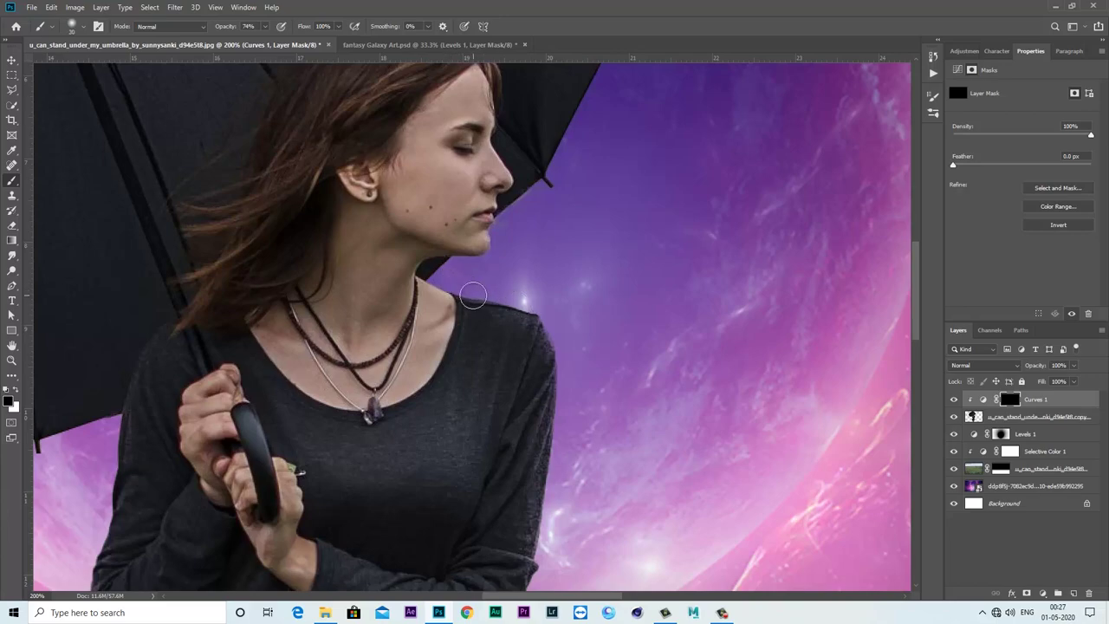
# - Paint white at 100% opacity on the Curves mask along the sleeve edges
pyautogui.click(16, 391)
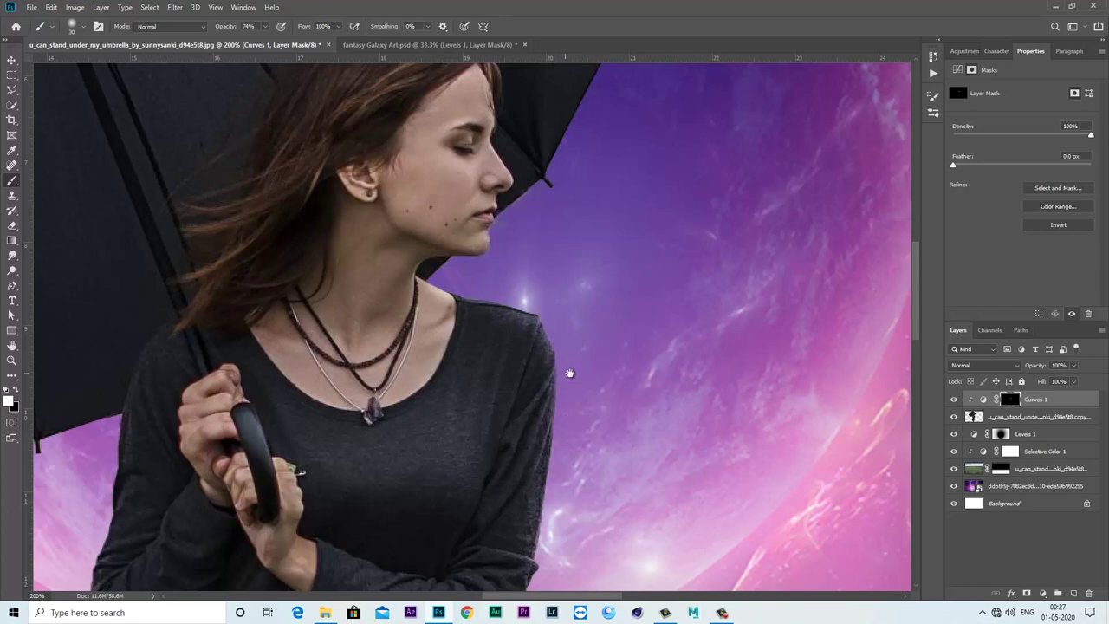
pyautogui.scroll(-3, 567, 372)
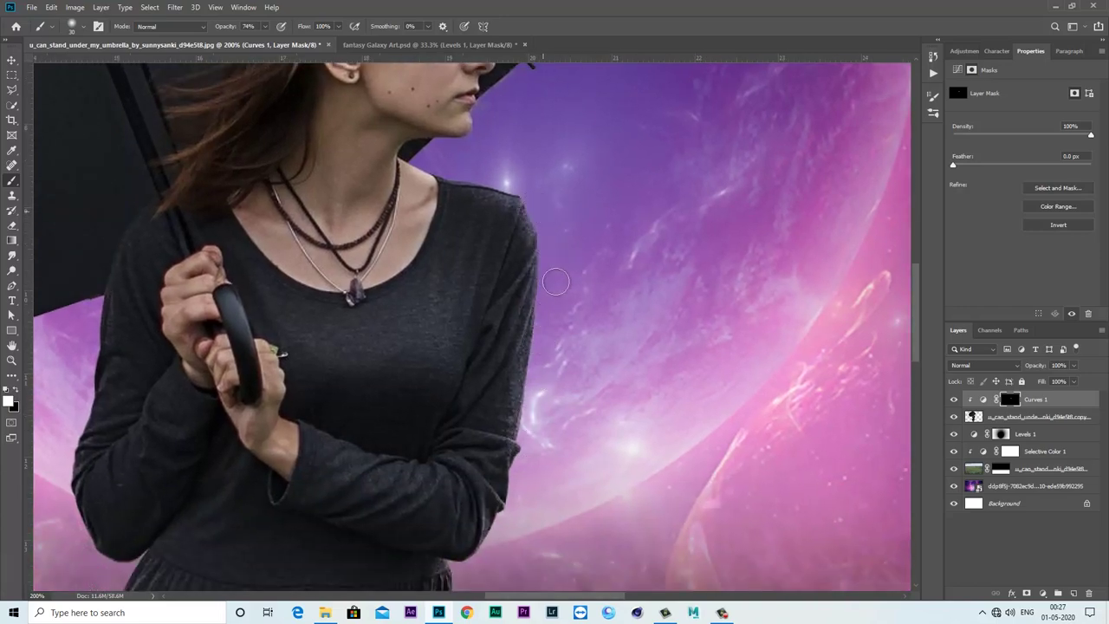
pyautogui.click(265, 27)
pyautogui.moveTo(267, 39); pyautogui.dragTo(295, 40)
pyautogui.scroll(-2, 539, 355)
pyautogui.scroll(-1, 537, 373)
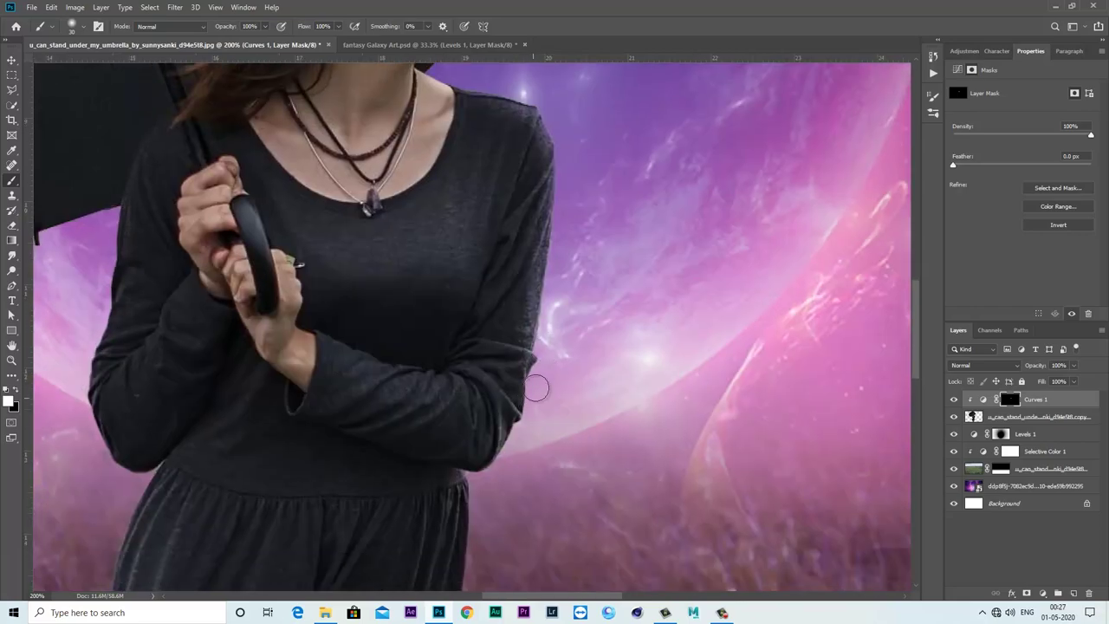
pyautogui.scroll(-2, 525, 416)
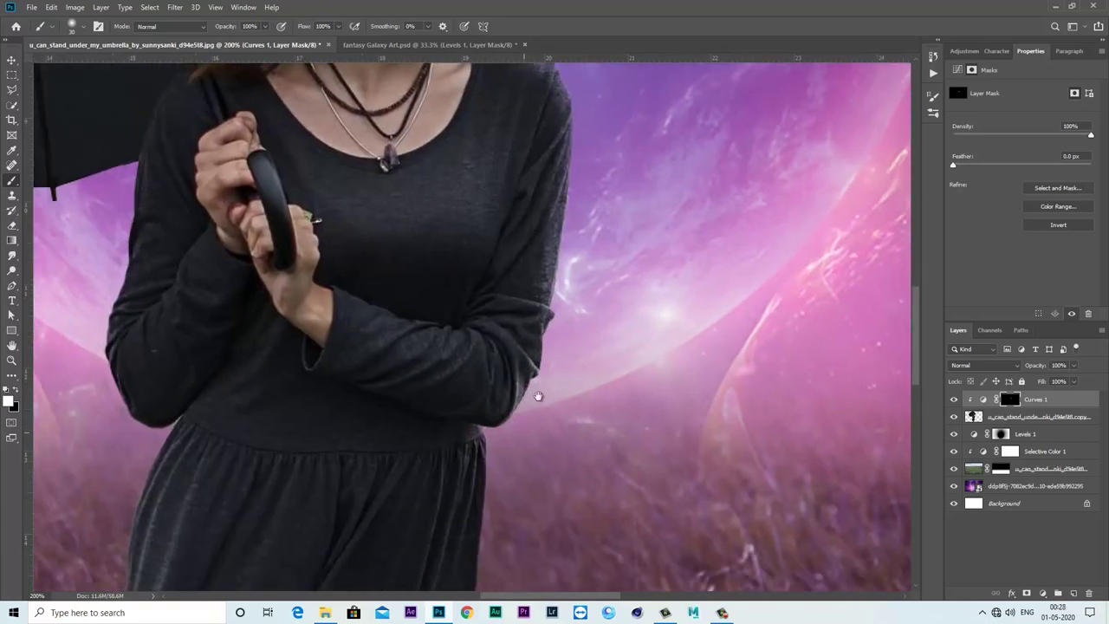
pyautogui.scroll(-2, 520, 386)
pyautogui.scroll(-2, 505, 372)
pyautogui.scroll(-3, 505, 364)
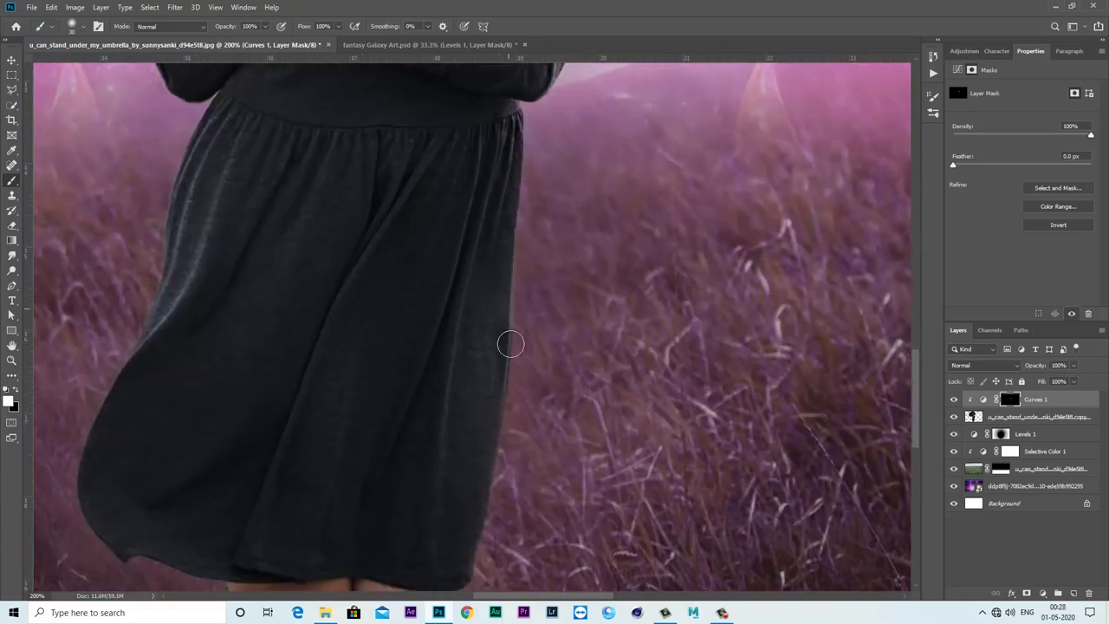
pyautogui.scroll(-2, 496, 517)
pyautogui.scroll(-3, 511, 476)
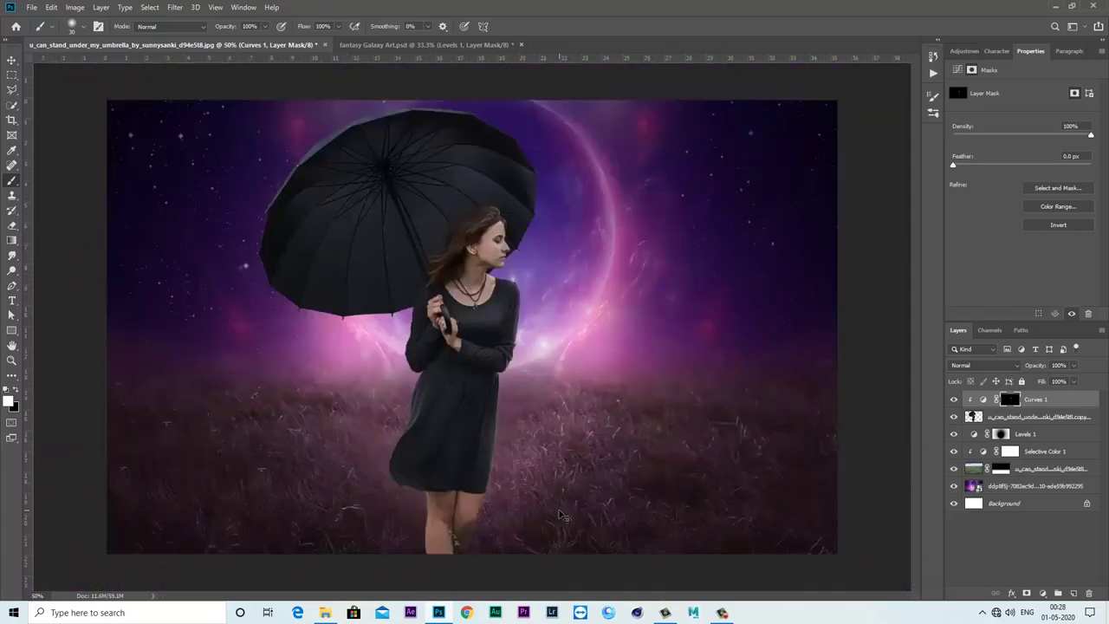
pyautogui.scroll(2, 537, 416)
pyautogui.scroll(2, 556, 377)
pyautogui.scroll(2, 519, 347)
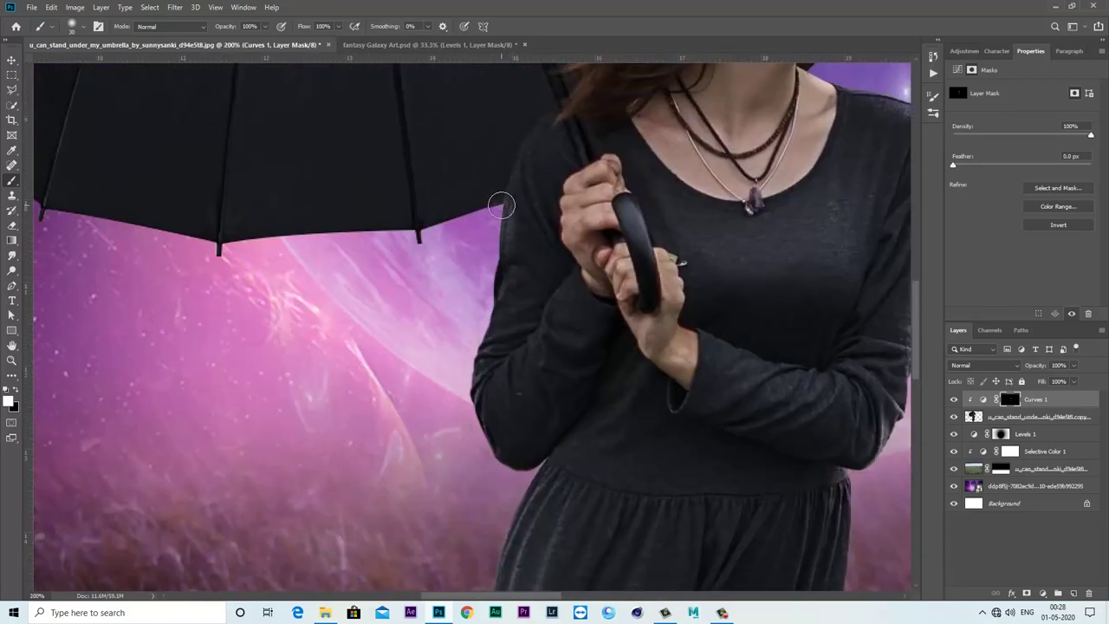
# - With a slightly smaller brush, lighten the dress and skirt edges, then zoom out to the whole image
pyautogui.press('[')
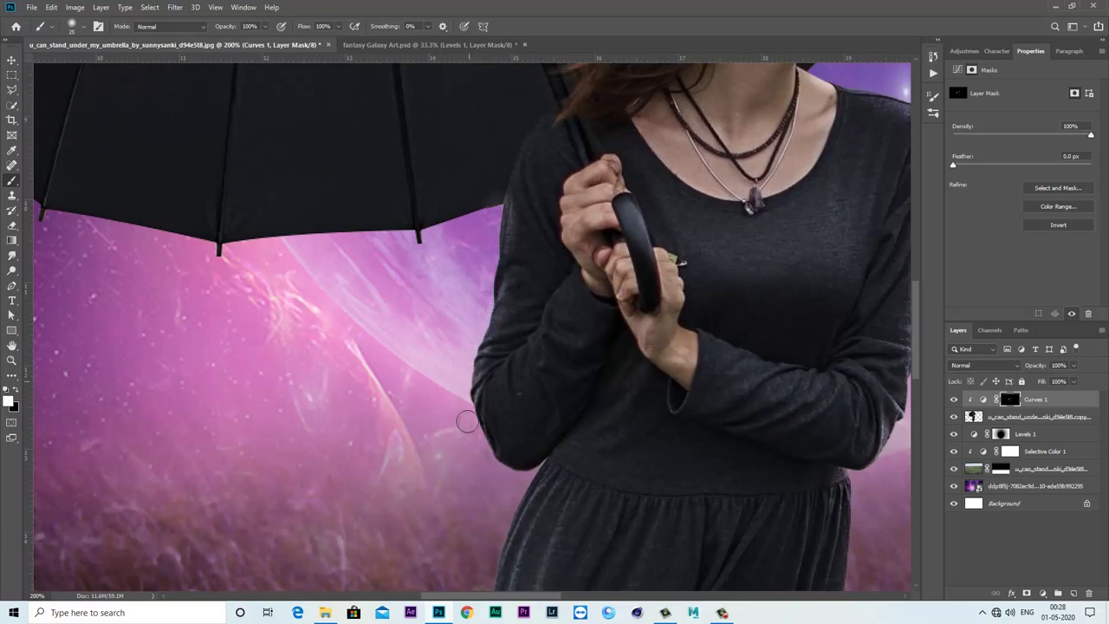
pyautogui.moveTo(521, 495); pyautogui.dragTo(545, 409)
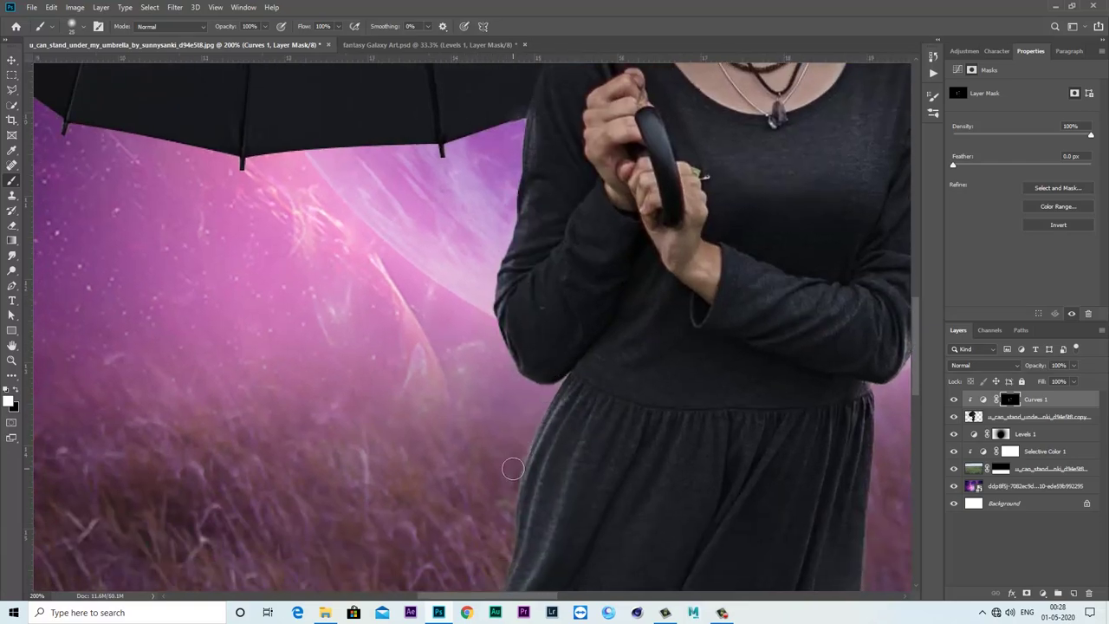
pyautogui.scroll(-5, 511, 498)
pyautogui.scroll(-1, 485, 416)
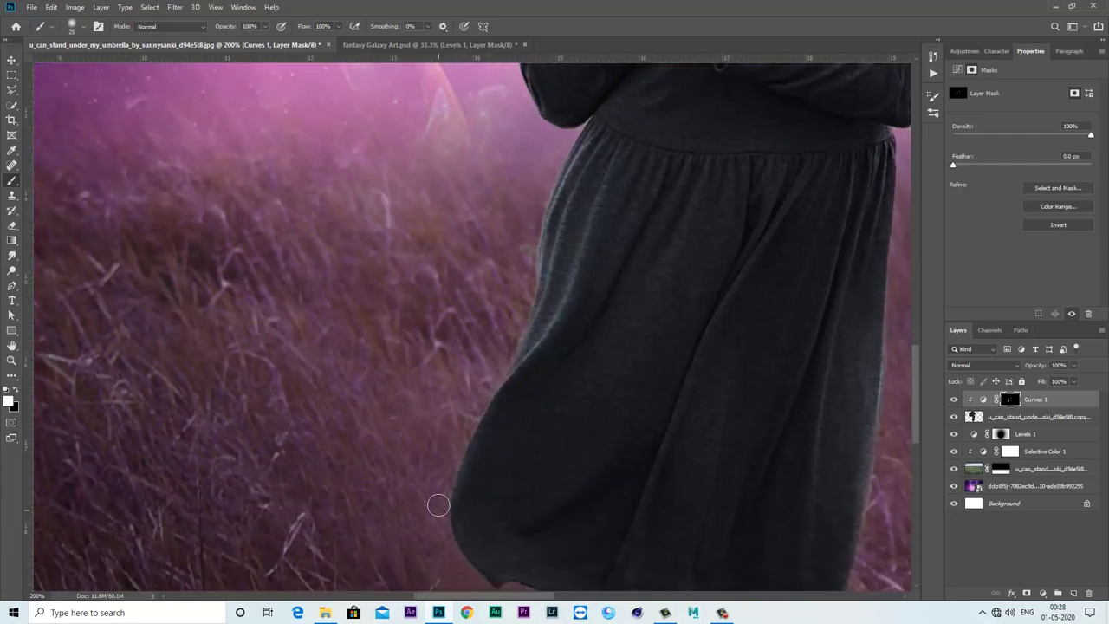
pyautogui.scroll(-3, 439, 502)
pyautogui.scroll(6, 460, 364)
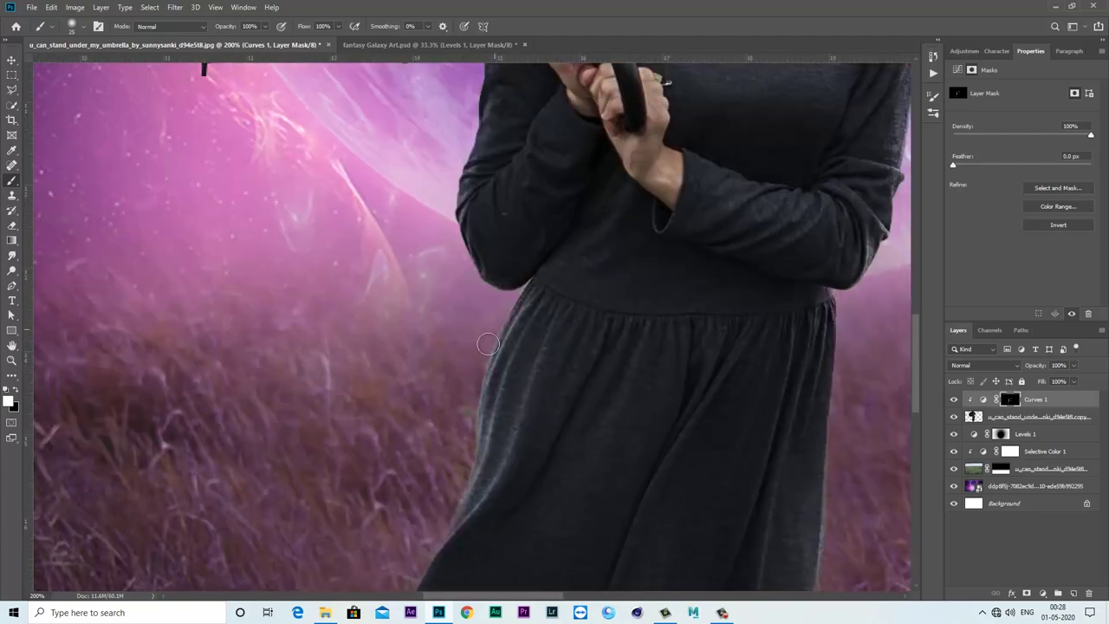
pyautogui.scroll(2, 488, 344)
pyautogui.hotkey('ctrl', '-')
pyautogui.hotkey('ctrl', '-')
pyautogui.hotkey('ctrl', '-')
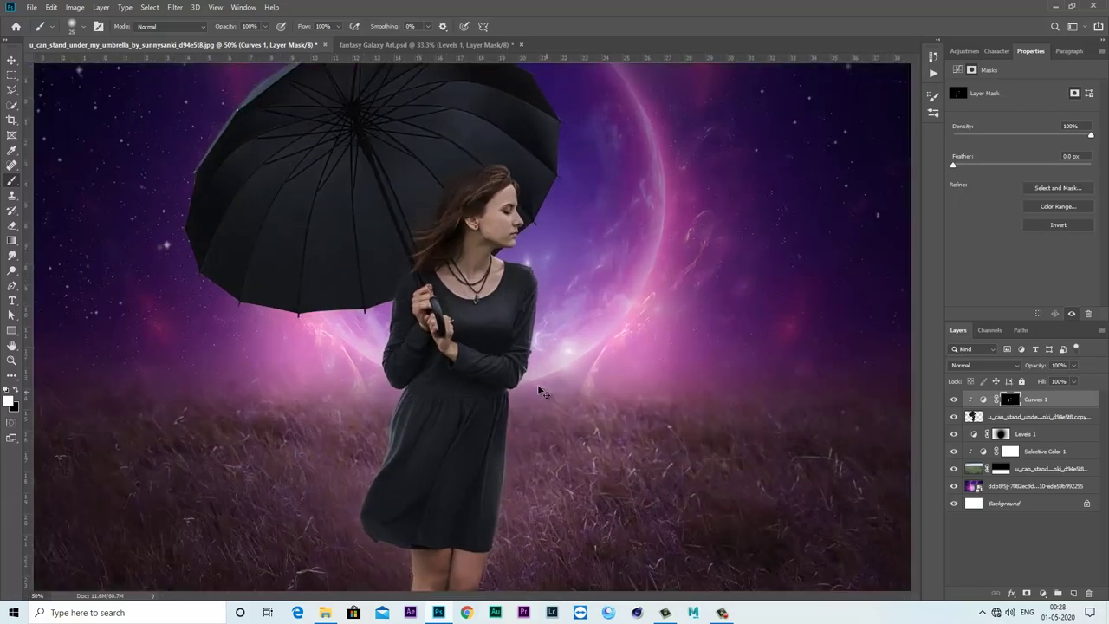
# - Move along the umbrella's top edge toward the sky on its left at 200% zoom
pyautogui.scroll(2, 538, 392)
pyautogui.scroll(1, 537, 374)
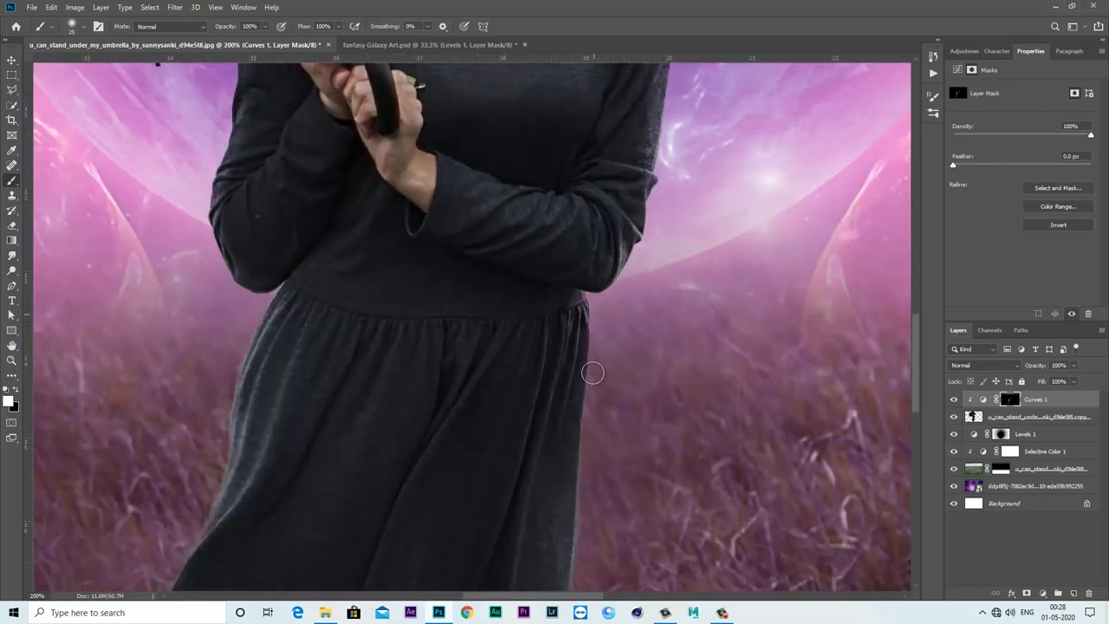
pyautogui.scroll(5, 607, 363)
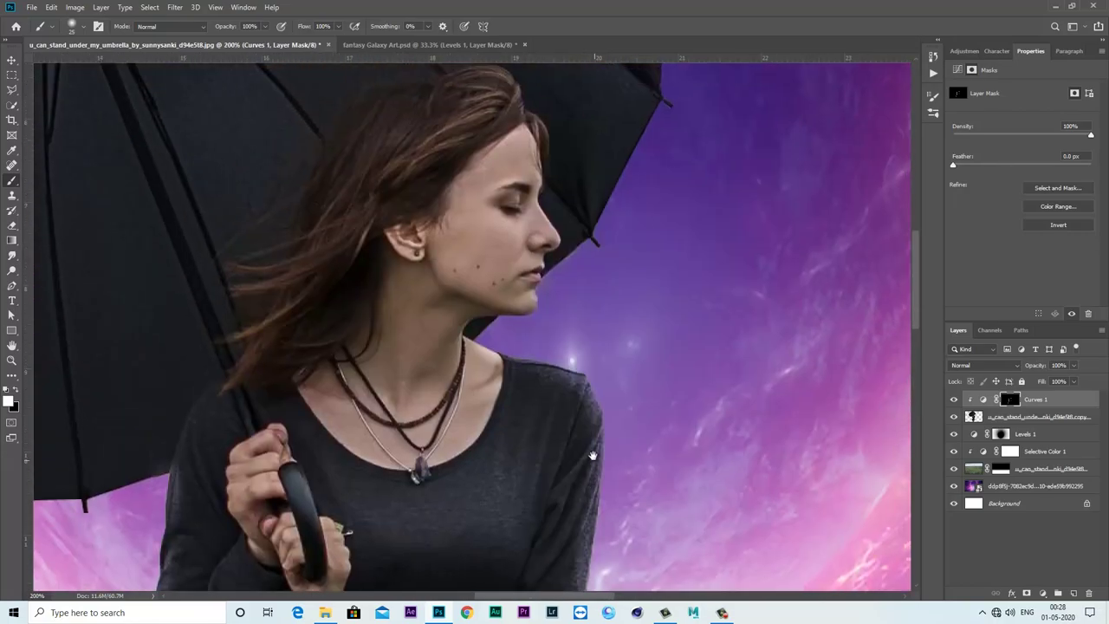
pyautogui.scroll(2, 550, 339)
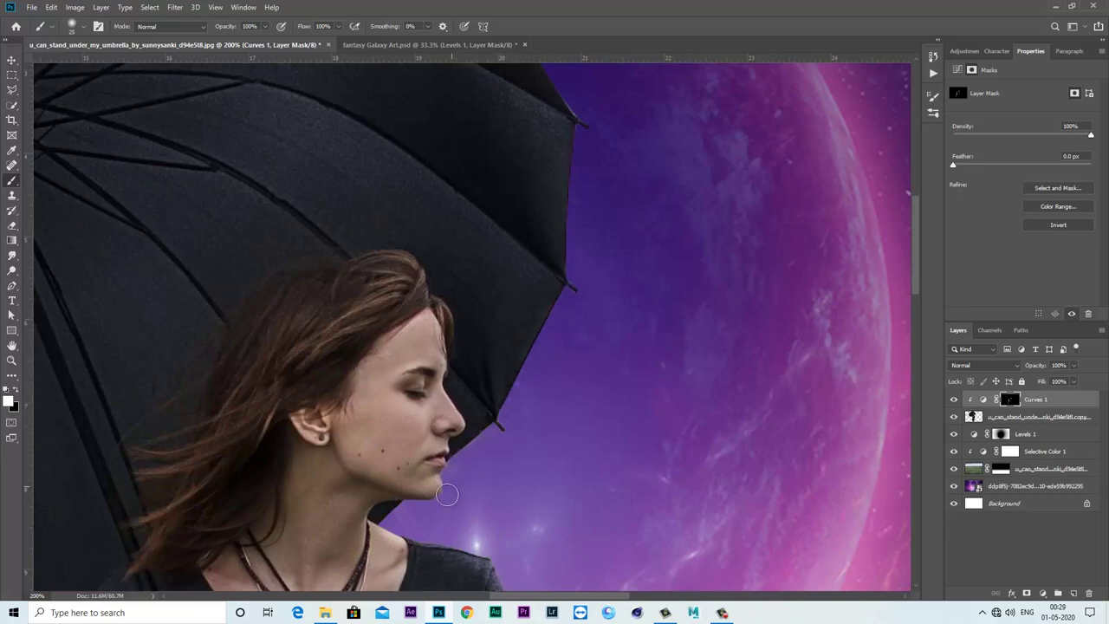
pyautogui.scroll(1, 475, 464)
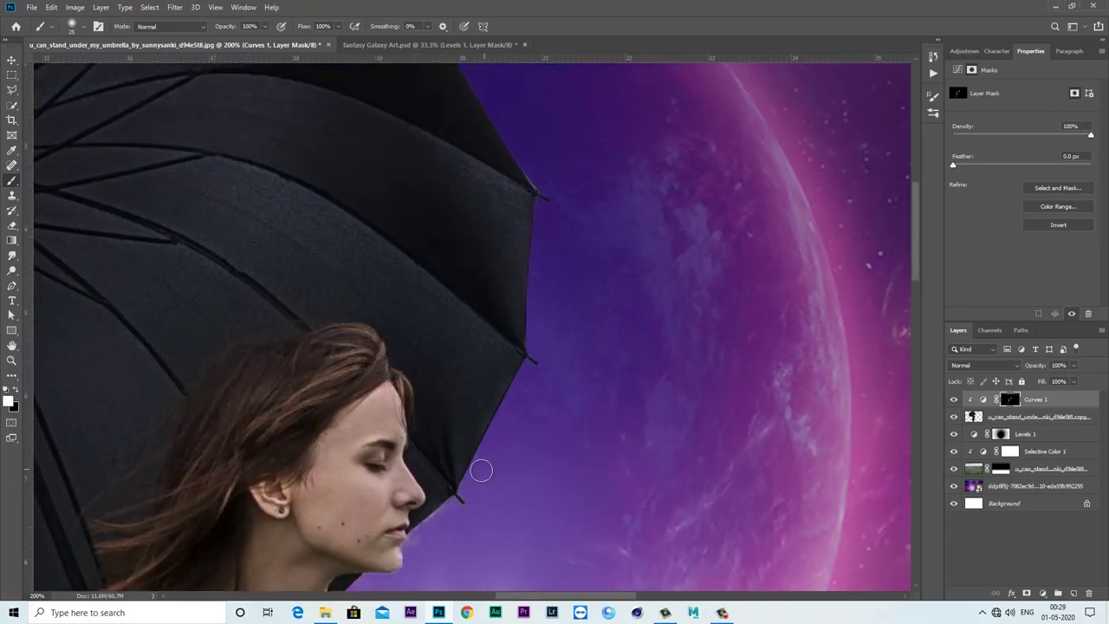
pyautogui.scroll(1, 531, 332)
pyautogui.scroll(1, 542, 372)
pyautogui.moveTo(553, 424); pyautogui.dragTo(560, 379)
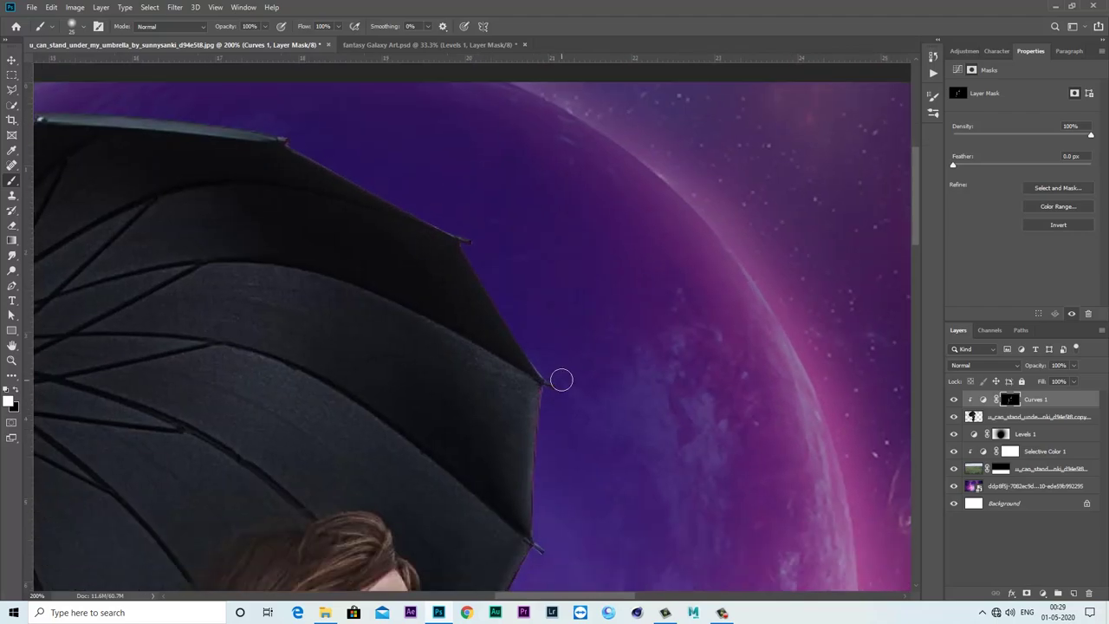
pyautogui.moveTo(429, 220); pyautogui.dragTo(569, 287)
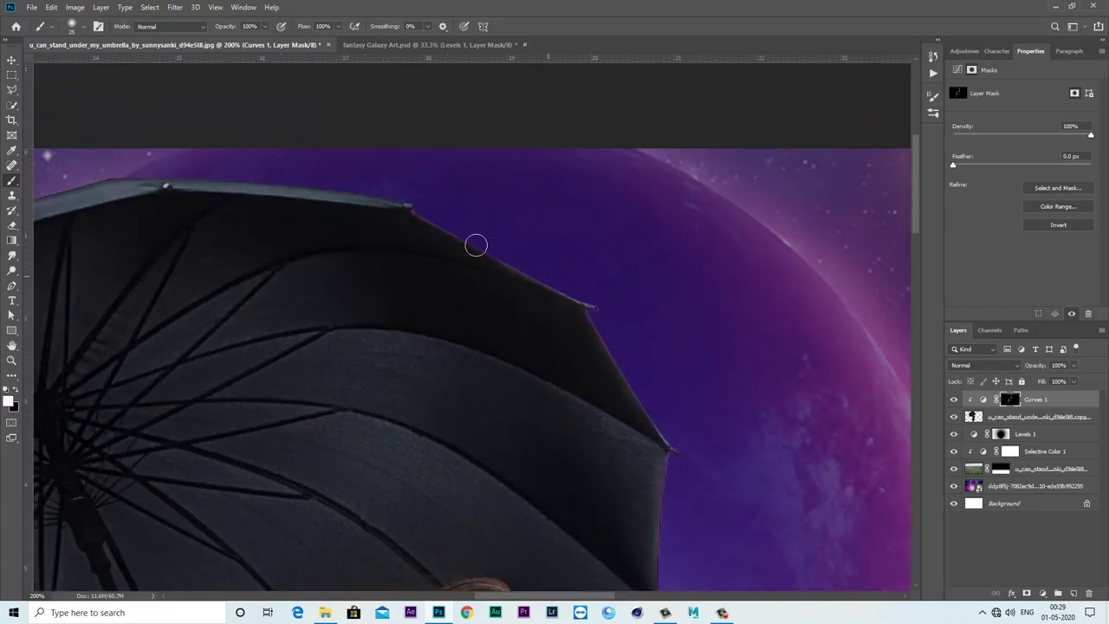
pyautogui.moveTo(421, 200); pyautogui.dragTo(564, 267)
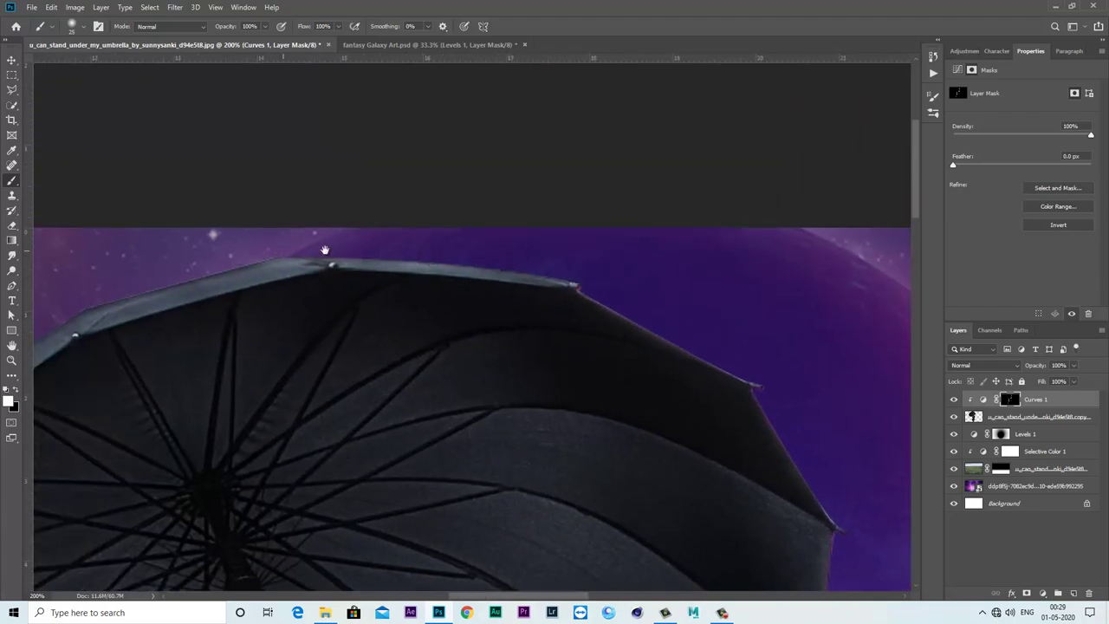
pyautogui.moveTo(316, 241); pyautogui.dragTo(606, 255)
pyautogui.moveTo(324, 325); pyautogui.dragTo(458, 280)
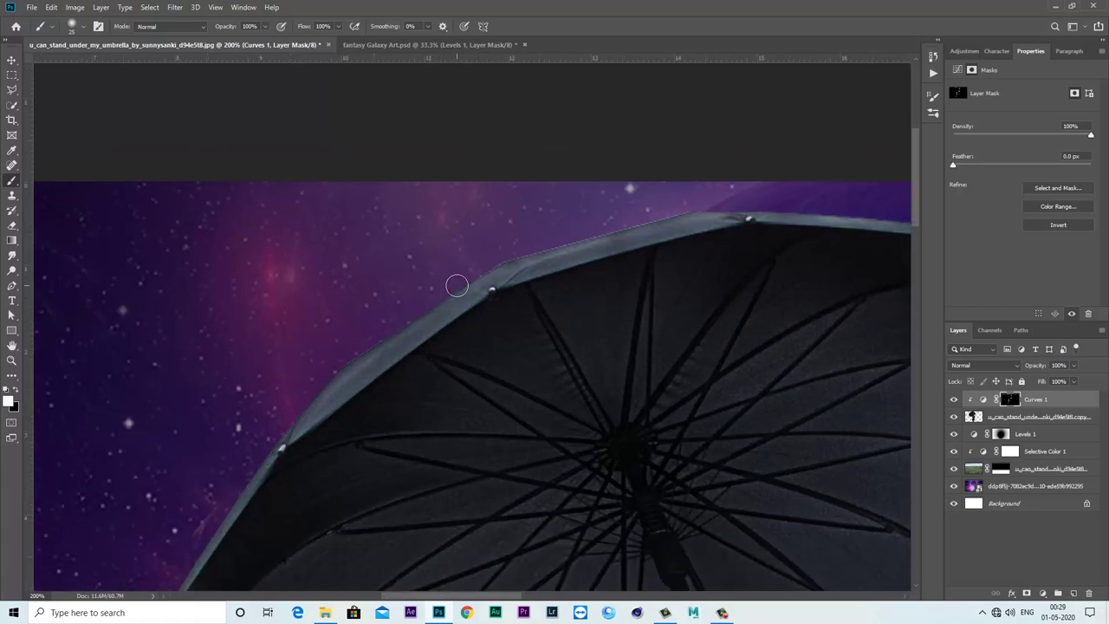
# - Paint white along the umbrella's left and lower-left rim, then zoom back out
pyautogui.moveTo(324, 369); pyautogui.dragTo(450, 288)
pyautogui.moveTo(354, 415); pyautogui.dragTo(428, 314)
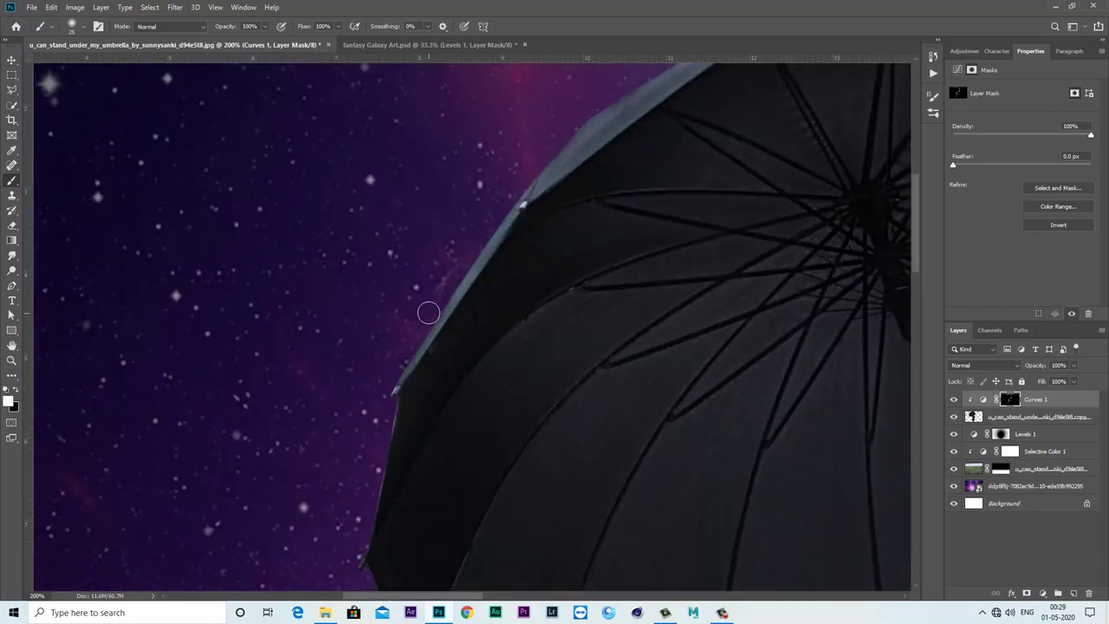
pyautogui.moveTo(359, 557); pyautogui.dragTo(368, 385)
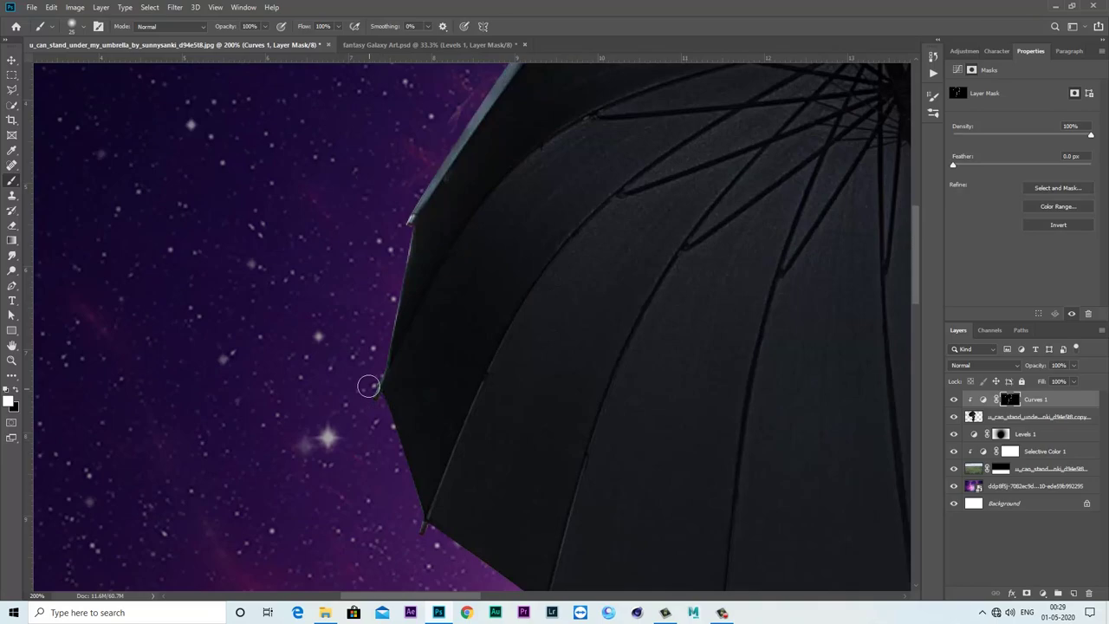
pyautogui.hotkey('ctrl', '-')
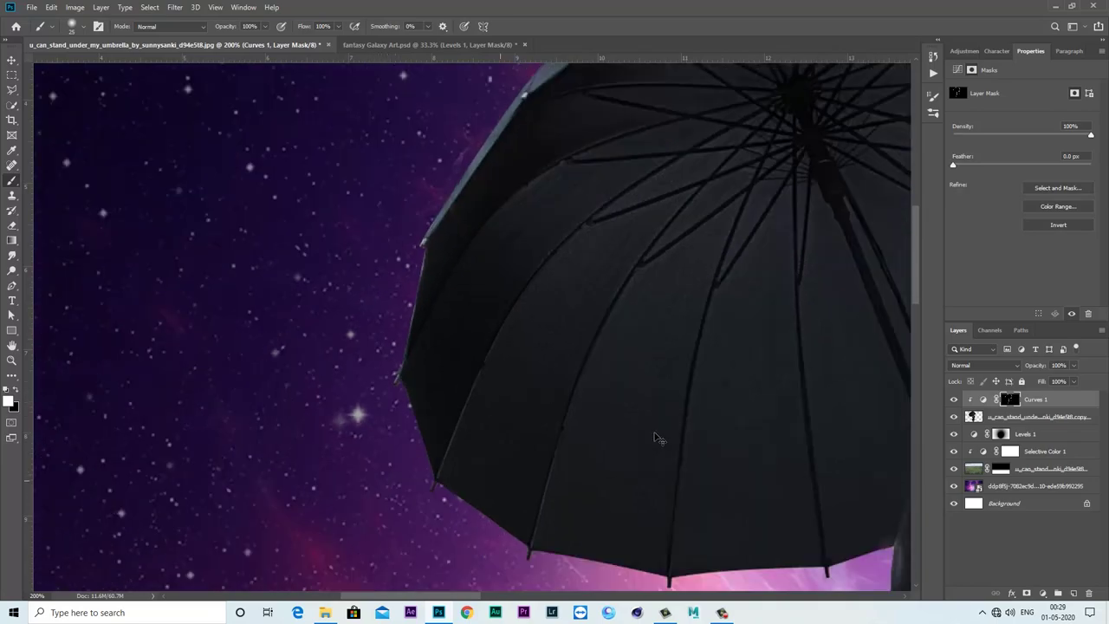
pyautogui.hotkey('ctrl', '-')
pyautogui.hotkey('ctrl', '-')
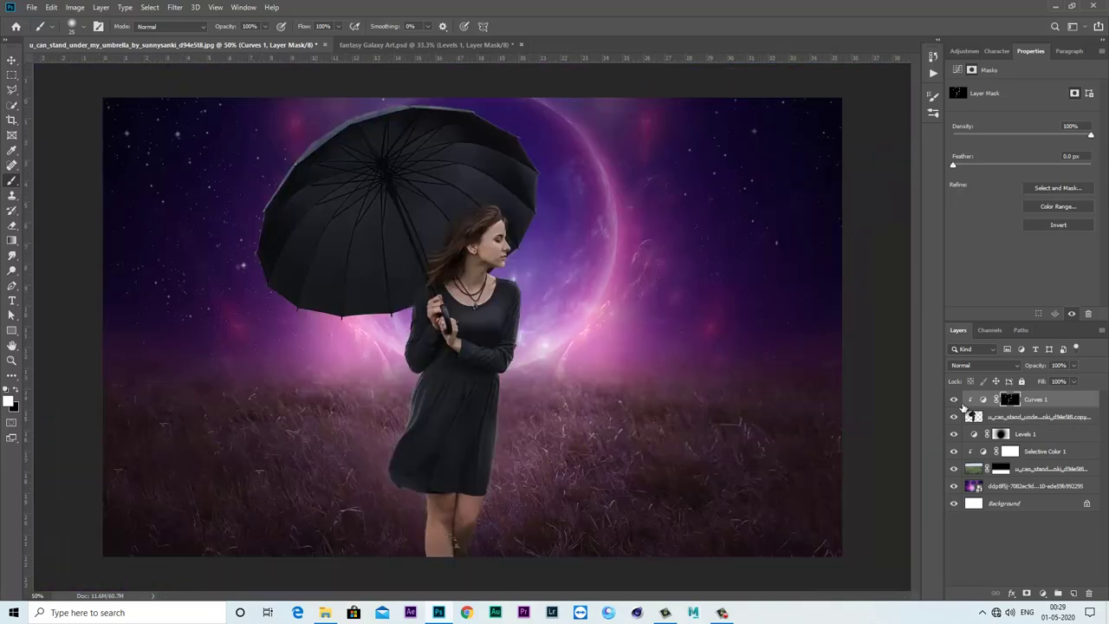
# - Add a #f48efd pink Solid Color fill layer and clip it to the girl layer
pyautogui.click(953, 399)
pyautogui.click(1044, 593)
pyautogui.click(1055, 395)
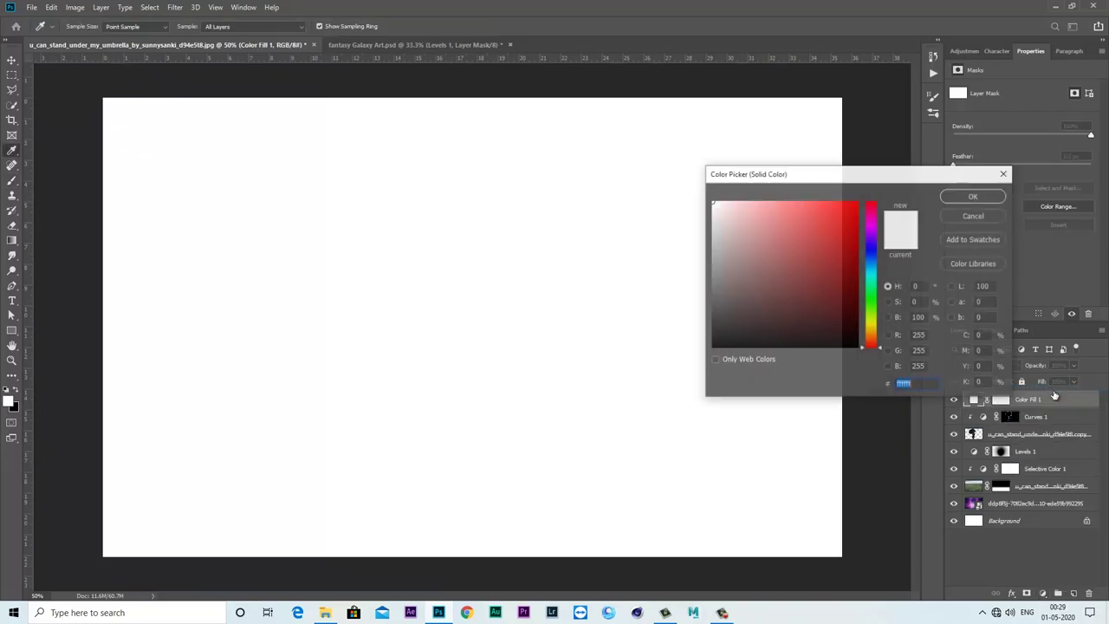
pyautogui.moveTo(873, 243); pyautogui.dragTo(871, 227)
pyautogui.moveTo(800, 207)
pyautogui.mouseDown()
pyautogui.moveTo(777, 201)
pyautogui.moveTo(772, 216)
pyautogui.moveTo(767, 205)
pyautogui.mouseUp()
pyautogui.click(973, 196)
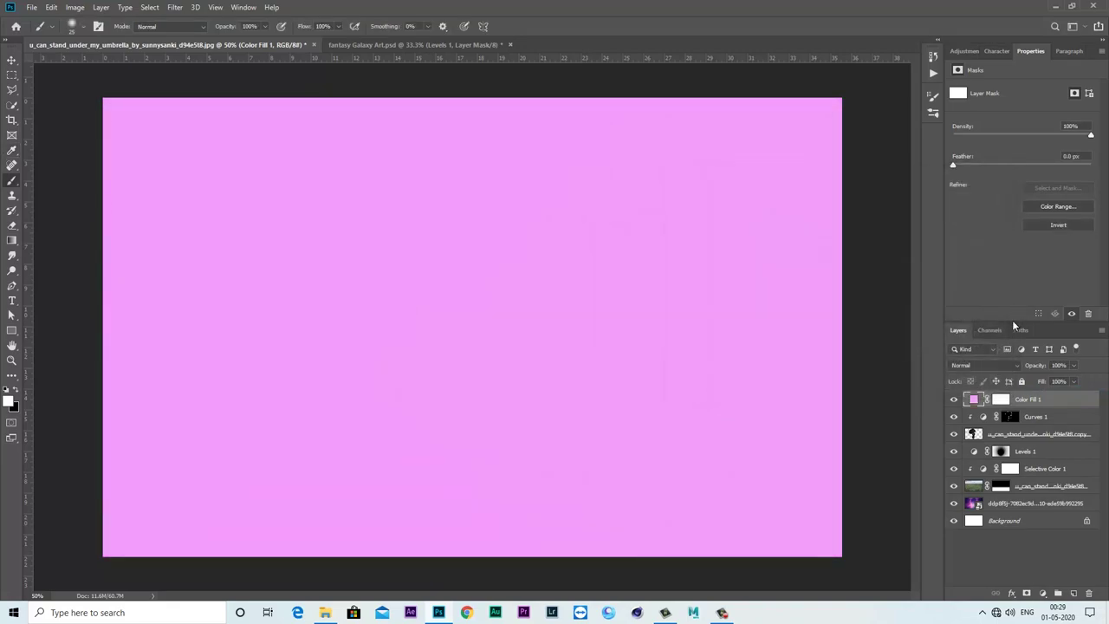
pyautogui.rightClick(982, 396)
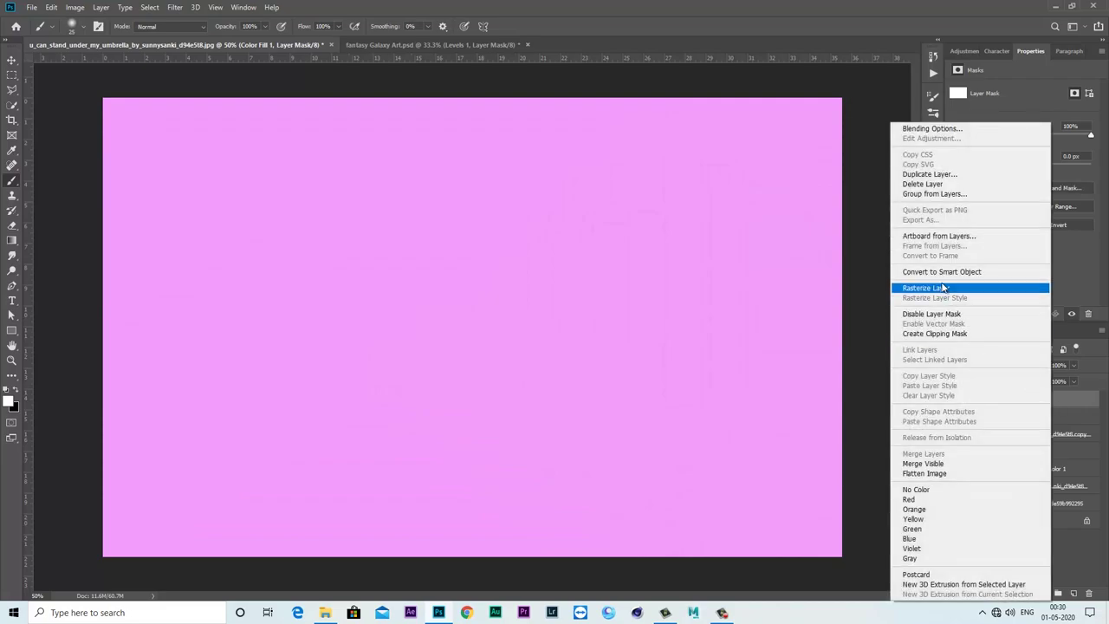
pyautogui.click(945, 335)
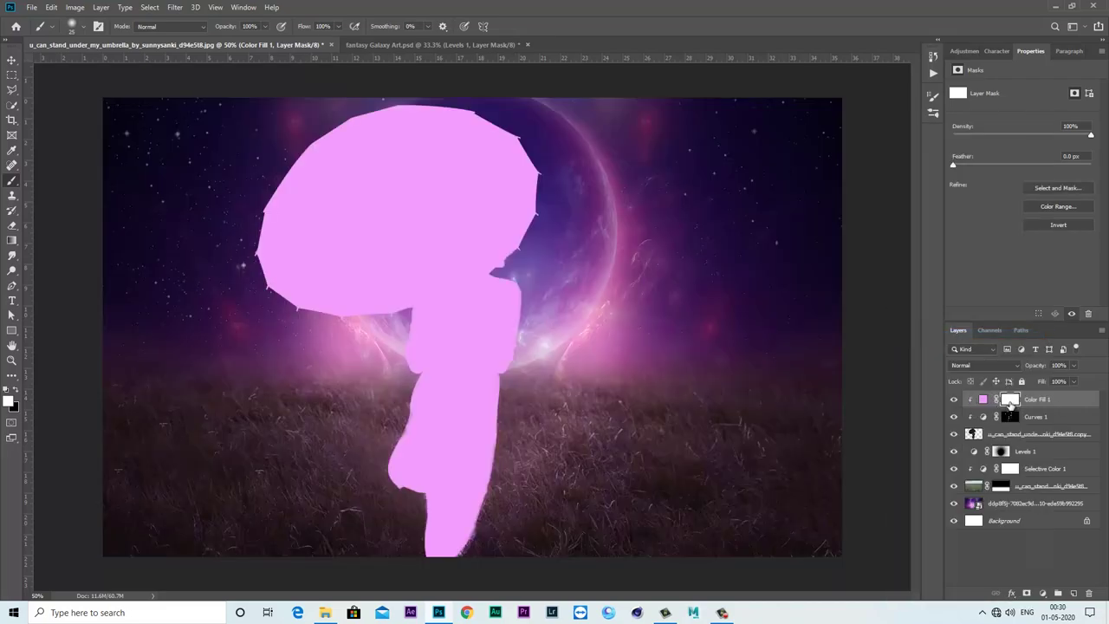
# - Invert the Color Fill 1 mask to black and switch to the Brush tool
pyautogui.click(1057, 226)
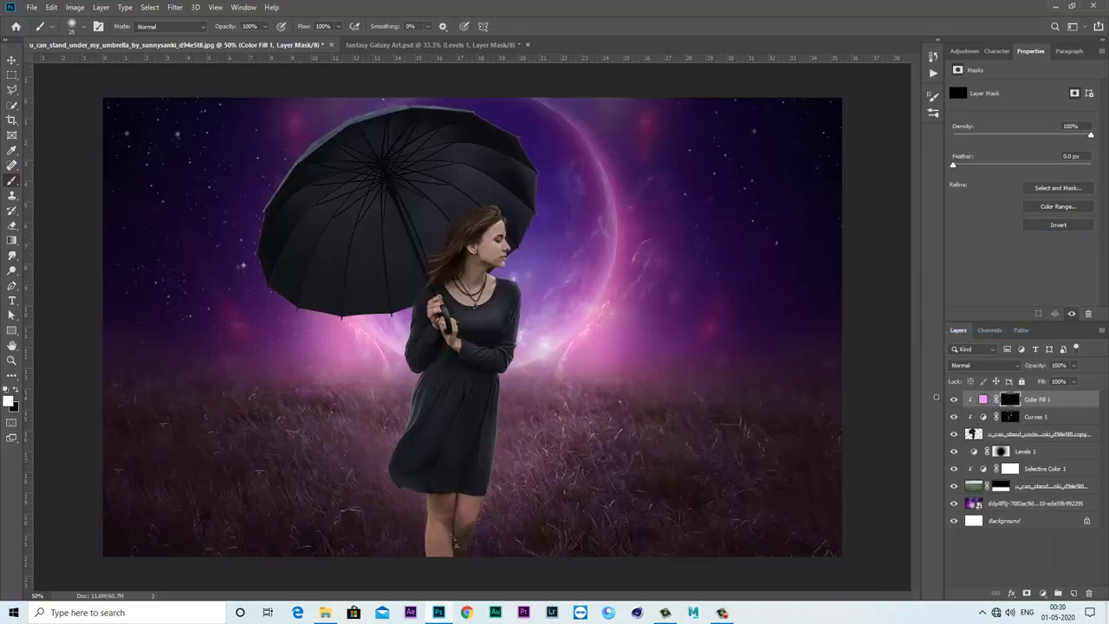
pyautogui.rightClick(13, 180)
pyautogui.click(61, 184)
pyautogui.scroll(1, 569, 289)
pyautogui.scroll(1, 569, 297)
pyautogui.scroll(1, 555, 364)
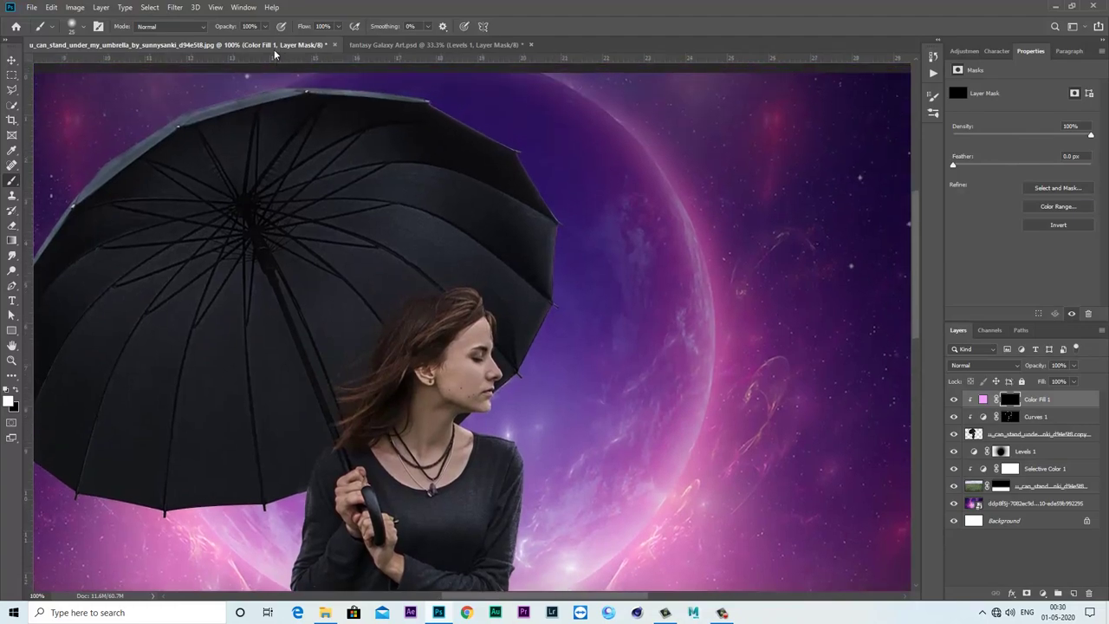
pyautogui.moveTo(556, 175); pyautogui.dragTo(545, 189)
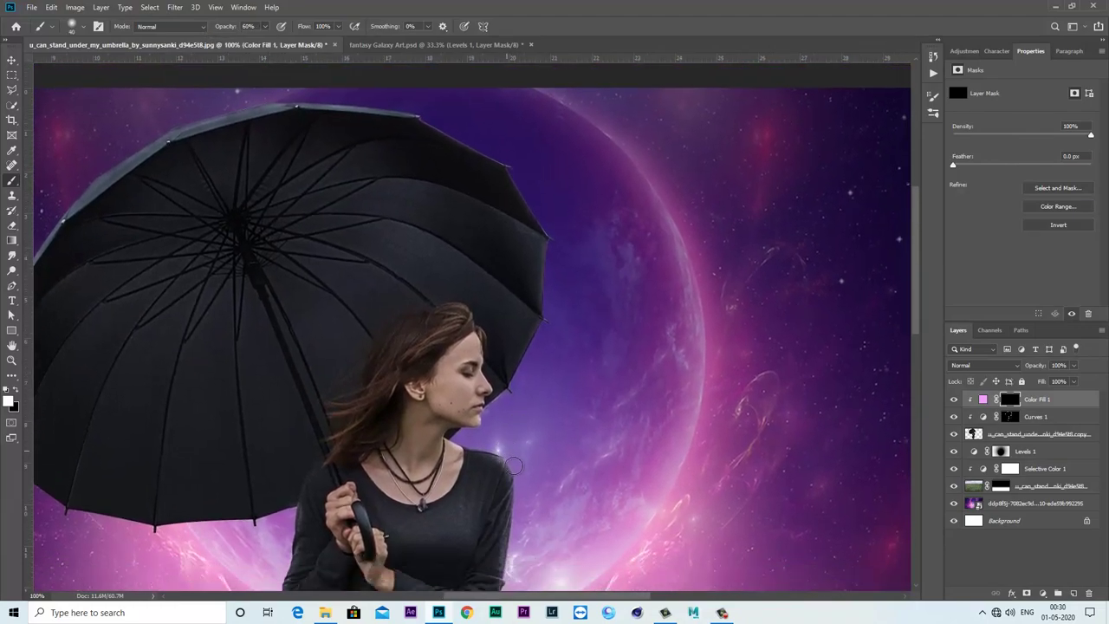
pyautogui.moveTo(524, 469); pyautogui.dragTo(532, 337)
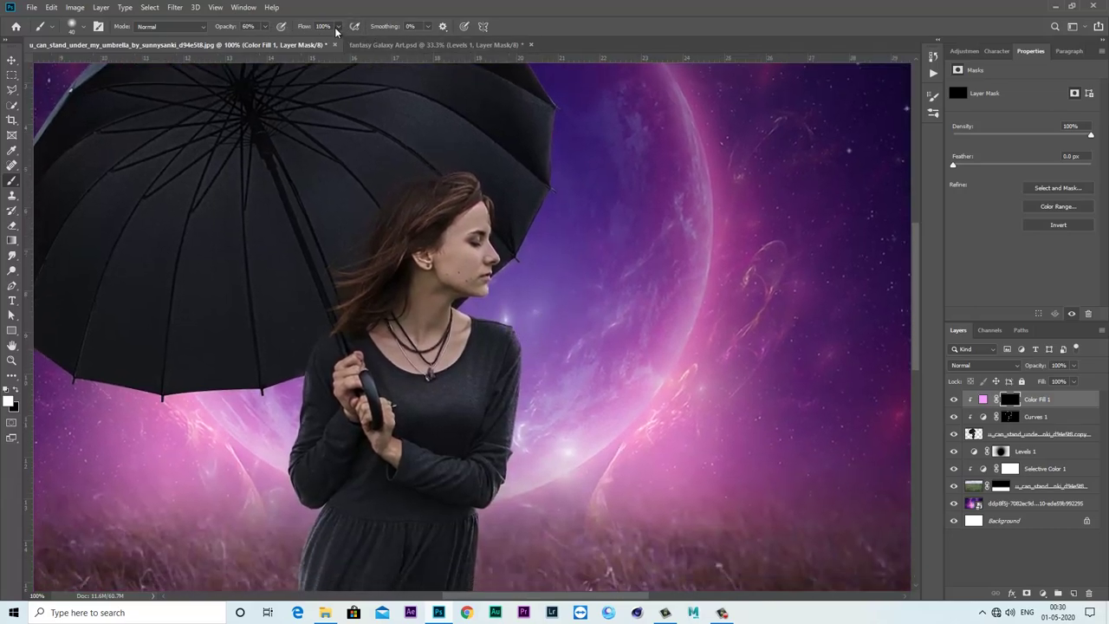
# - Lower brush flow to about 59% and paint pink glow along the umbrella's top edge
pyautogui.moveTo(336, 31); pyautogui.dragTo(318, 41)
pyautogui.click(528, 347)
pyautogui.scroll(3, 450, 165)
pyautogui.scroll(2, 319, 147)
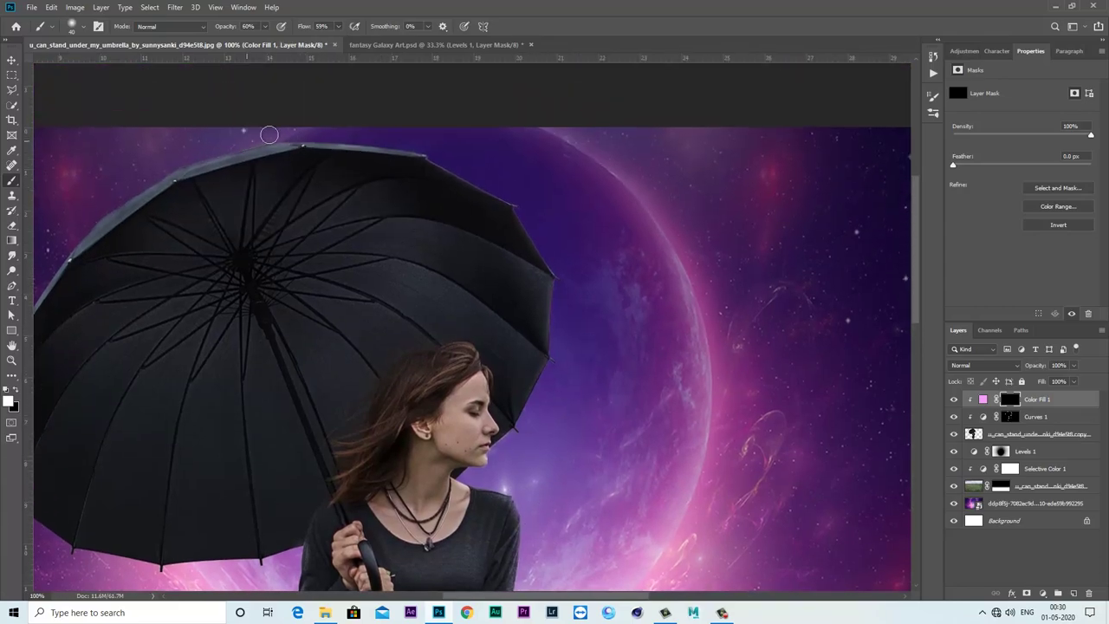
pyautogui.moveTo(242, 139); pyautogui.dragTo(374, 138)
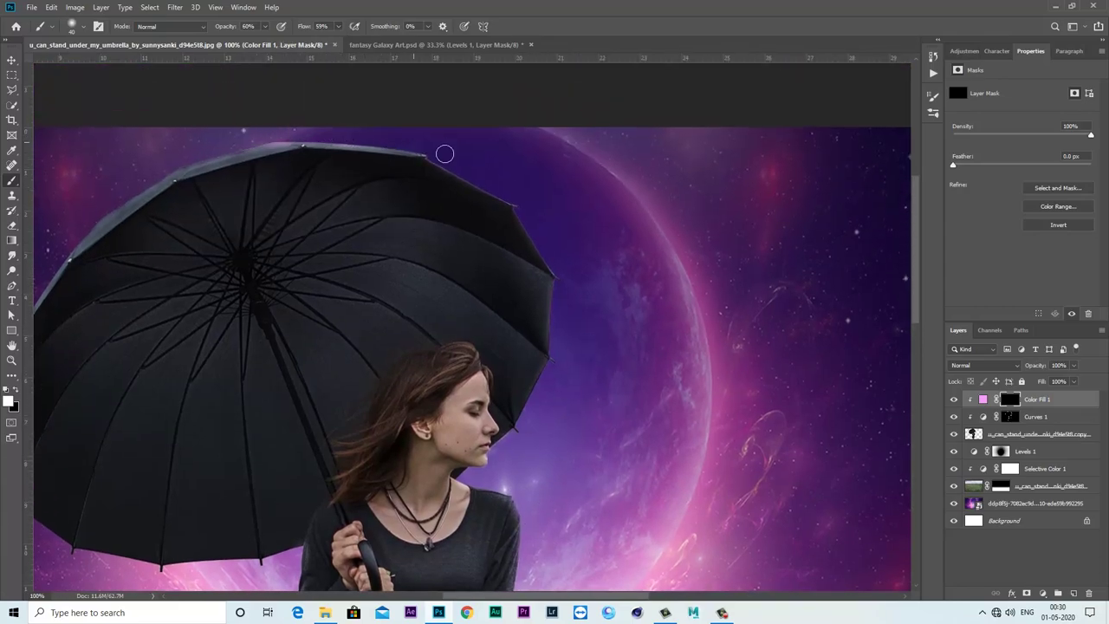
pyautogui.moveTo(493, 184); pyautogui.dragTo(529, 207)
# - Paint glow along the girl's arm at 50% zoom, undoing a stray stroke beside it
pyautogui.moveTo(560, 242); pyautogui.dragTo(549, 210)
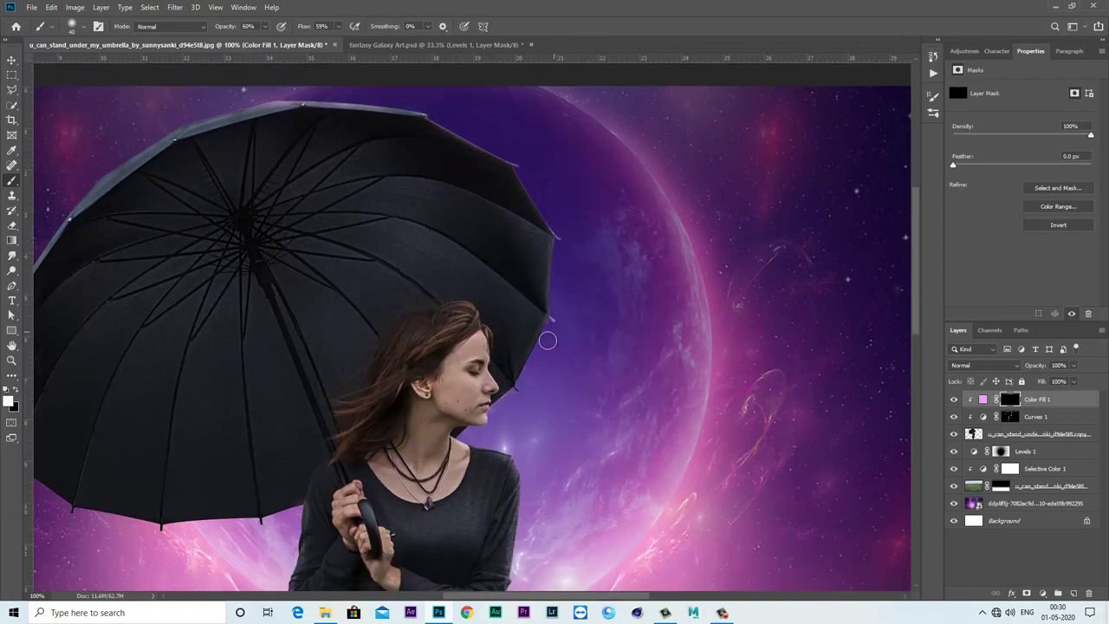
pyautogui.moveTo(518, 395); pyautogui.dragTo(530, 334)
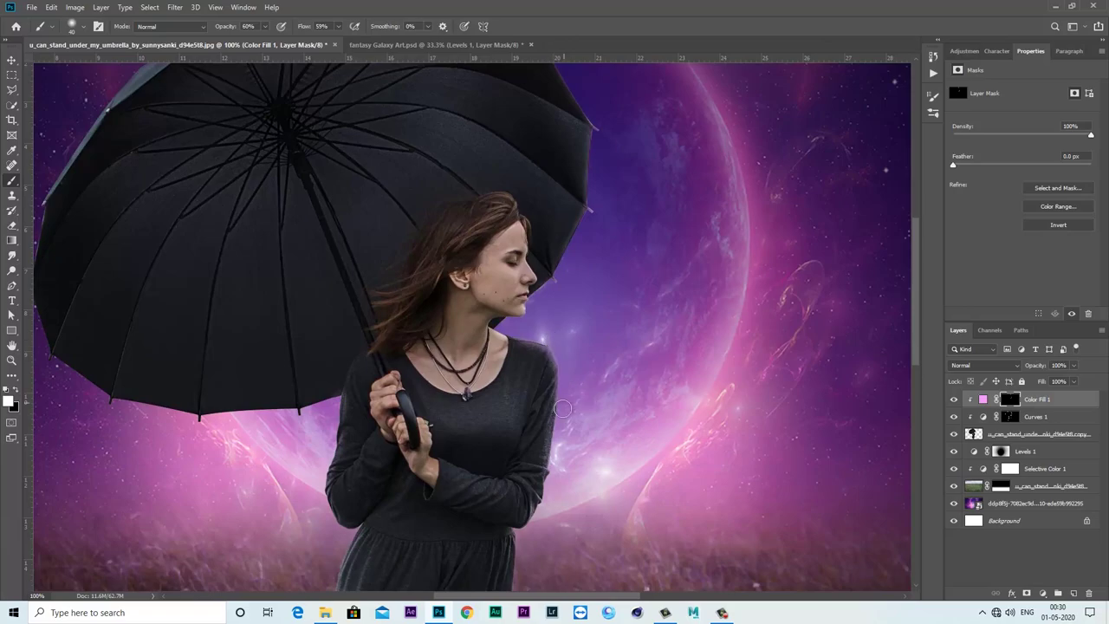
pyautogui.moveTo(572, 407); pyautogui.dragTo(566, 279)
pyautogui.moveTo(525, 396); pyautogui.dragTo(533, 325)
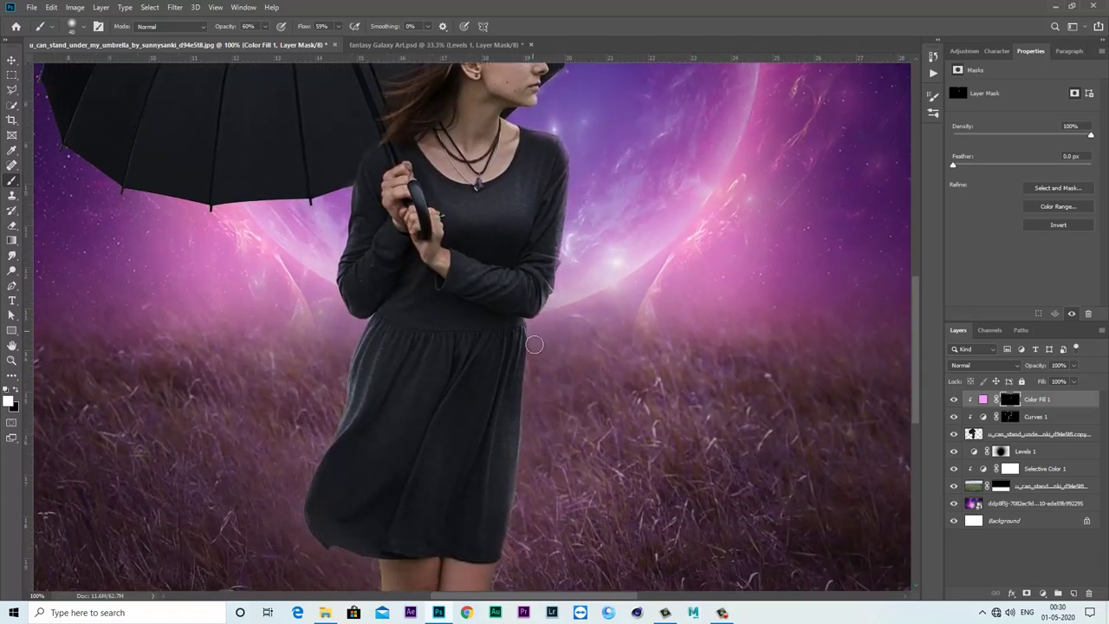
pyautogui.moveTo(533, 480); pyautogui.dragTo(550, 446)
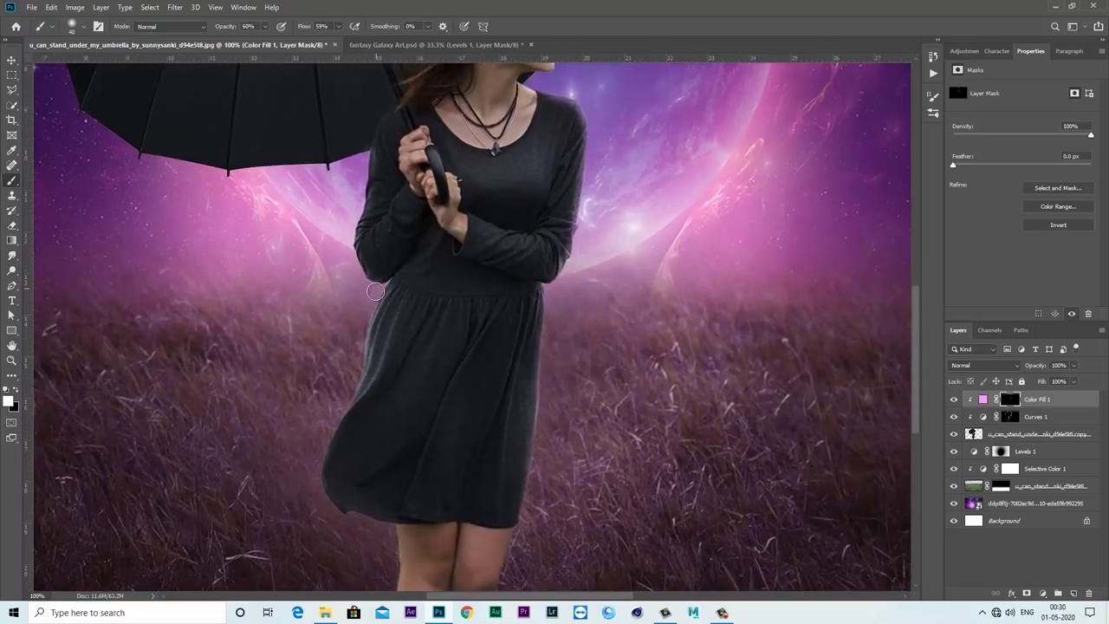
pyautogui.moveTo(382, 288); pyautogui.dragTo(397, 276)
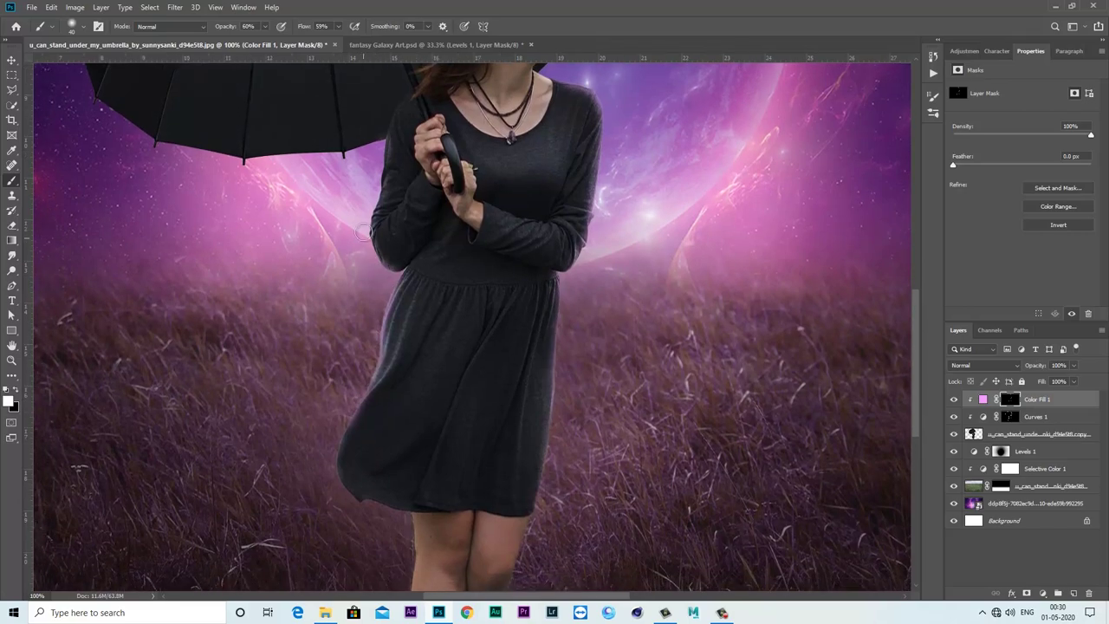
pyautogui.moveTo(382, 235); pyautogui.dragTo(503, 383)
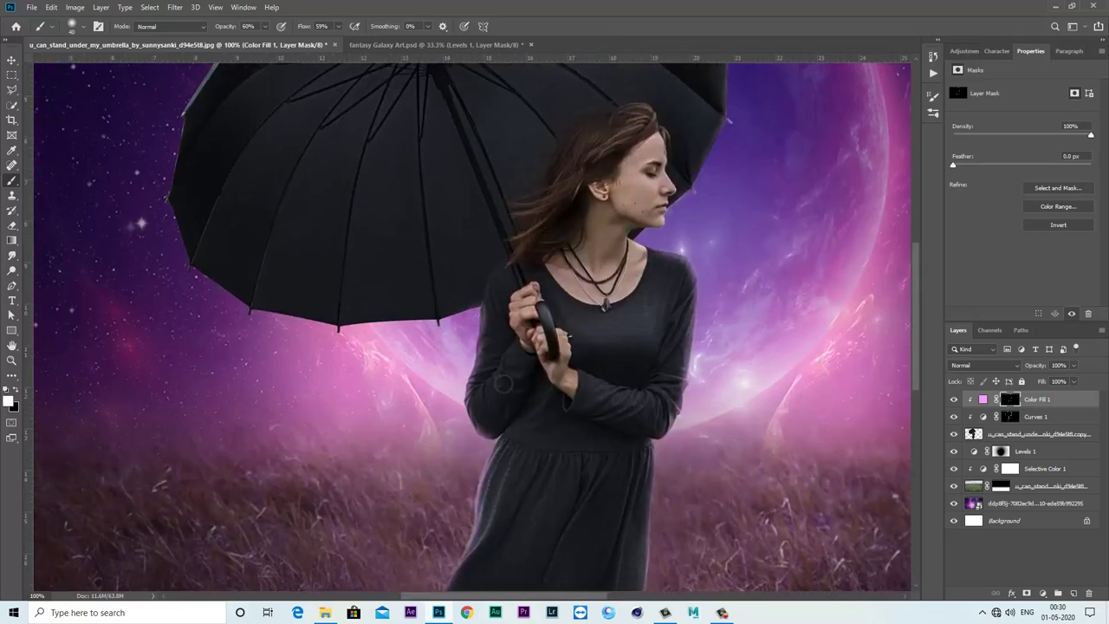
pyautogui.scroll(1, 481, 328)
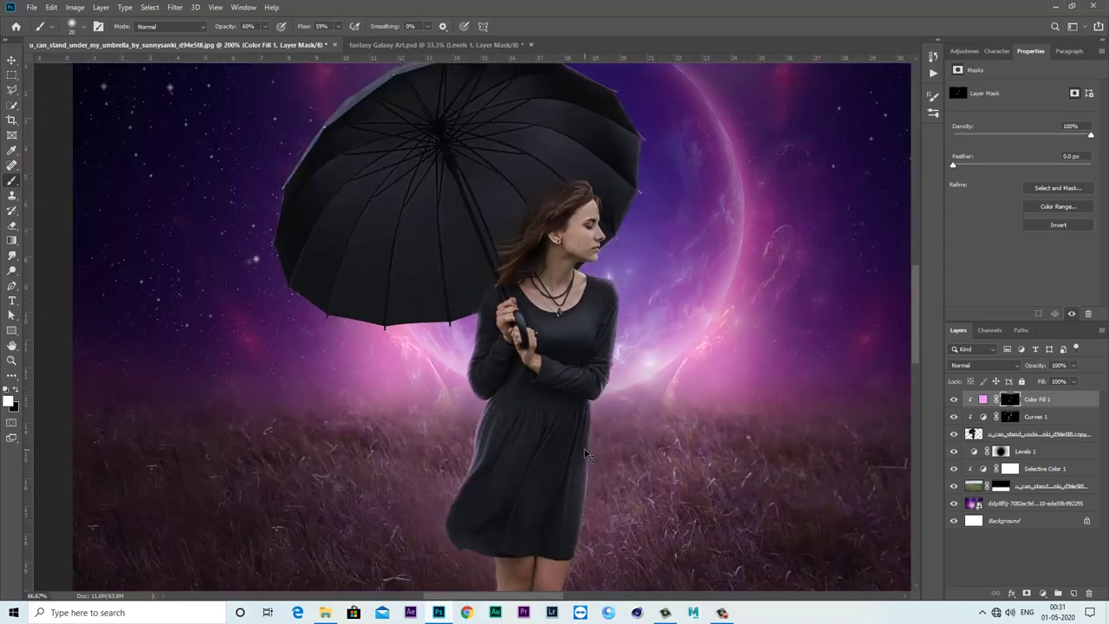
pyautogui.scroll(-4, 555, 485)
pyautogui.hotkey('ctrl', '+')
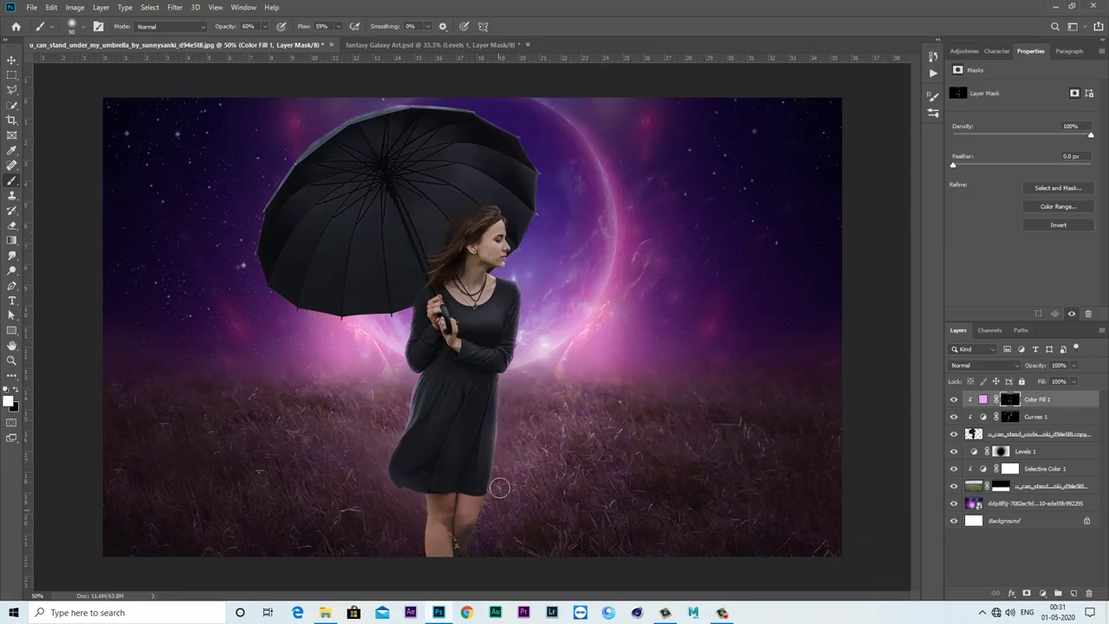
pyautogui.moveTo(520, 367); pyautogui.dragTo(522, 313)
pyautogui.hotkey('ctrl', 'z')
# - Add a Color Balance adjustment clipped to Color Fill 1, shifted toward red and magenta
pyautogui.click(954, 400)
pyautogui.click(982, 398)
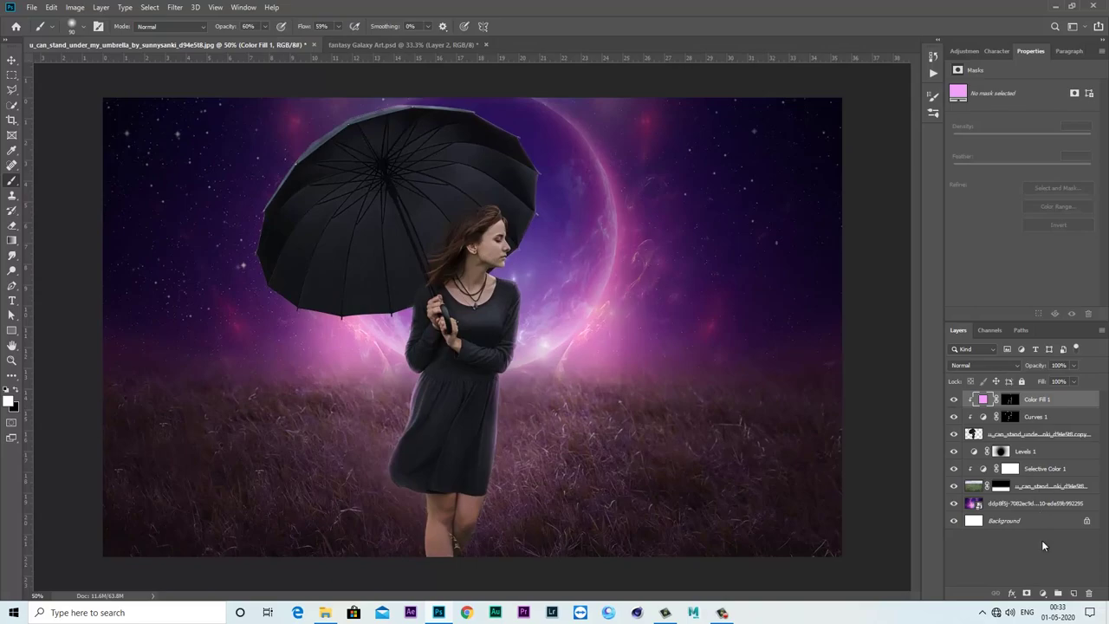
pyautogui.click(1044, 595)
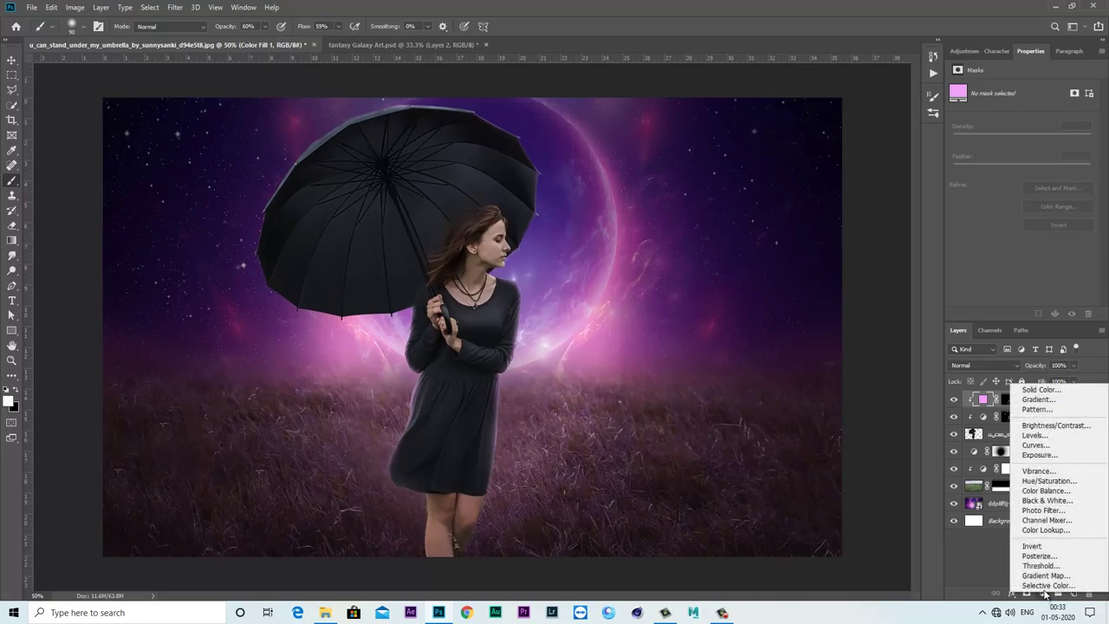
pyautogui.click(1044, 491)
pyautogui.click(1022, 314)
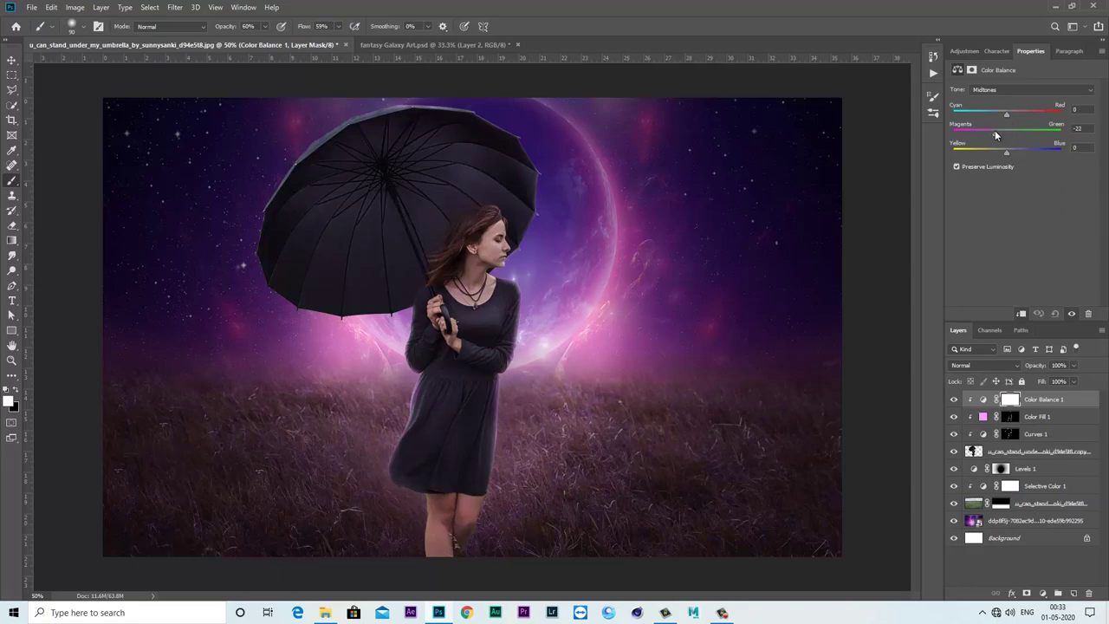
pyautogui.moveTo(1006, 113); pyautogui.dragTo(1008, 115)
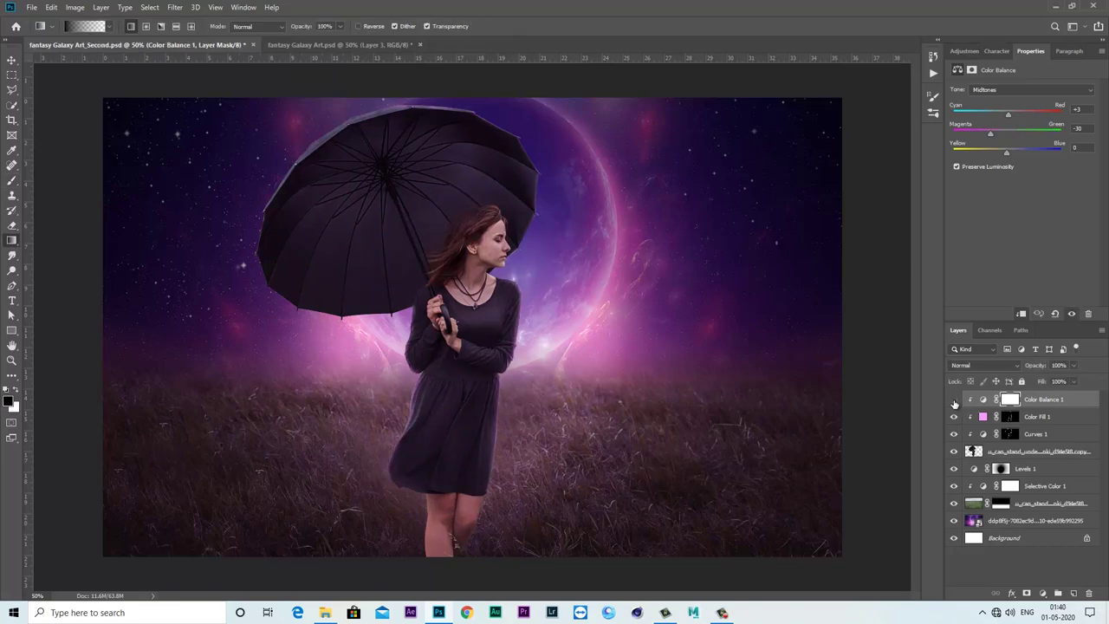
pyautogui.click(954, 401)
# - Add a Magenta Photo Filter over everything, then create a new empty layer on top
pyautogui.click(1035, 591)
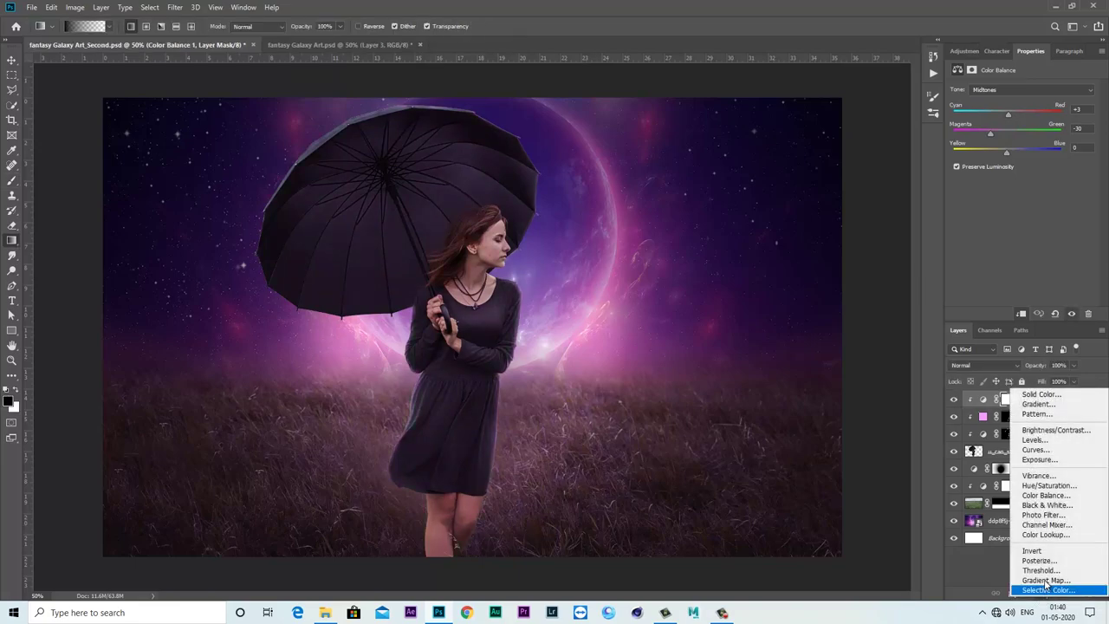
pyautogui.click(1045, 516)
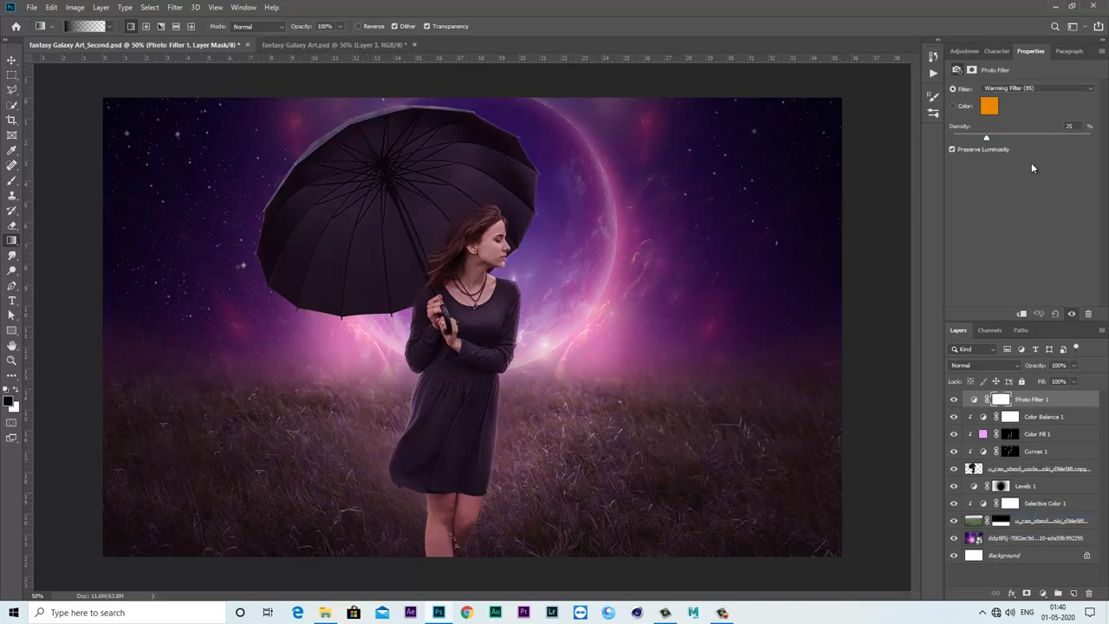
pyautogui.click(1020, 88)
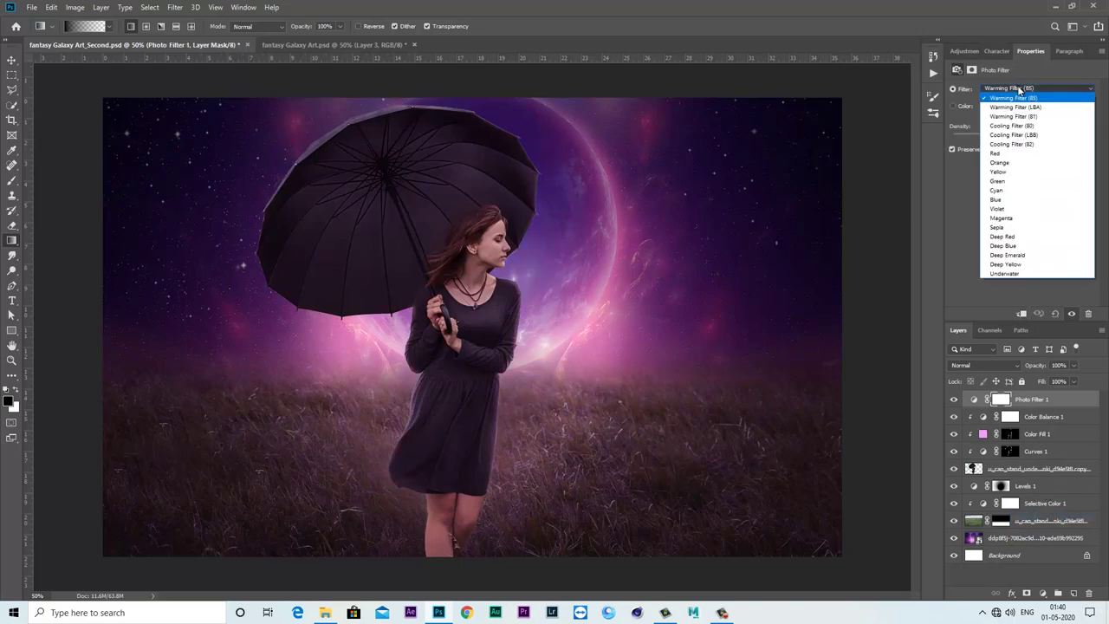
pyautogui.click(1010, 218)
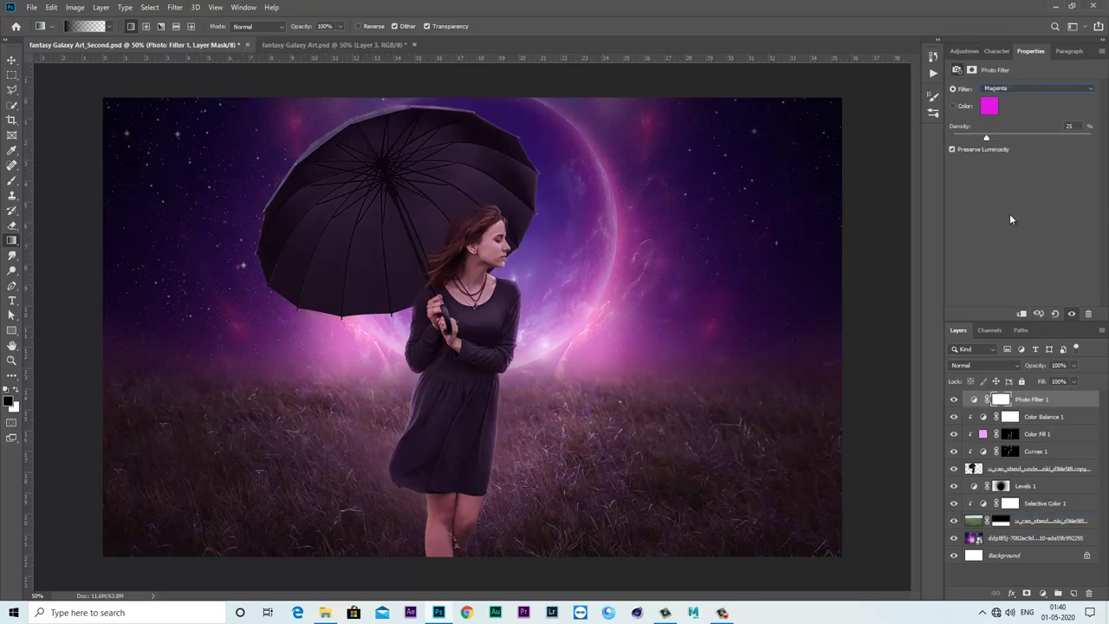
pyautogui.click(954, 401)
pyautogui.click(953, 400)
pyautogui.click(1074, 594)
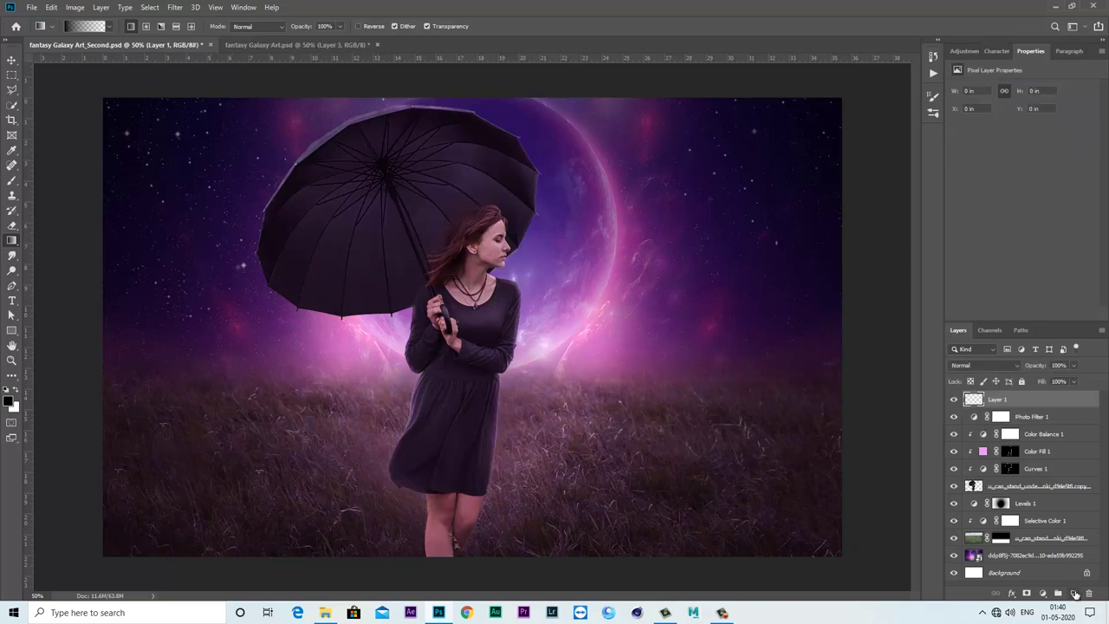
# - Drag a dark gradient upward over the lower image on Layer 1, blended Soft Light at about 40%
pyautogui.rightClick(12, 240)
pyautogui.click(50, 290)
pyautogui.moveTo(472, 307); pyautogui.dragTo(472, 569)
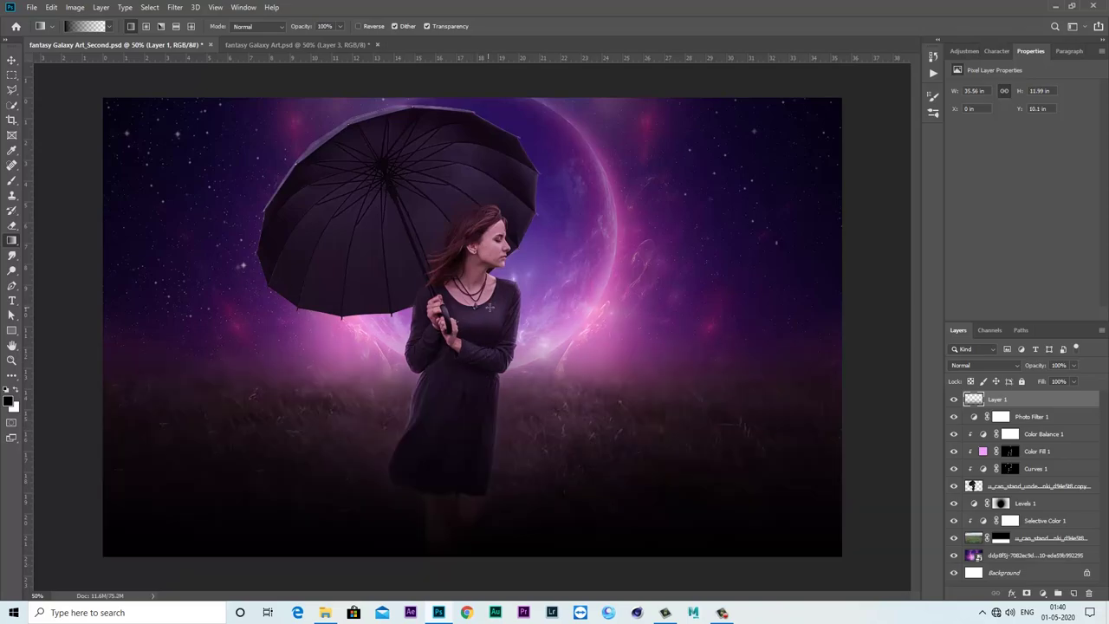
pyautogui.click(1012, 366)
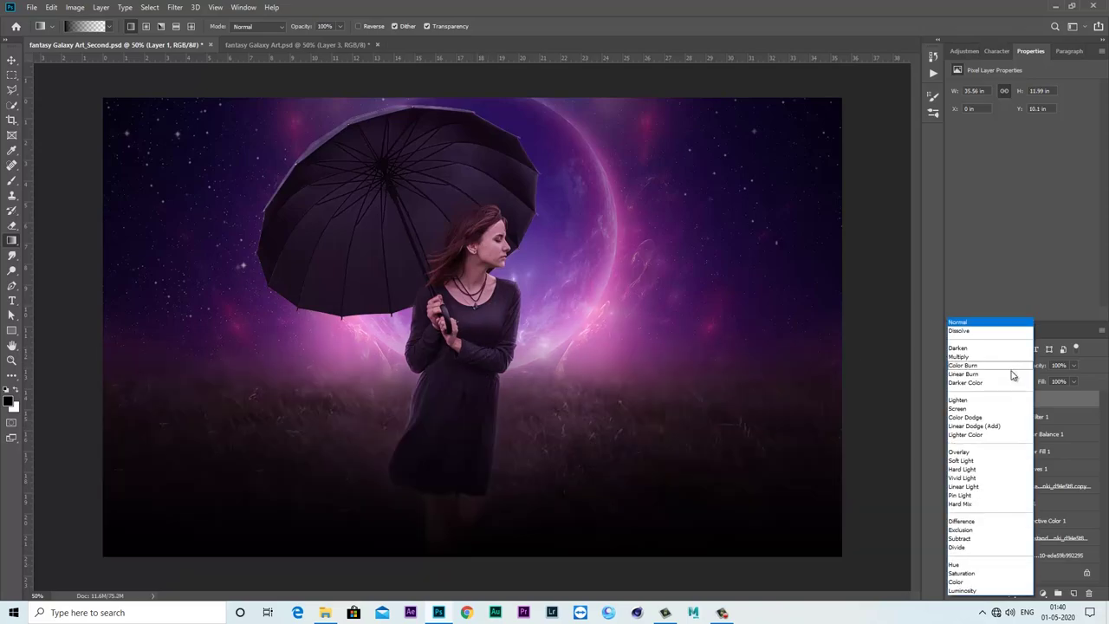
pyautogui.click(1005, 460)
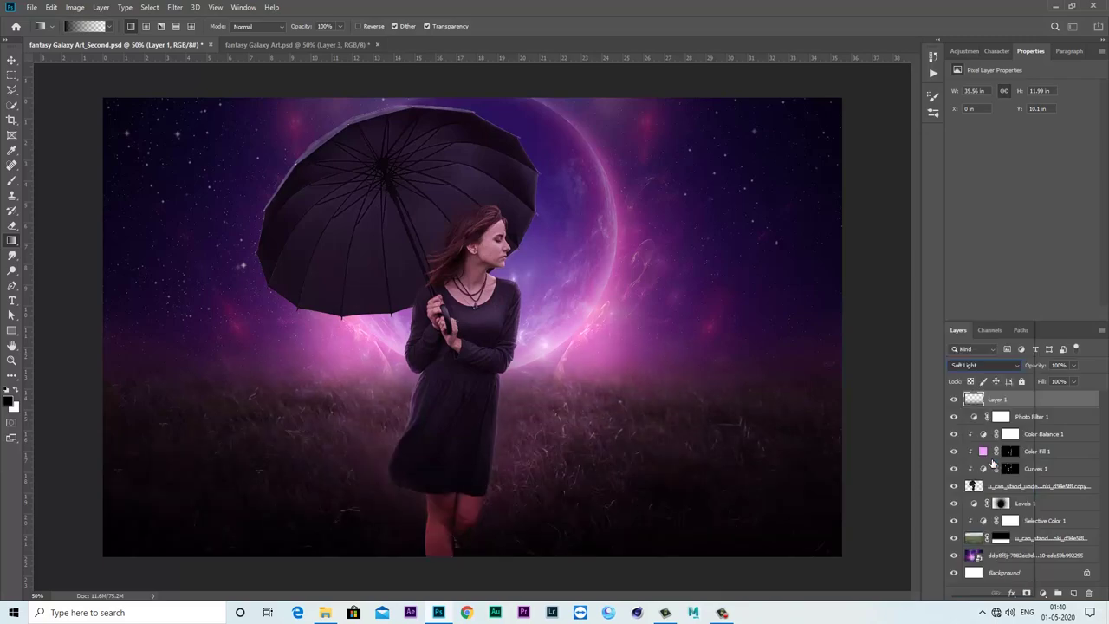
pyautogui.moveTo(1074, 370); pyautogui.dragTo(1042, 381)
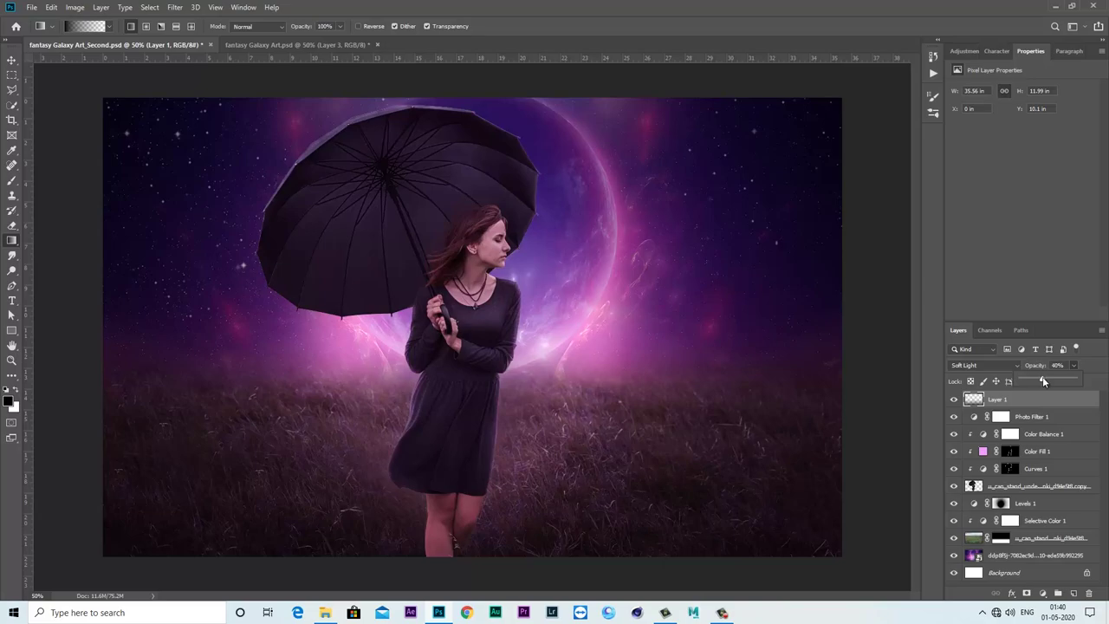
# - Ease Color Fill 1's opacity to 38% and add an empty Layer 2 above Layer 1
pyautogui.click(1040, 451)
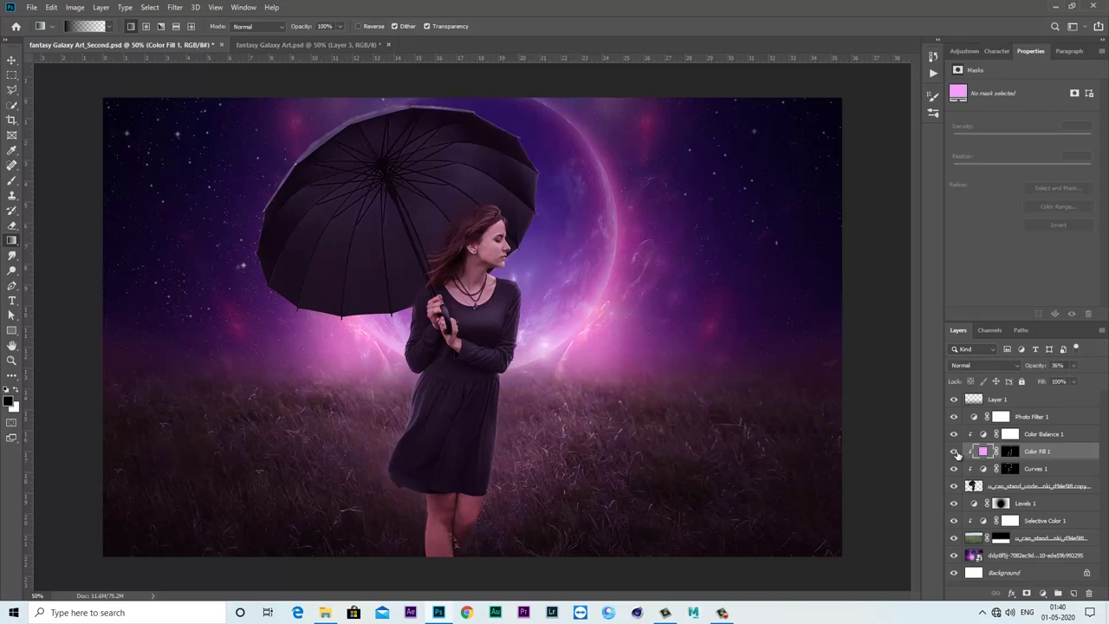
pyautogui.moveTo(1074, 366)
pyautogui.mouseDown()
pyautogui.moveTo(1105, 382)
pyautogui.moveTo(1066, 383)
pyautogui.mouseUp()
pyautogui.click(1040, 404)
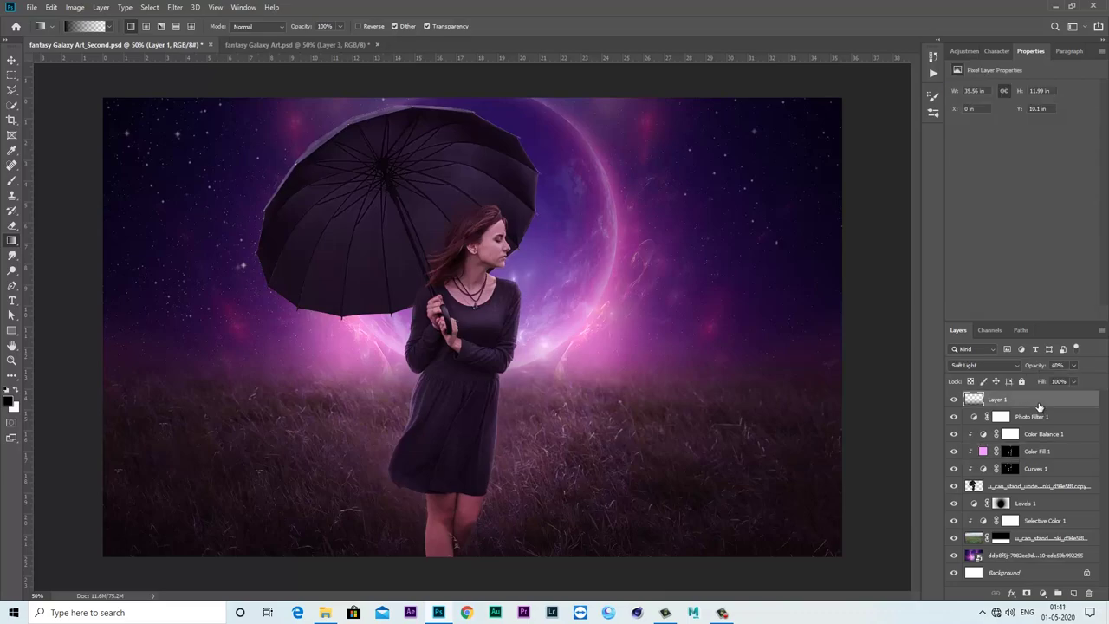
pyautogui.click(1074, 593)
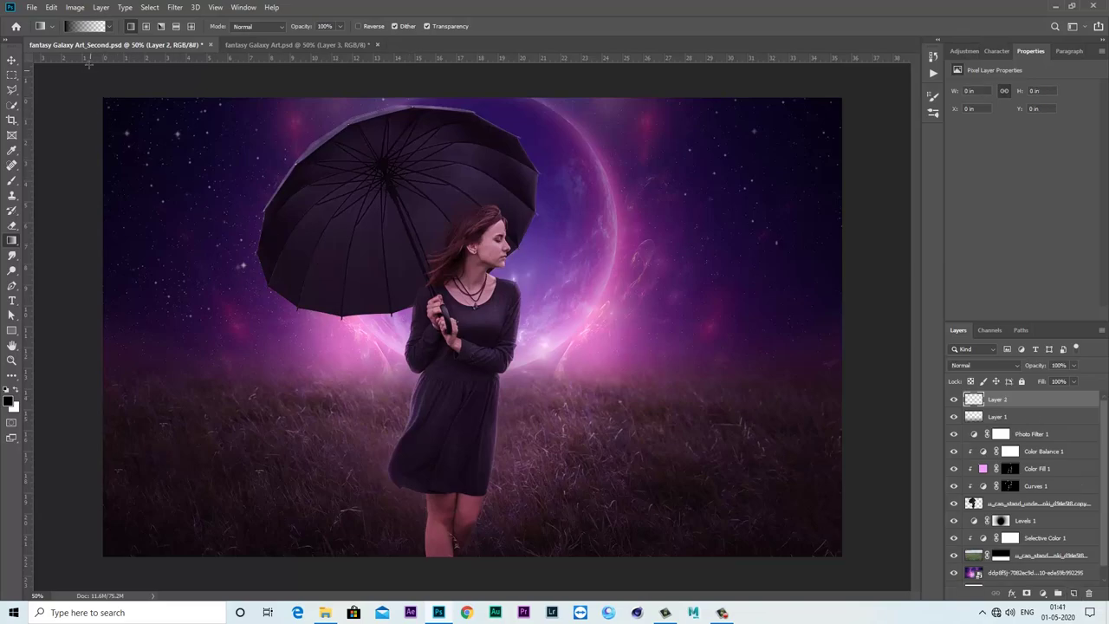
# - Use Apply Image to stamp a merged copy of the scene onto Layer 2
pyautogui.click(74, 6)
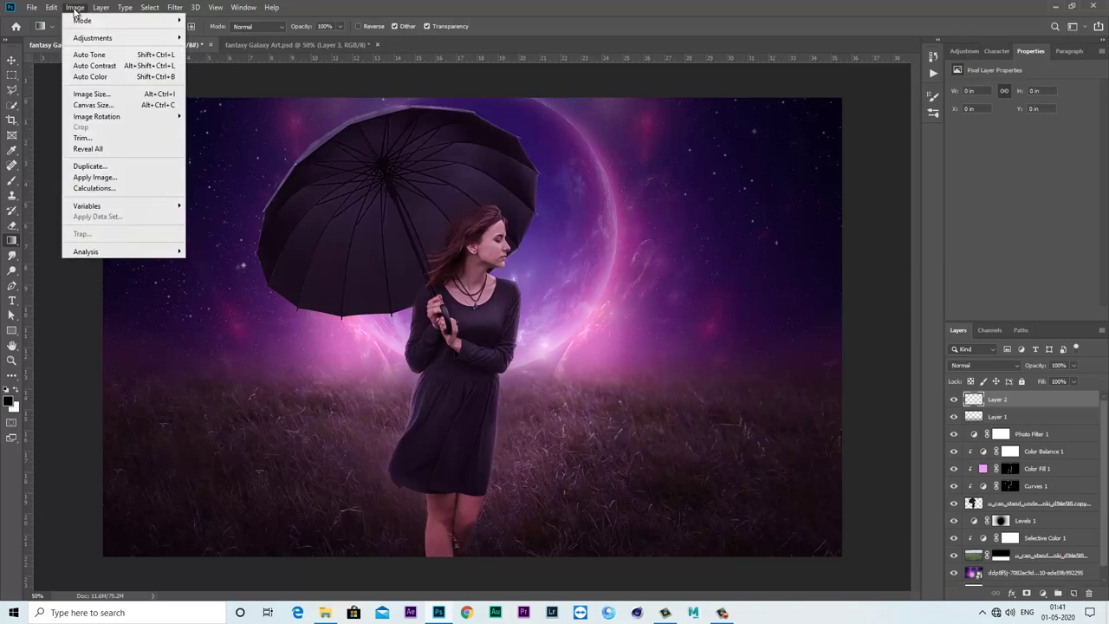
pyautogui.click(111, 178)
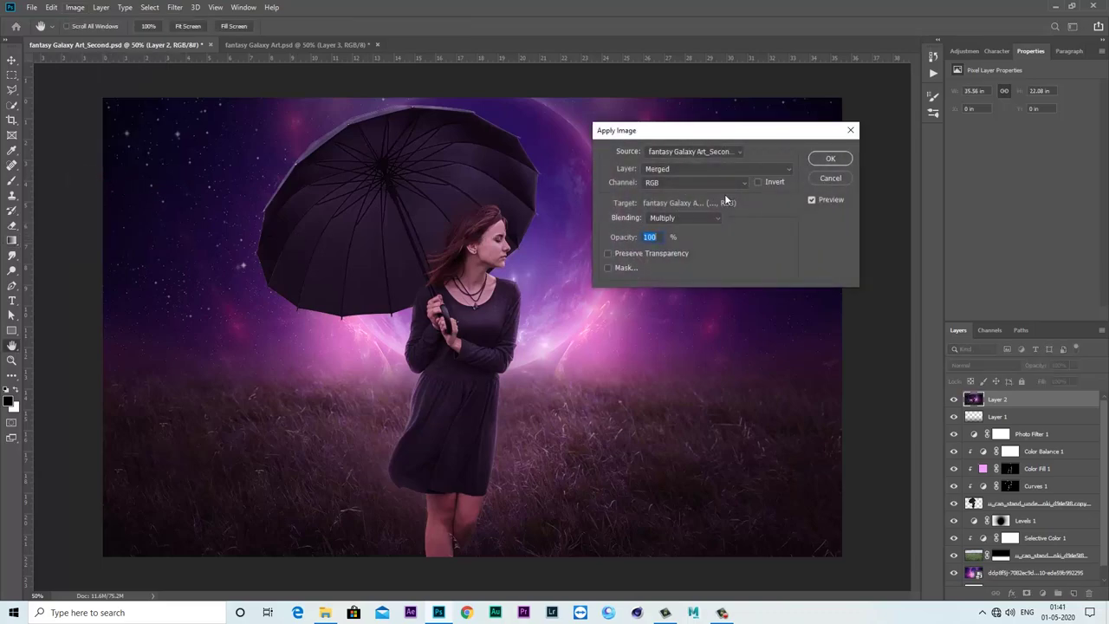
pyautogui.click(830, 158)
pyautogui.press('g')
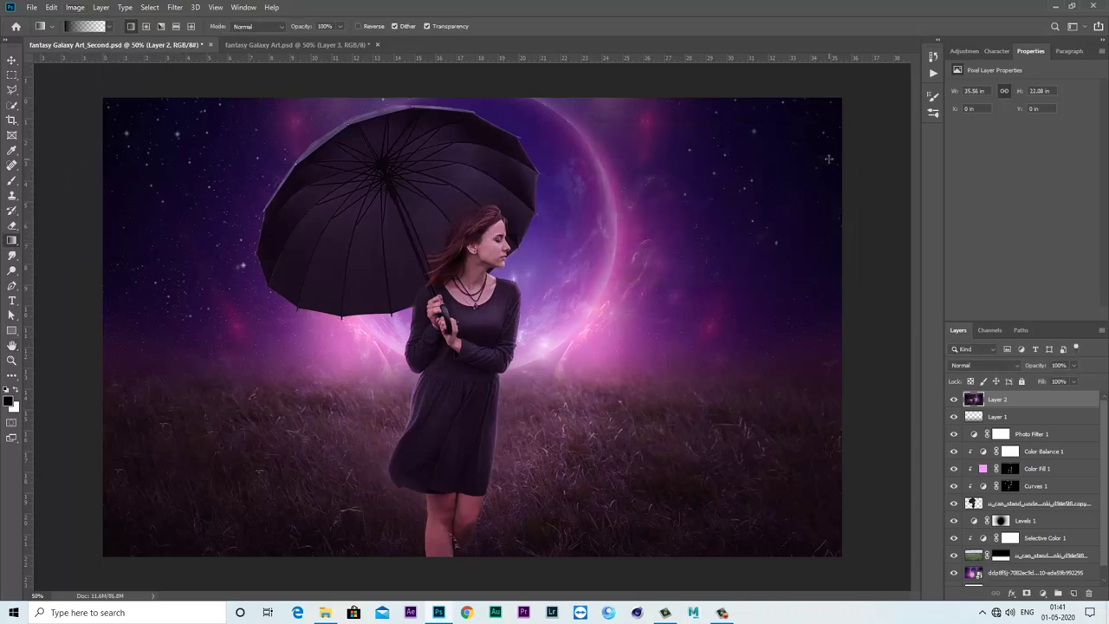
# - In the Camera Raw Filter, set exposure to +0.40, lift whites, add clarity and a -11 vignette
pyautogui.click(174, 6)
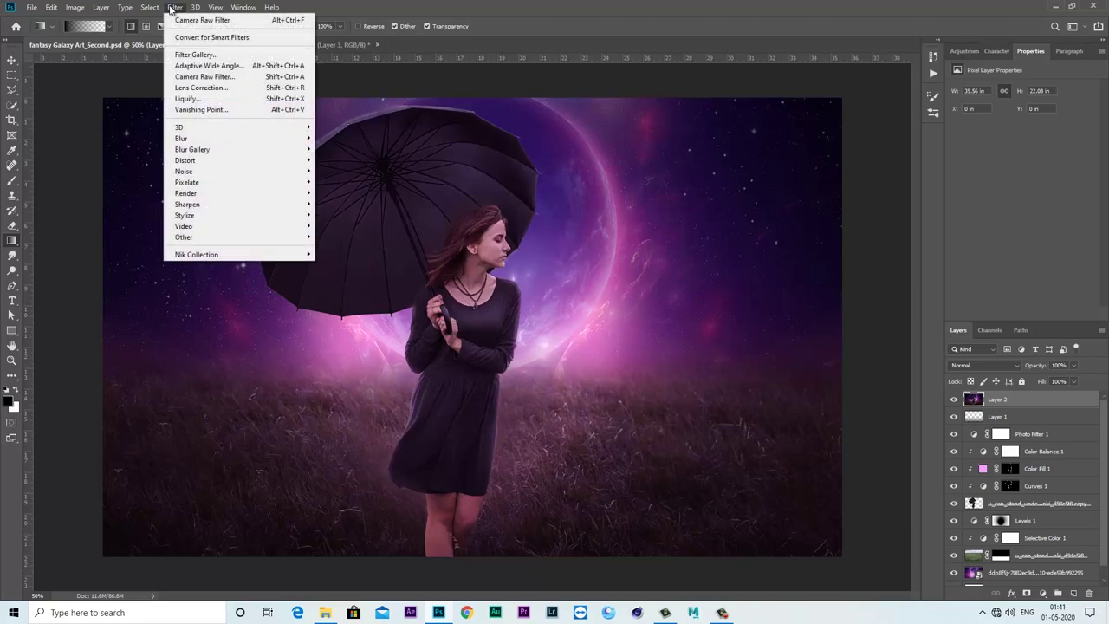
pyautogui.click(204, 77)
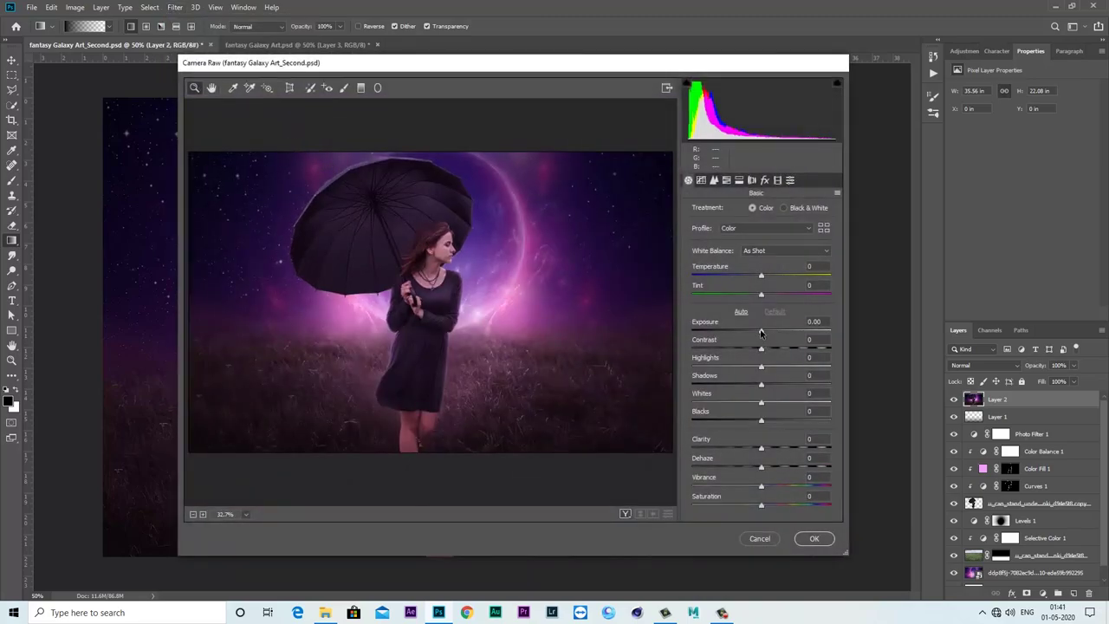
pyautogui.click(761, 333)
pyautogui.moveTo(762, 332); pyautogui.dragTo(766, 369)
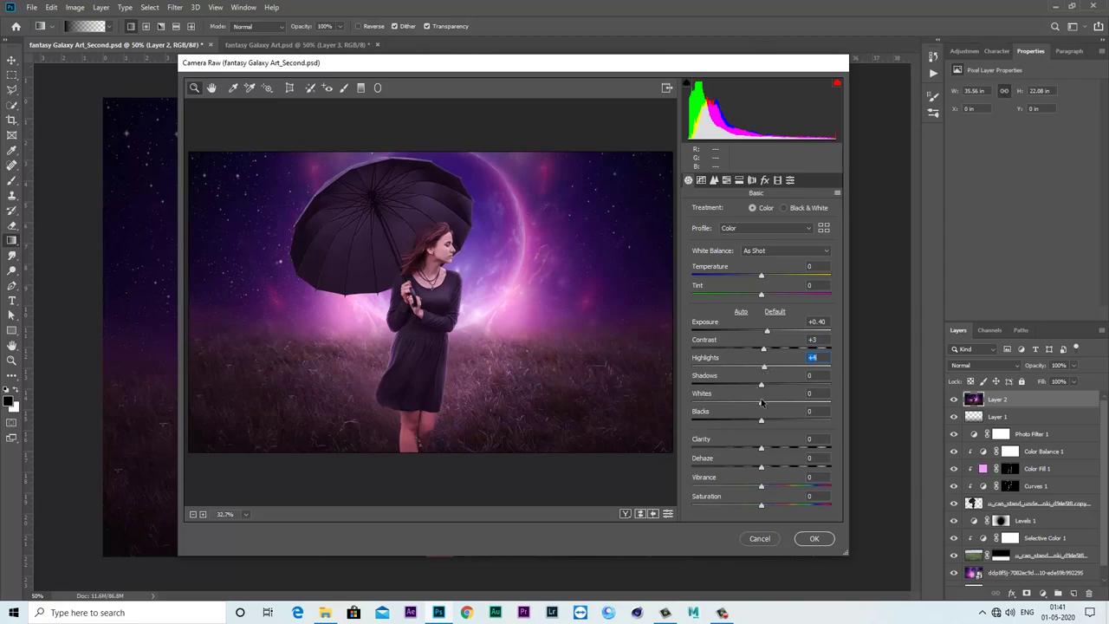
pyautogui.moveTo(762, 402); pyautogui.dragTo(768, 365)
pyautogui.moveTo(760, 448); pyautogui.dragTo(763, 449)
pyautogui.click(764, 180)
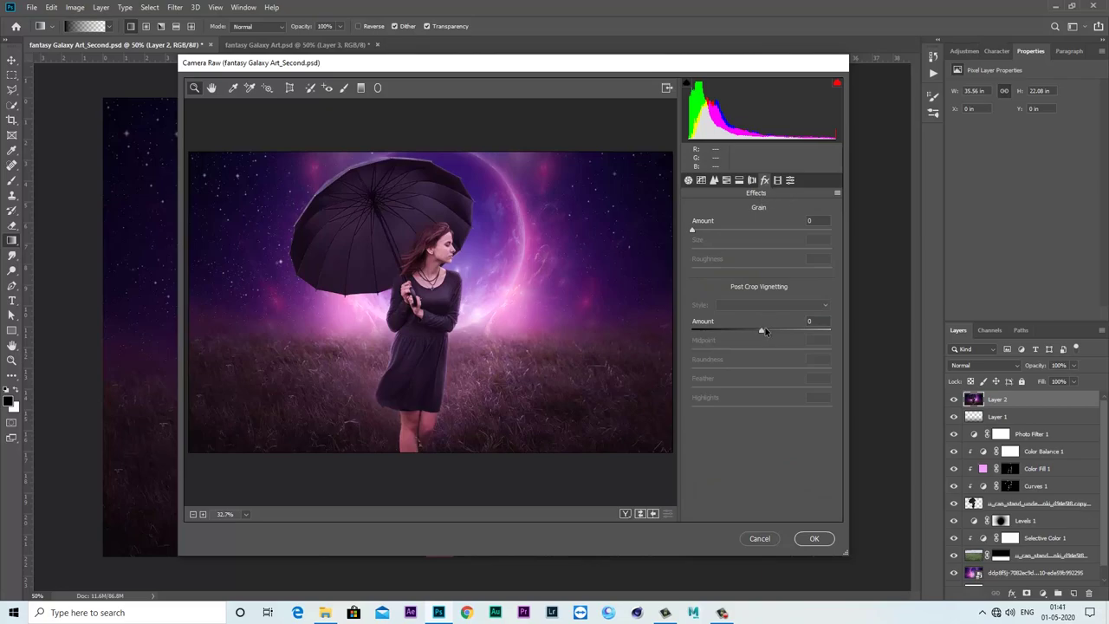
pyautogui.moveTo(762, 331)
pyautogui.mouseDown()
pyautogui.moveTo(749, 334)
pyautogui.moveTo(760, 324)
pyautogui.mouseUp()
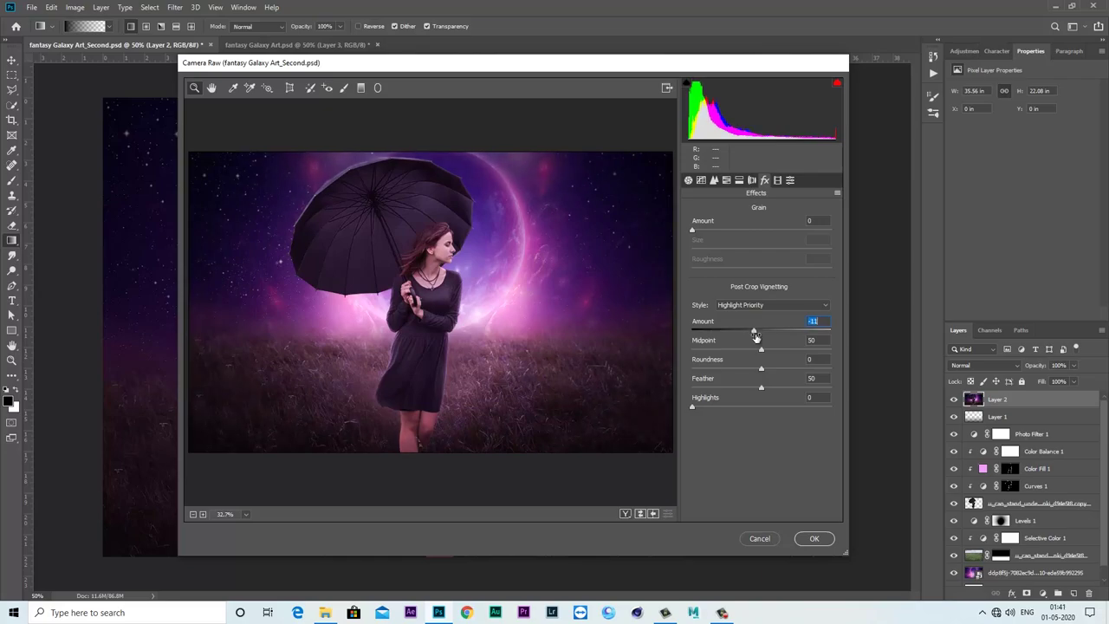
# - Set calibration red primary hue +35 and saturation +9, shift blue primary hue negative with more saturation, and apply
pyautogui.click(777, 180)
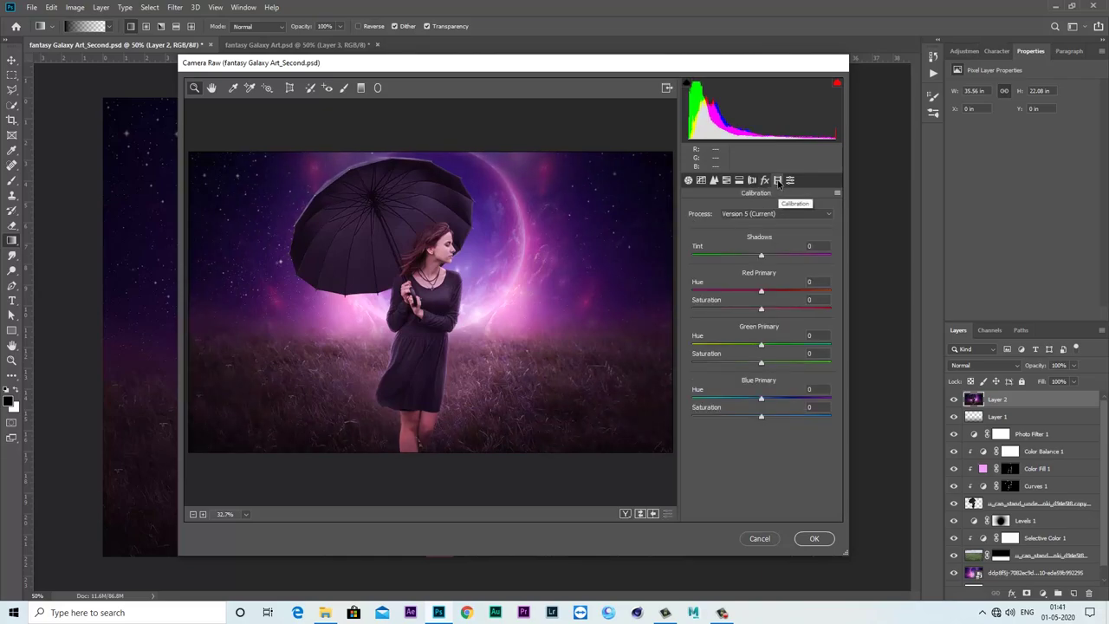
pyautogui.moveTo(762, 293)
pyautogui.mouseDown()
pyautogui.moveTo(786, 294)
pyautogui.moveTo(741, 349)
pyautogui.moveTo(773, 364)
pyautogui.mouseUp()
pyautogui.click(761, 310)
pyautogui.click(761, 345)
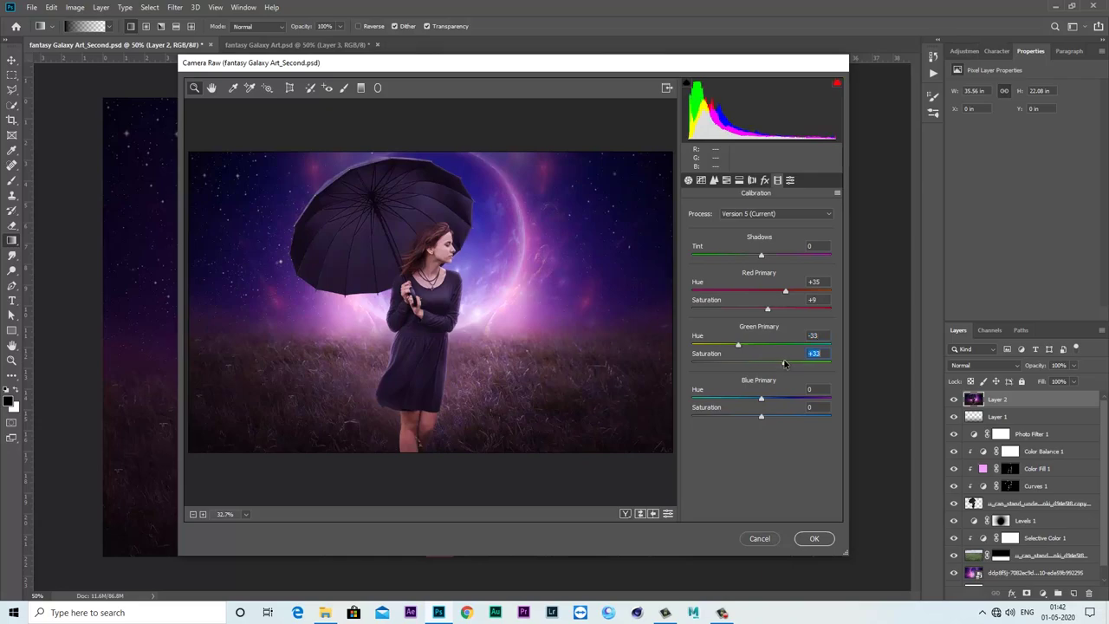
pyautogui.moveTo(785, 364)
pyautogui.mouseDown()
pyautogui.moveTo(752, 400)
pyautogui.moveTo(726, 400)
pyautogui.mouseUp()
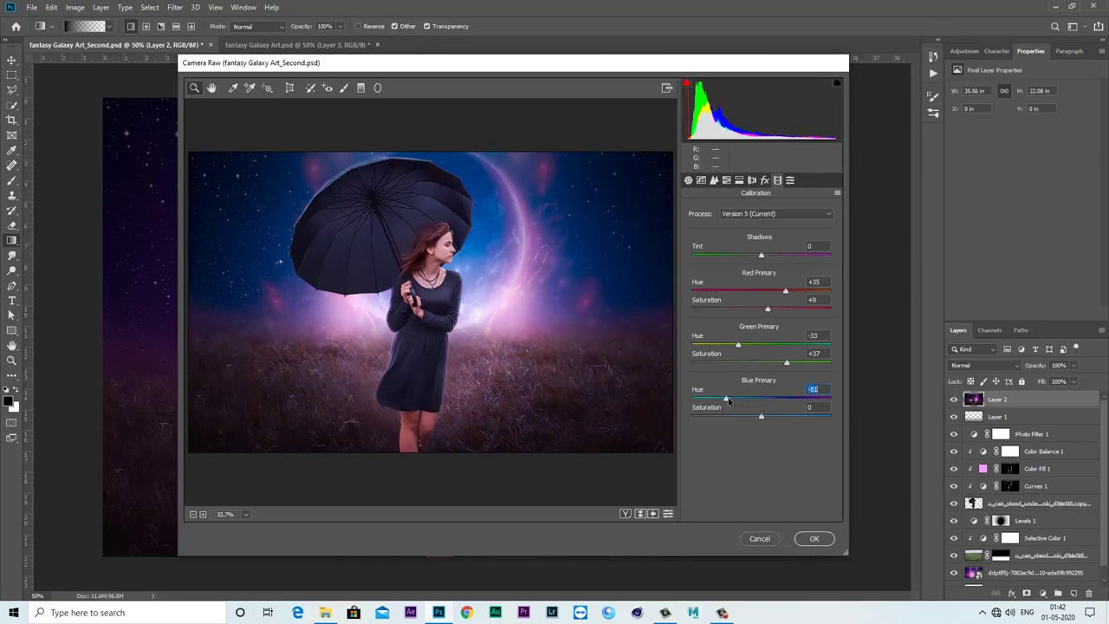
pyautogui.moveTo(761, 417); pyautogui.dragTo(769, 416)
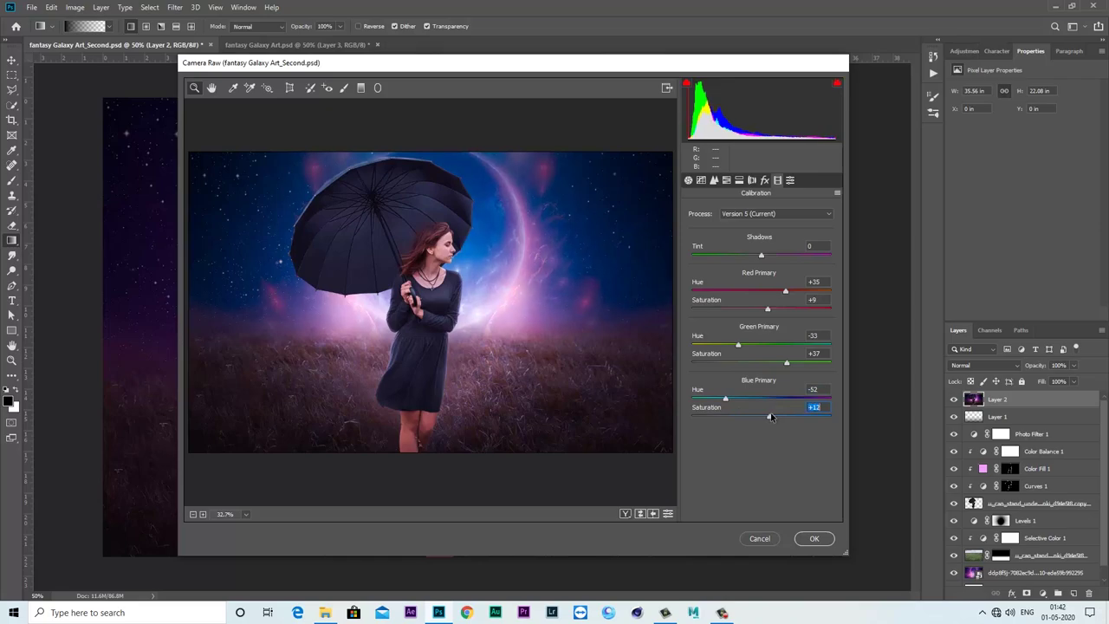
pyautogui.click(813, 538)
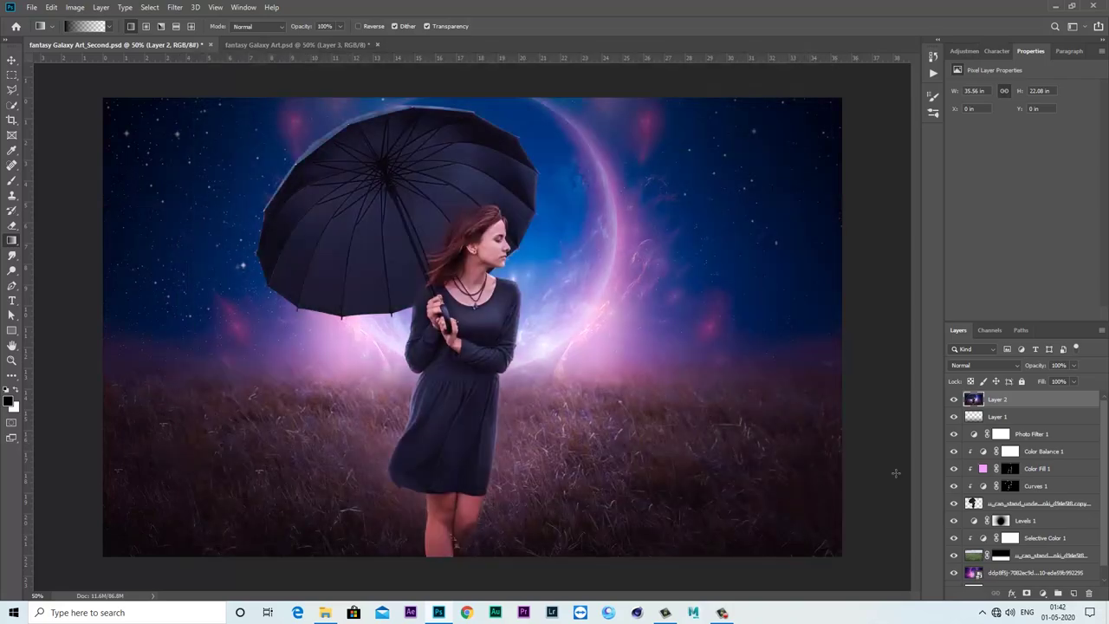
# - Place srp_bonus_simplestarfield.jpg as an embedded layer and scale it to cover the canvas
pyautogui.click(955, 401)
pyautogui.click(32, 8)
pyautogui.click(91, 227)
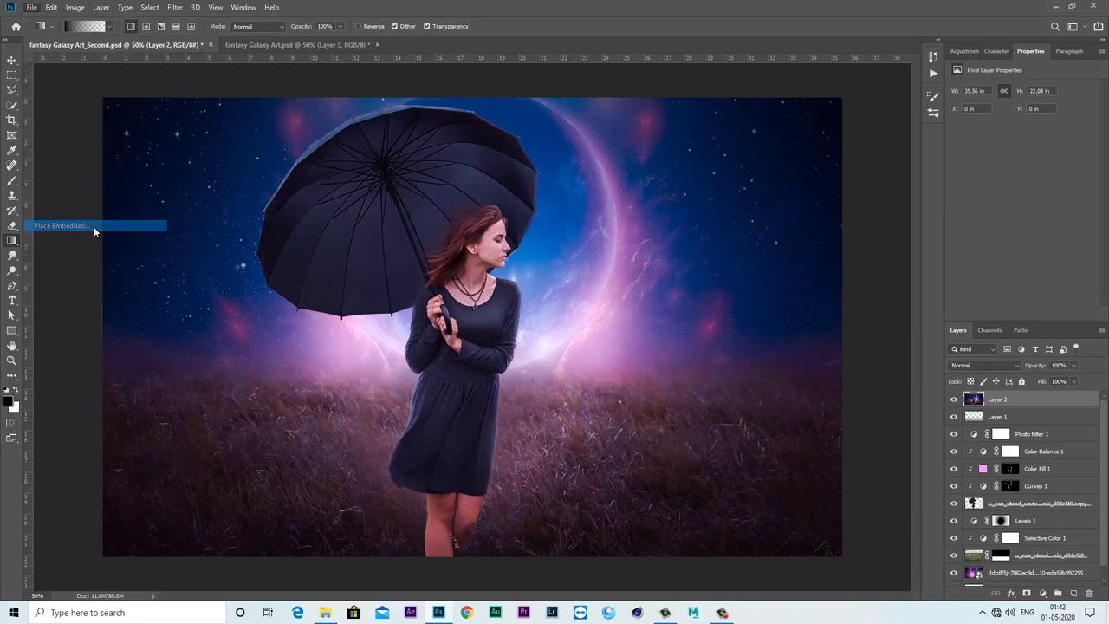
pyautogui.click(464, 305)
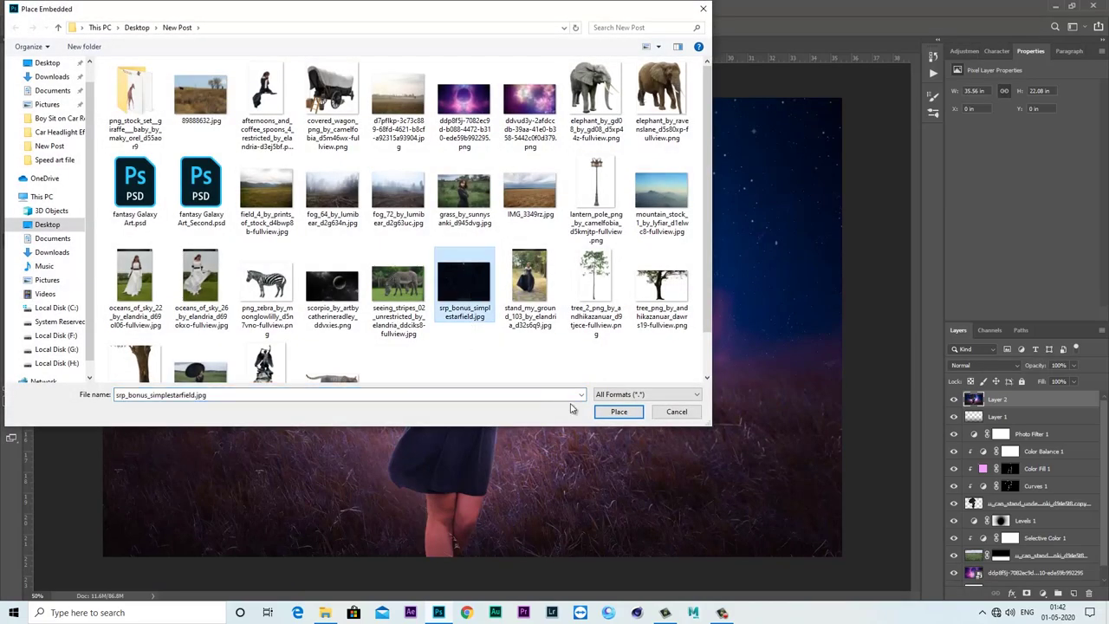
pyautogui.click(610, 412)
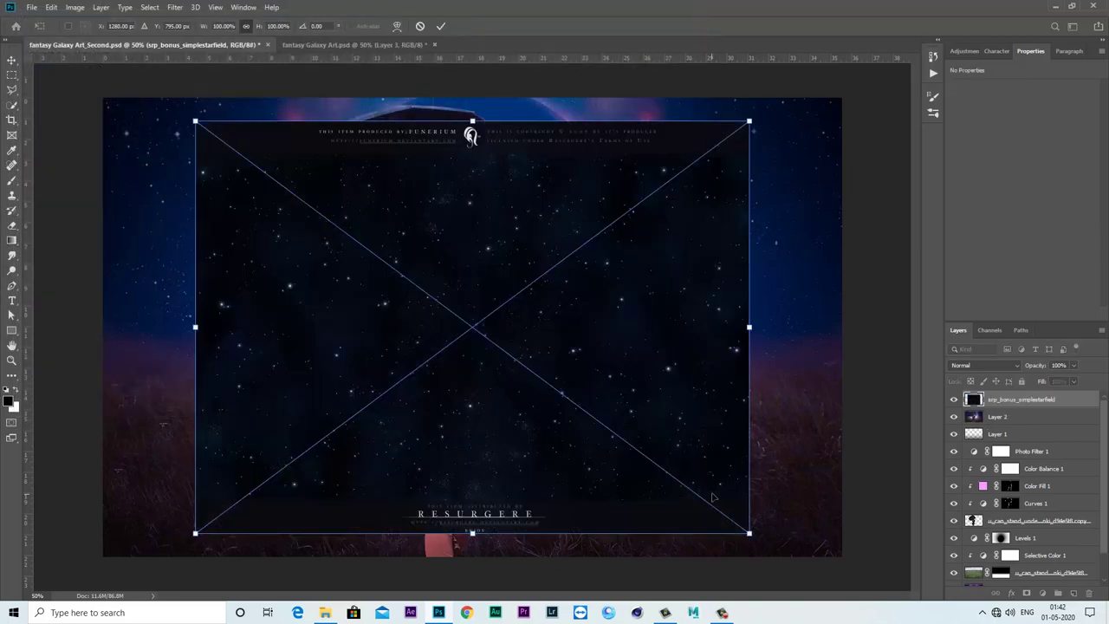
pyautogui.hotkey('ctrl', '-')
pyautogui.moveTo(660, 462); pyautogui.dragTo(734, 503)
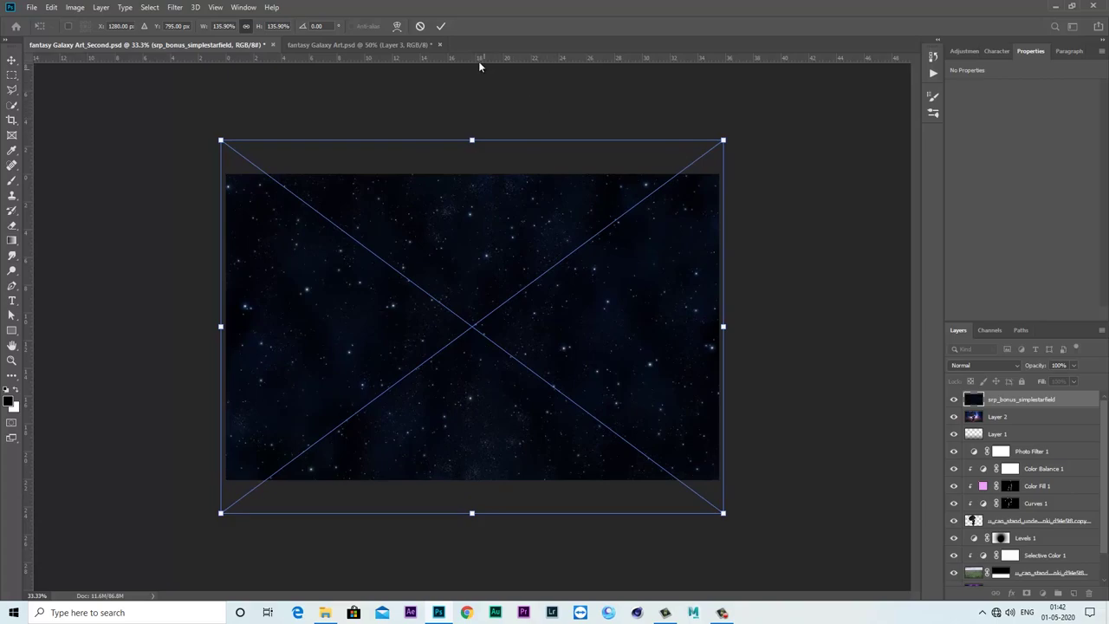
pyautogui.click(440, 26)
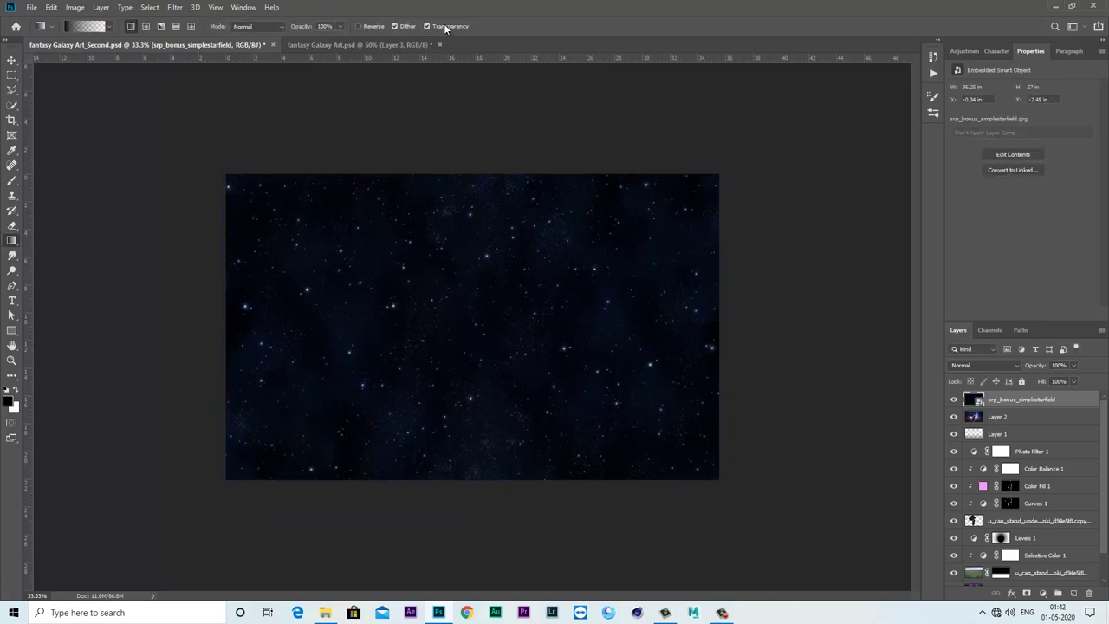
# - Blend the starfield layer with Screen at 46% opacity
pyautogui.click(978, 369)
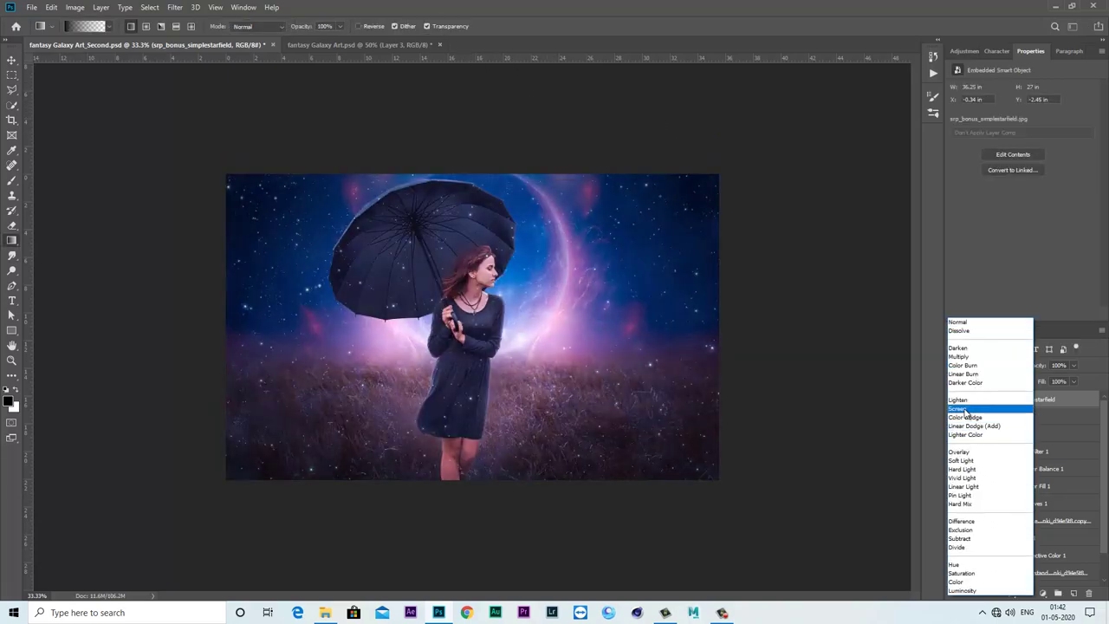
pyautogui.click(966, 412)
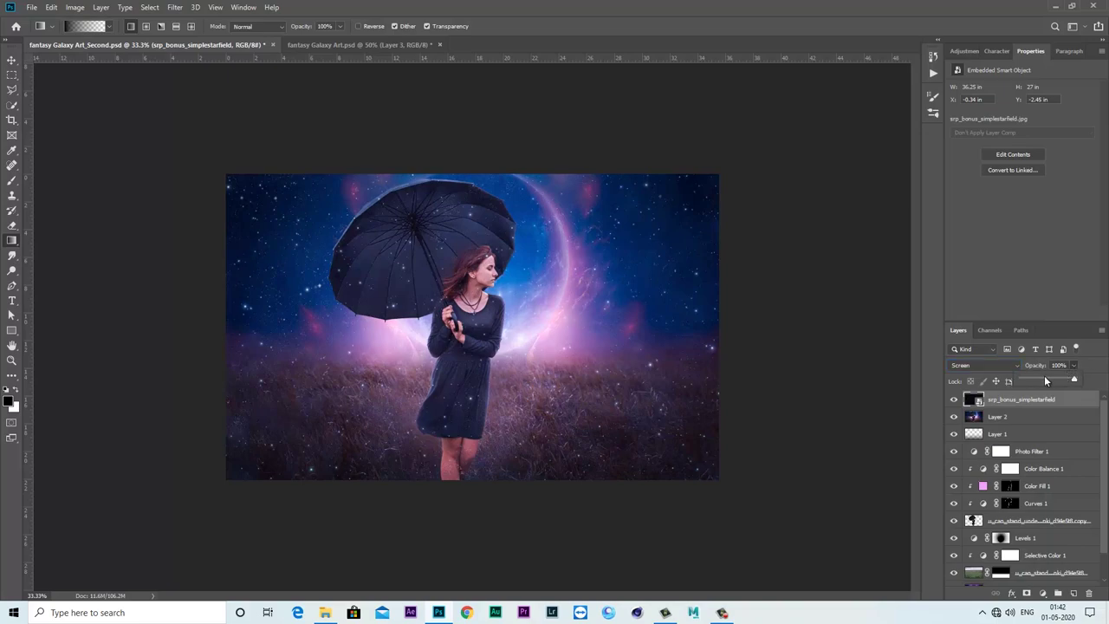
pyautogui.click(1045, 380)
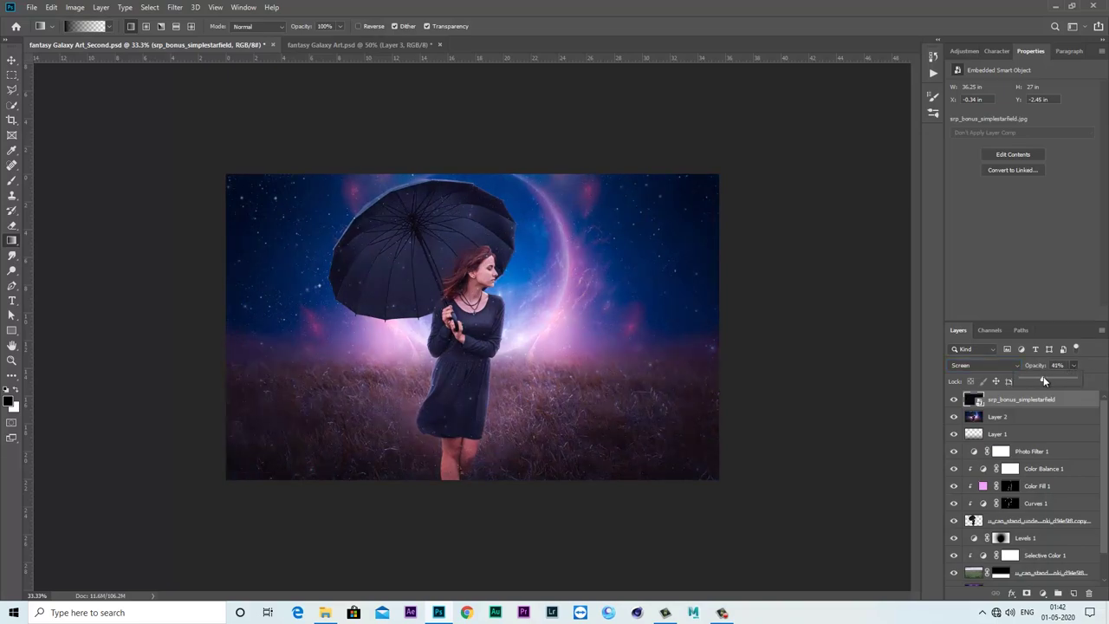
pyautogui.moveTo(1044, 381); pyautogui.dragTo(1037, 420)
pyautogui.click(1036, 420)
pyautogui.click(1044, 400)
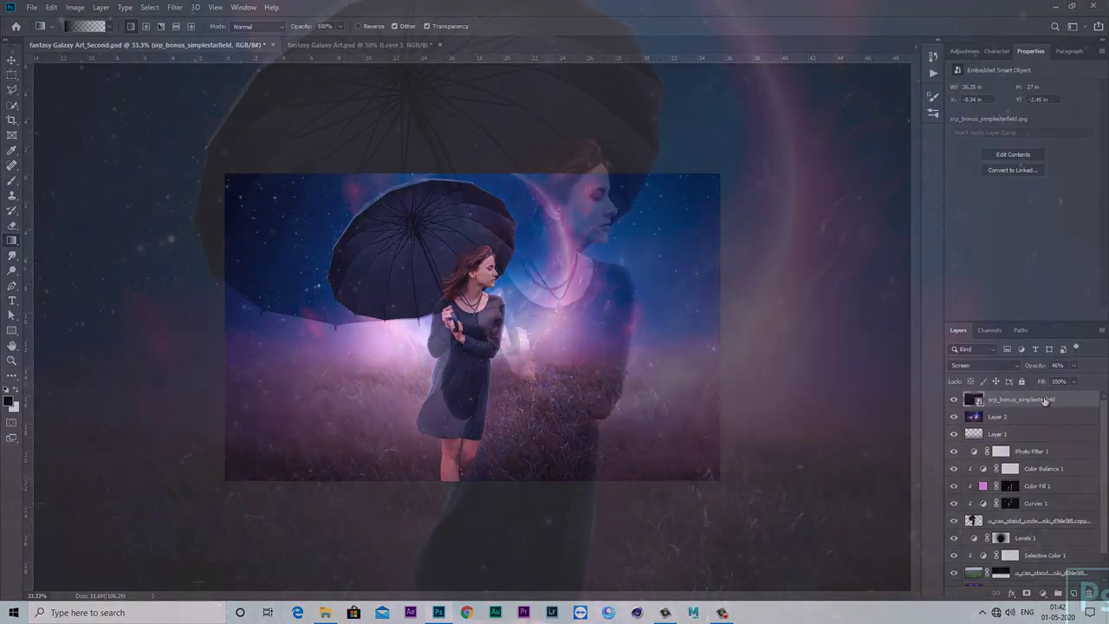